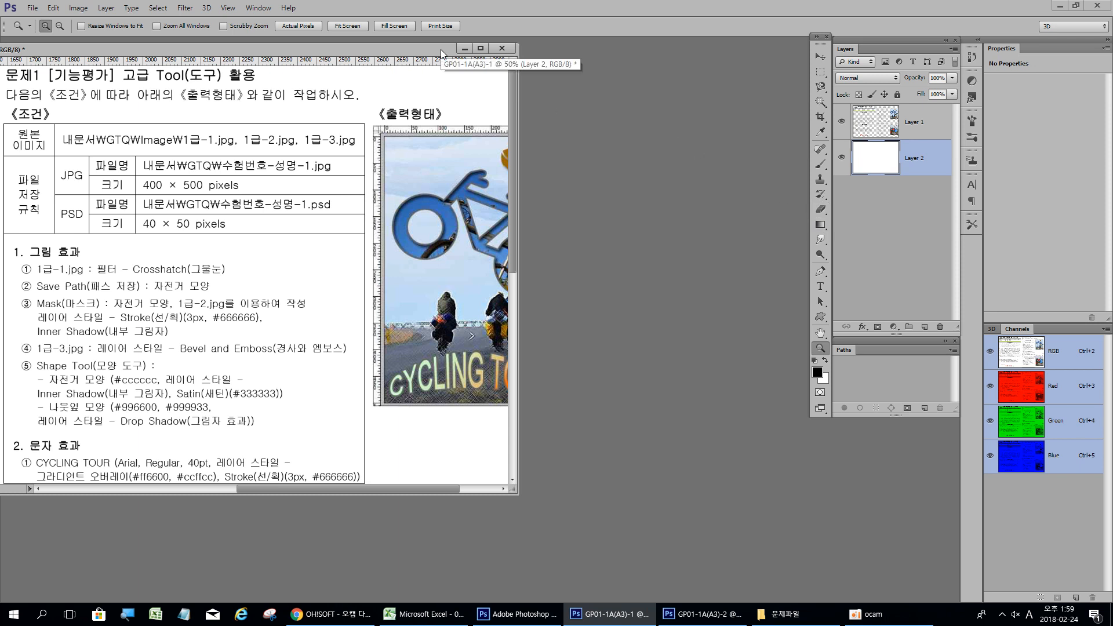
- Examine the exam notes and the 문제1 conditions, file sizes, effects and sample output image on the exam sheet
{"action": "left_click_drag", "start_coordinate": [130, 117], "coordinate": [278, 271]}
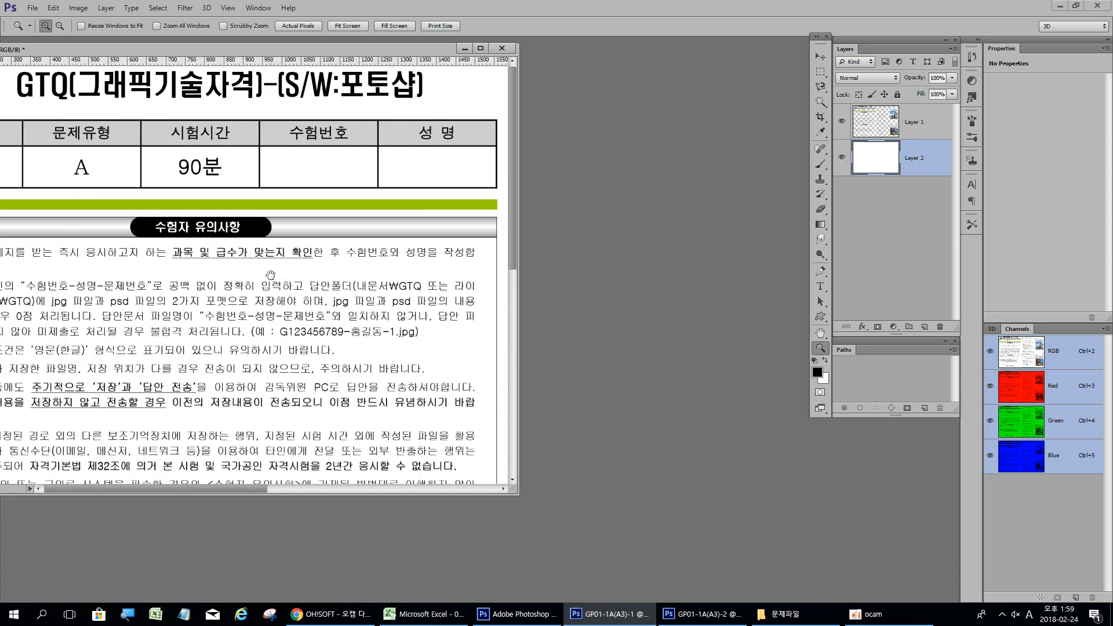
{"action": "left_click_drag", "start_coordinate": [422, 341], "coordinate": [327, 330]}
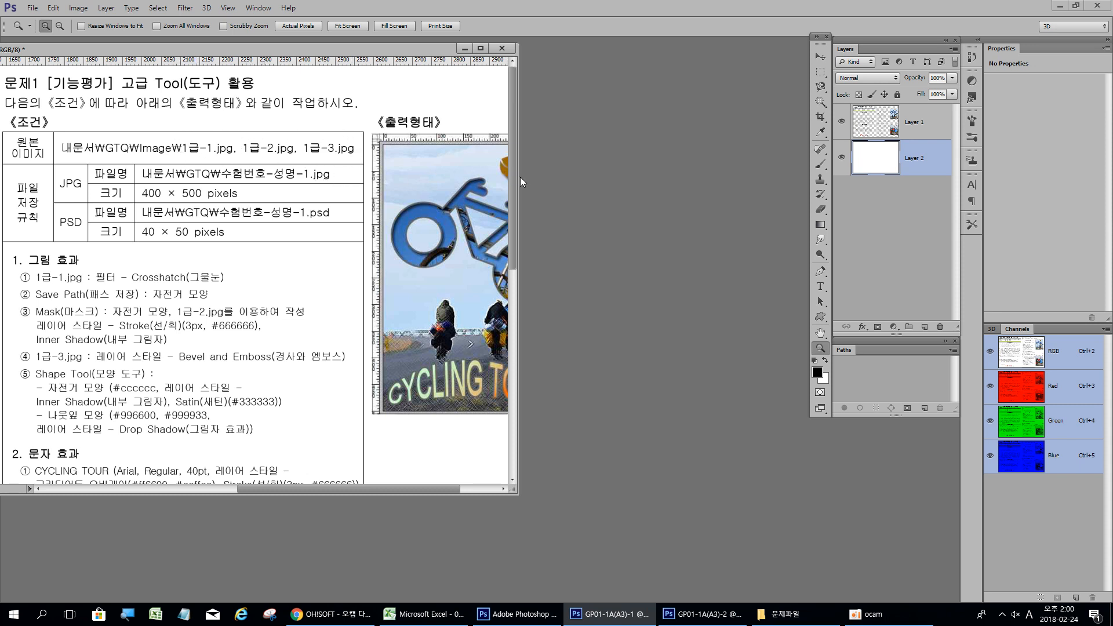
{"action": "key", "text": "space"}
{"action": "left_click_drag", "start_coordinate": [459, 241], "coordinate": [358, 215]}
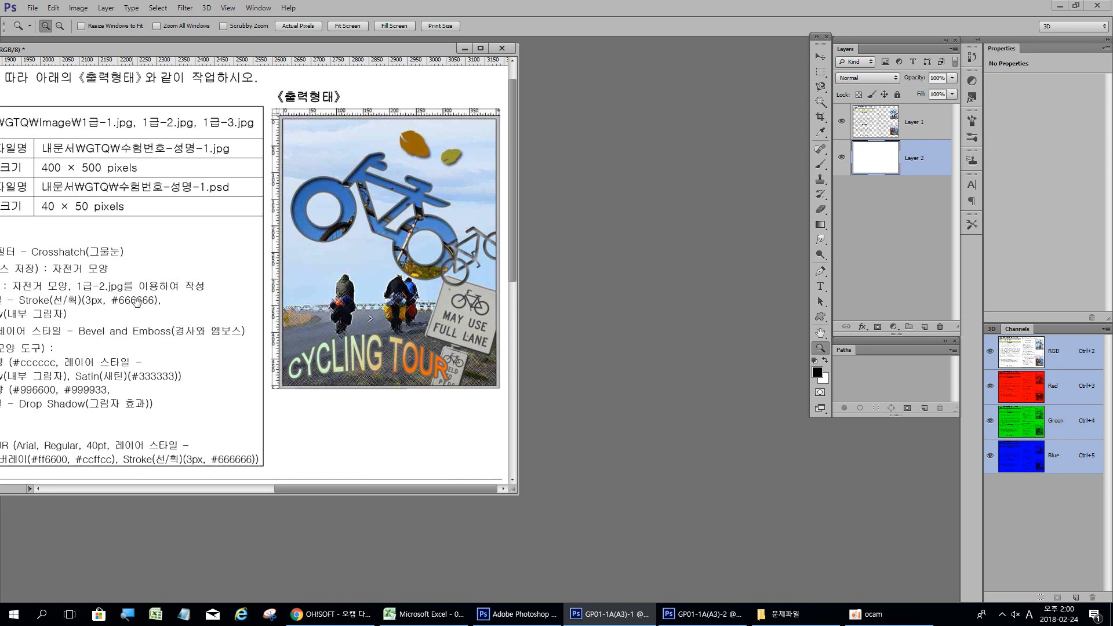
{"action": "key", "text": "space"}
{"action": "left_click_drag", "start_coordinate": [133, 300], "coordinate": [225, 268]}
{"action": "scroll", "coordinate": [181, 269], "scroll_direction": "up", "scroll_amount": 2}
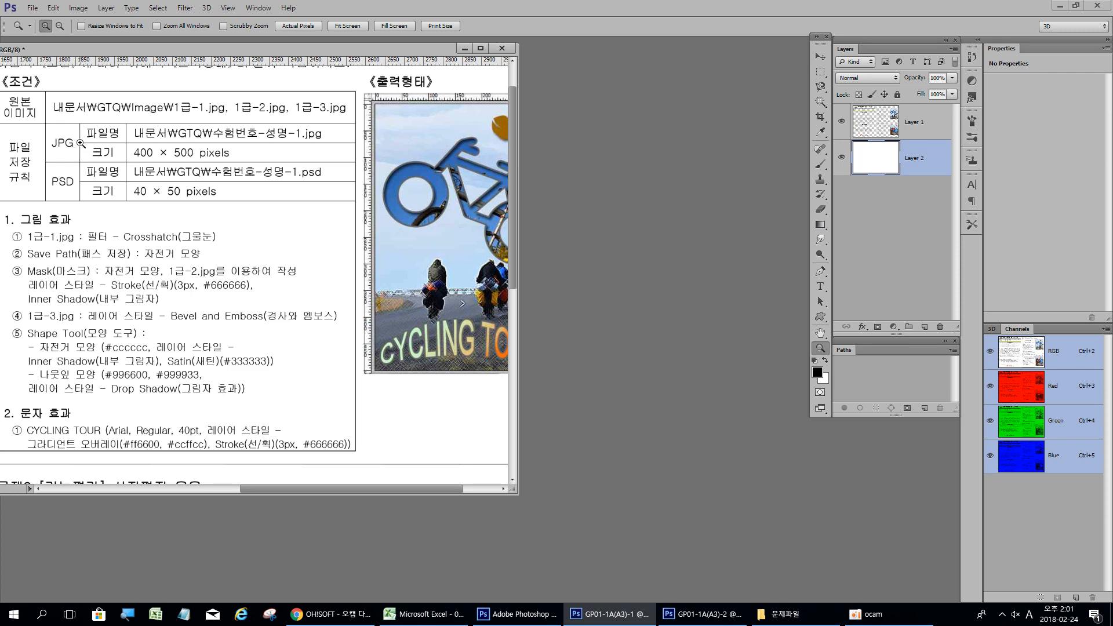
- Start a new document and name it 수험번호-이름-1
{"action": "left_click", "coordinate": [32, 8]}
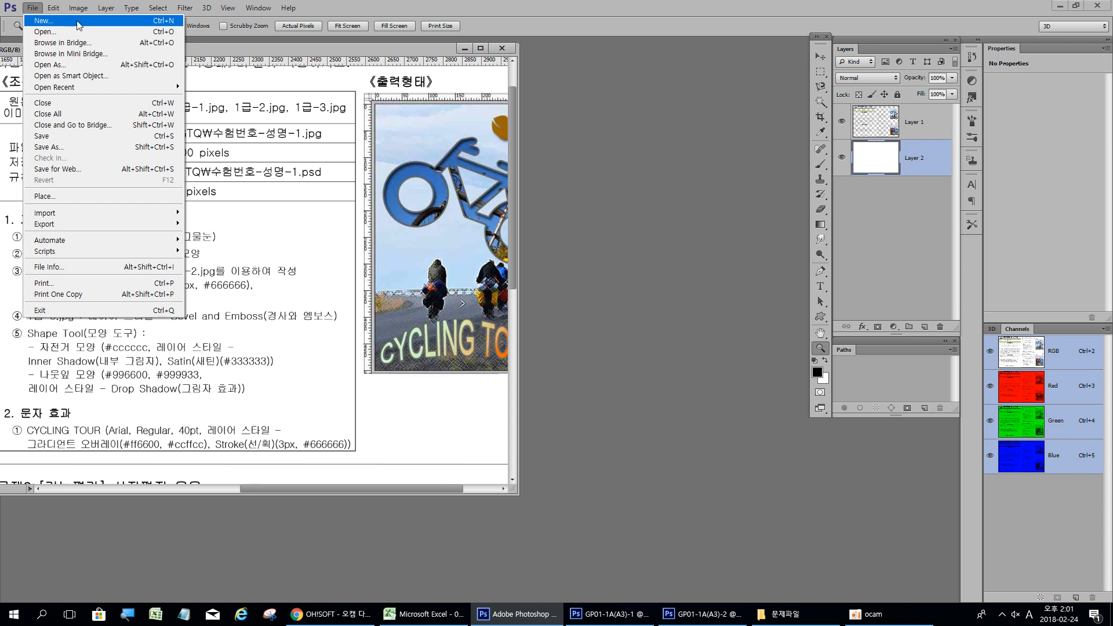
{"action": "left_click", "coordinate": [32, 7]}
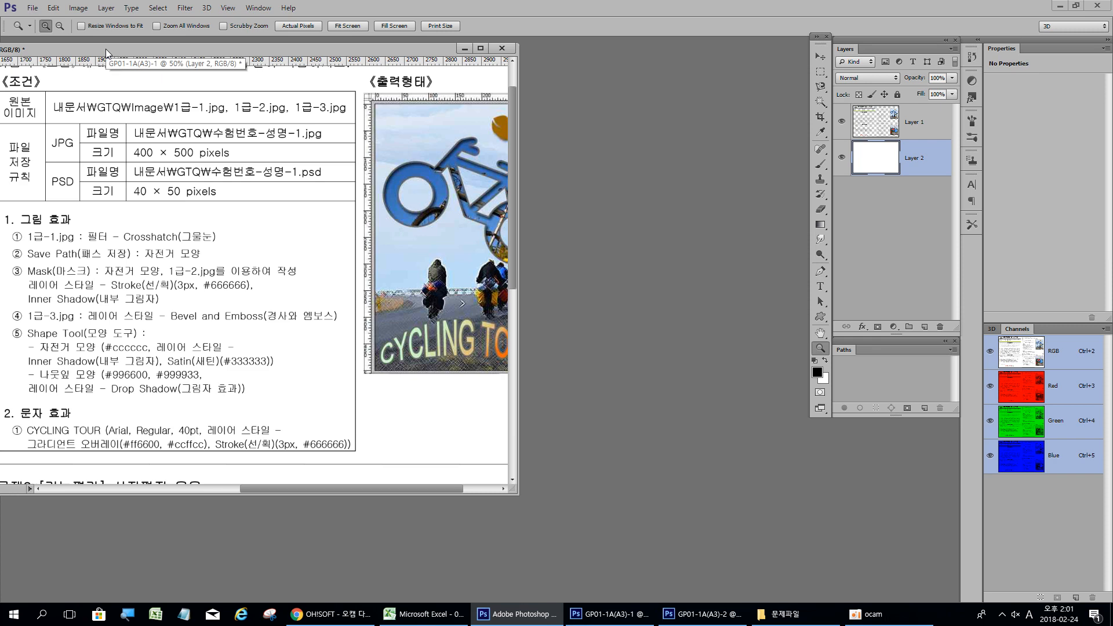
{"action": "key", "text": "ctrl+n"}
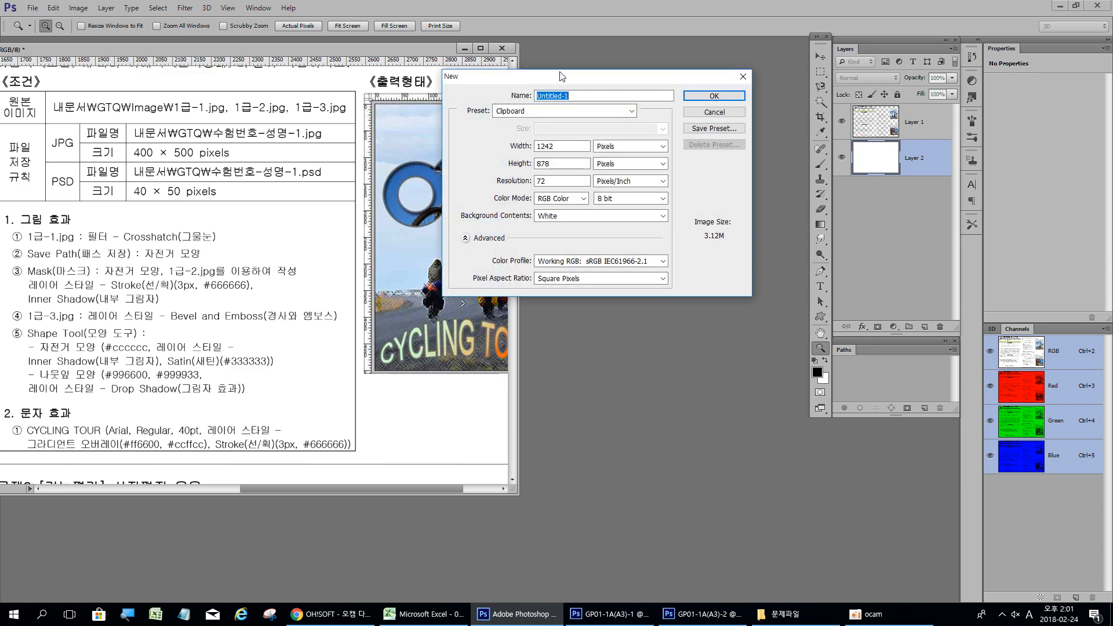
{"action": "left_click_drag", "start_coordinate": [562, 80], "coordinate": [491, 116]}
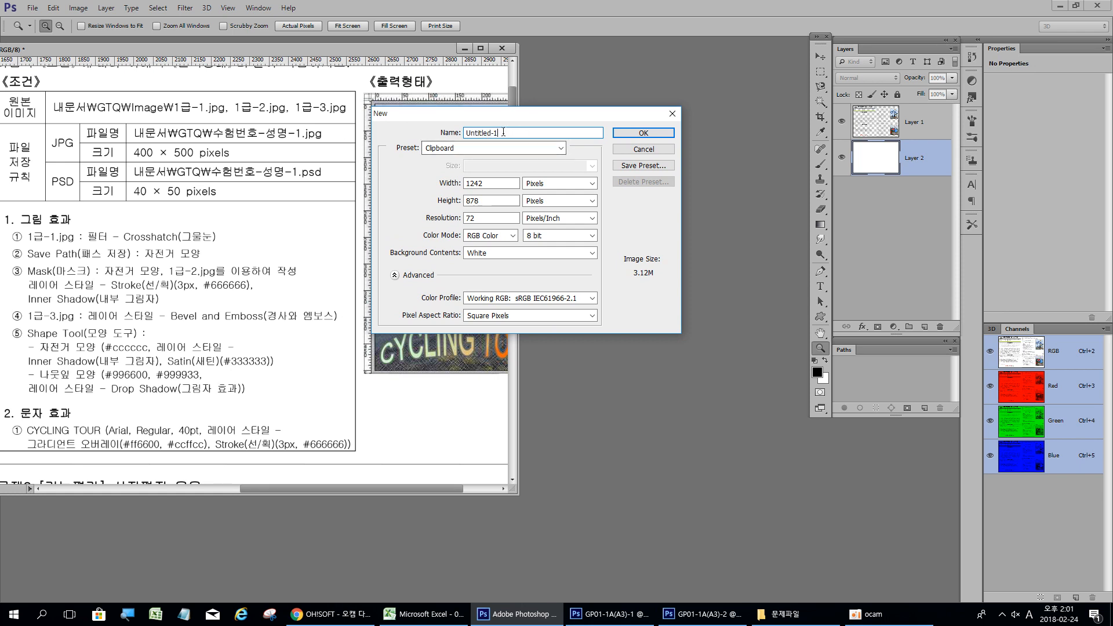
{"action": "type", "text": "수험번호-이름"}
- Set the new document's size to 400 × 500 pixels and create it at 72 pixels/inch in RGB Color
{"action": "left_click_drag", "start_coordinate": [509, 182], "coordinate": [375, 173]}
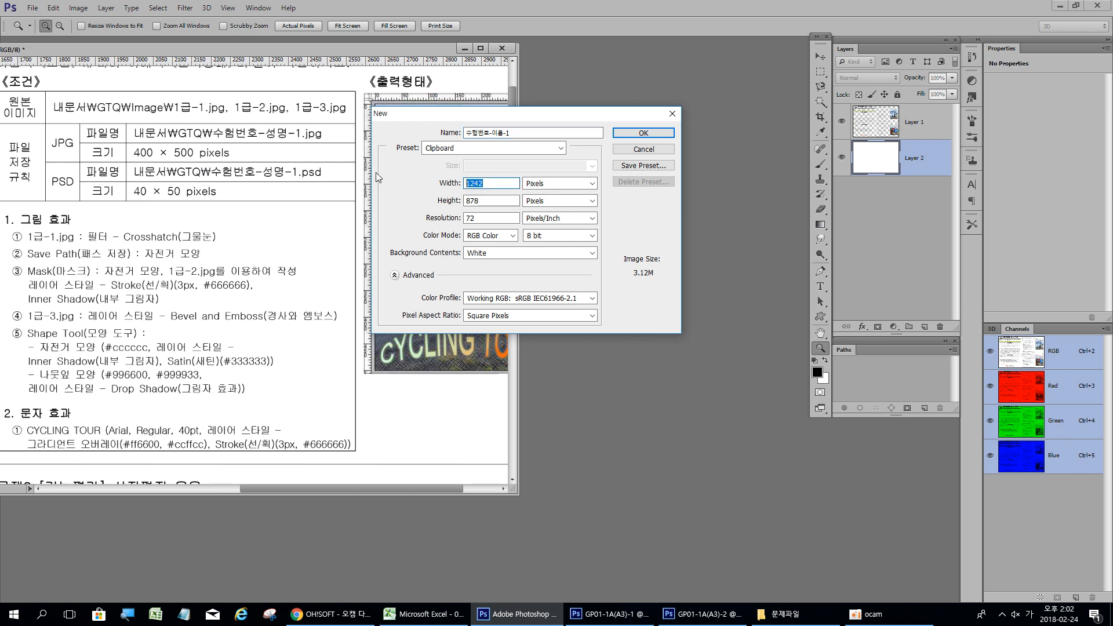
{"action": "type", "text": "400"}
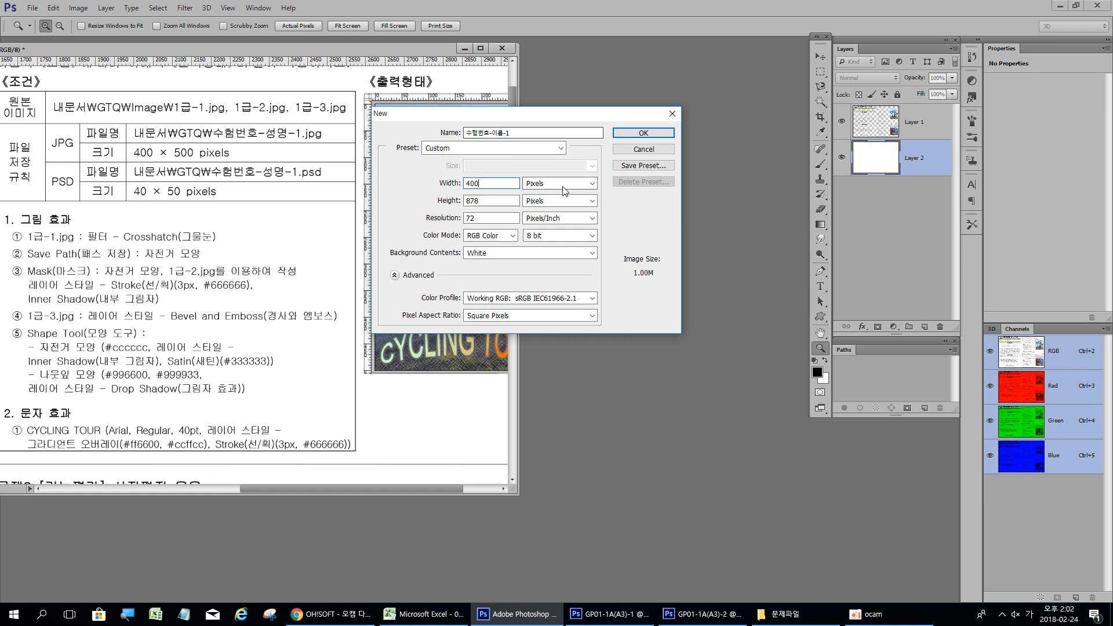
{"action": "left_click", "coordinate": [587, 186]}
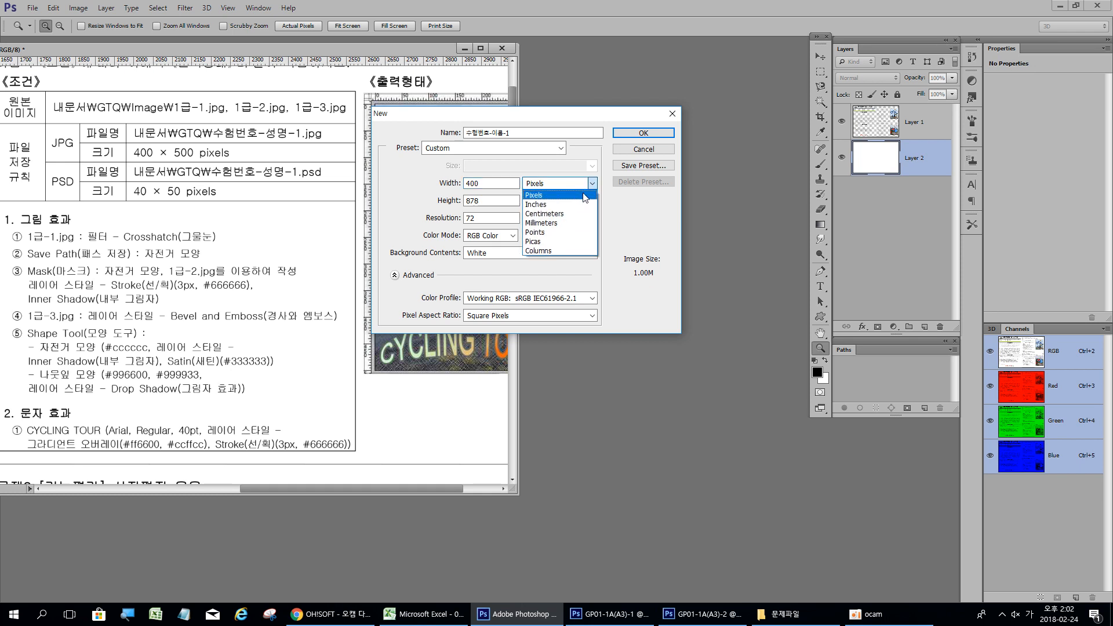
{"action": "left_click", "coordinate": [588, 196]}
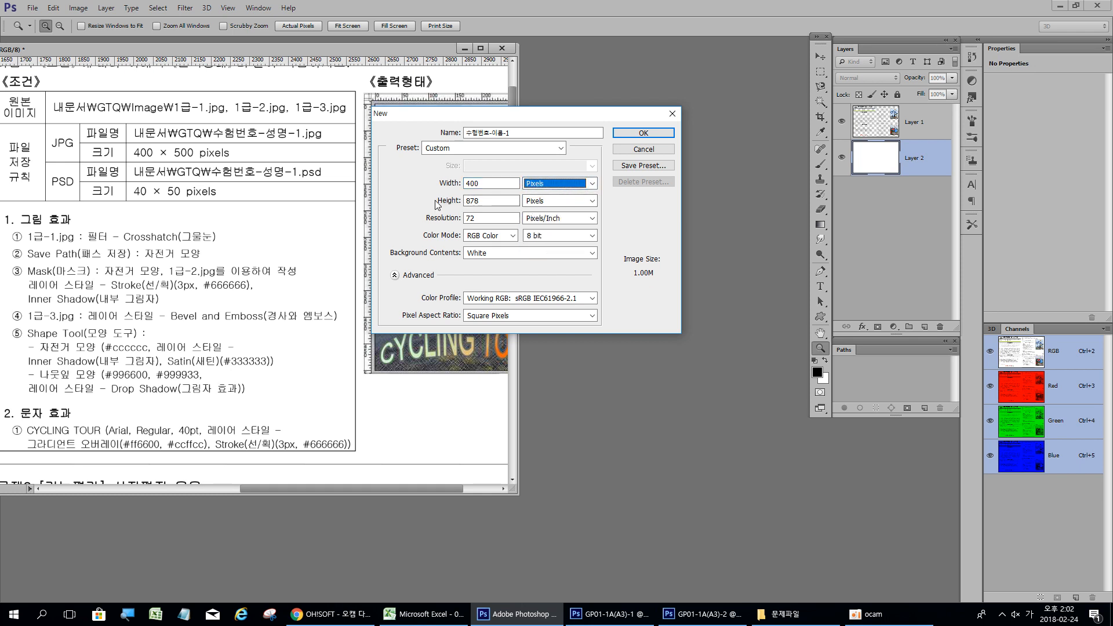
{"action": "double_click", "coordinate": [474, 200]}
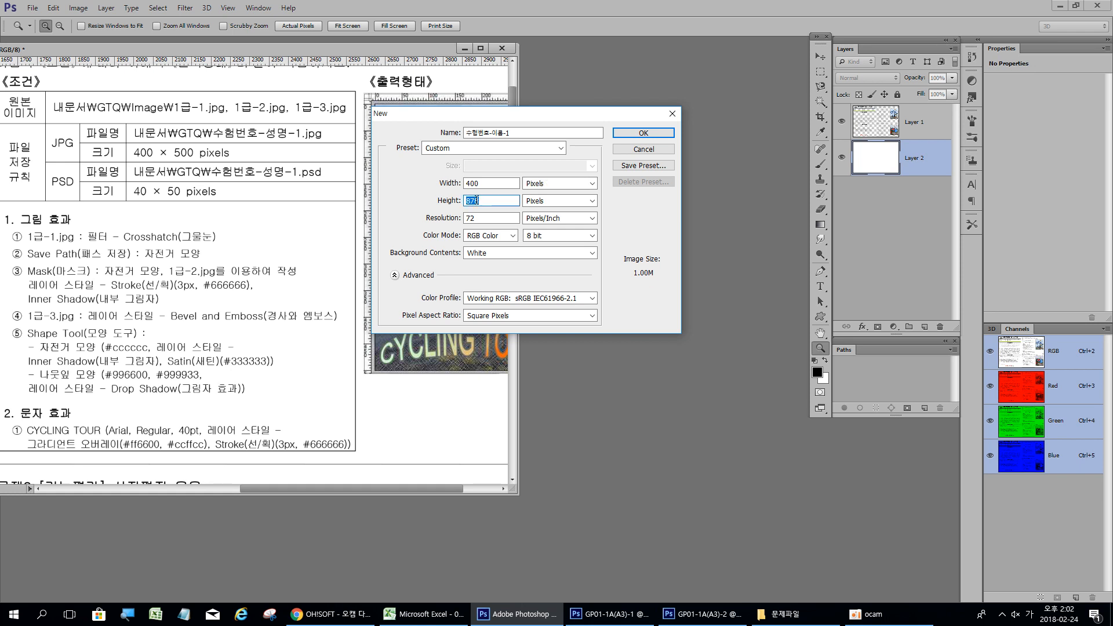
{"action": "type", "text": "500"}
{"action": "key", "text": "Tab"}
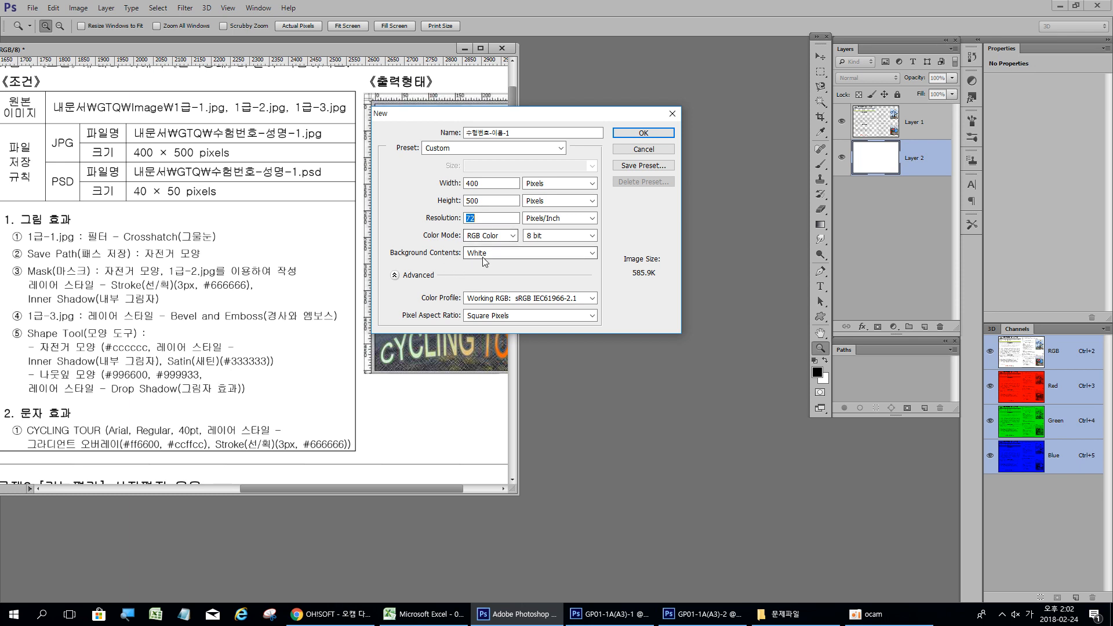
{"action": "left_click", "coordinate": [505, 237]}
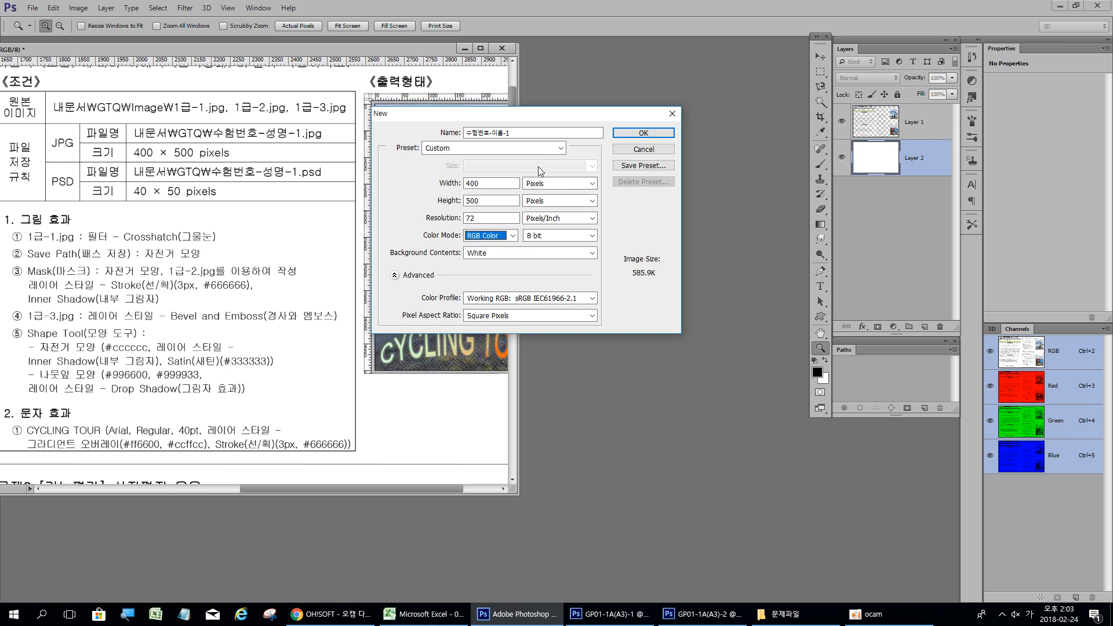
{"action": "left_click", "coordinate": [647, 135]}
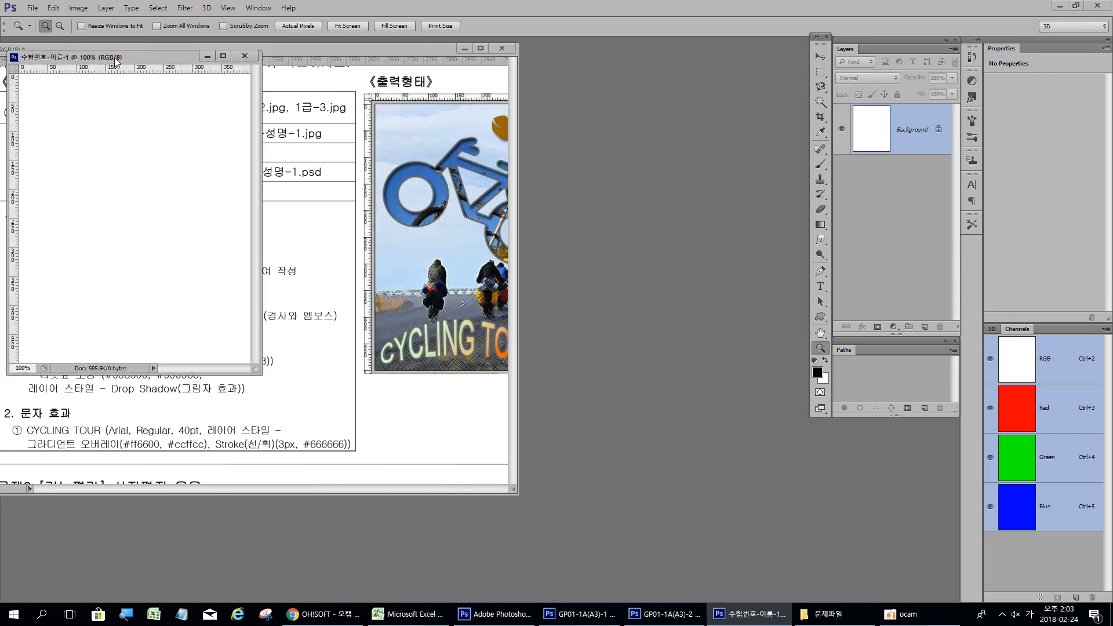
- Place the blank document's window beside the exam sheet and enlarge it to about the same height
{"action": "left_click_drag", "start_coordinate": [115, 56], "coordinate": [629, 55]}
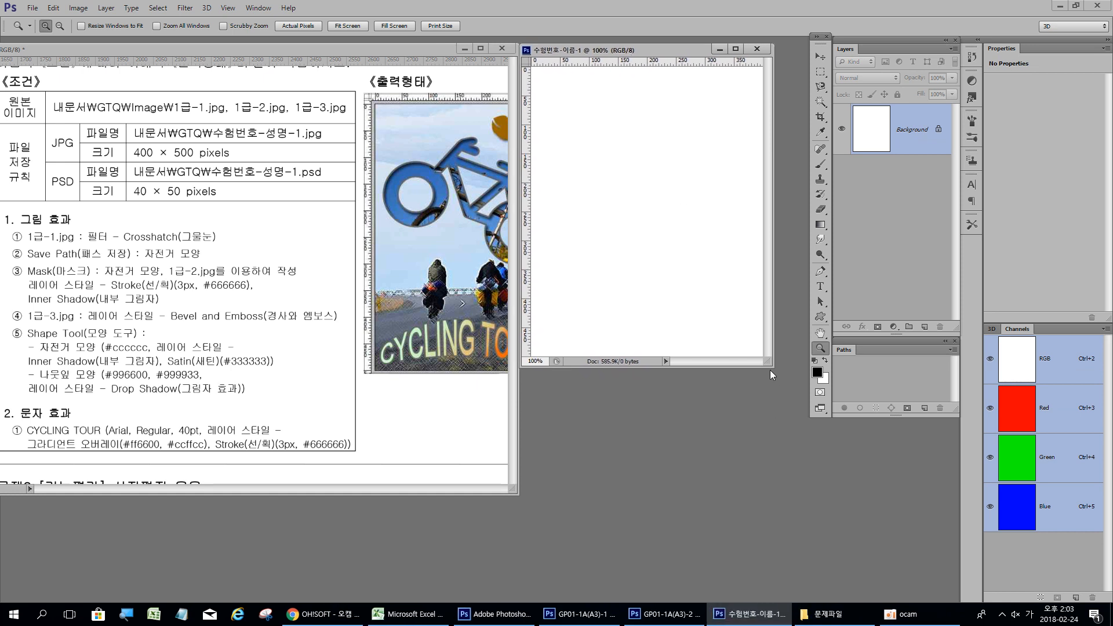
{"action": "left_click_drag", "start_coordinate": [768, 364], "coordinate": [812, 494]}
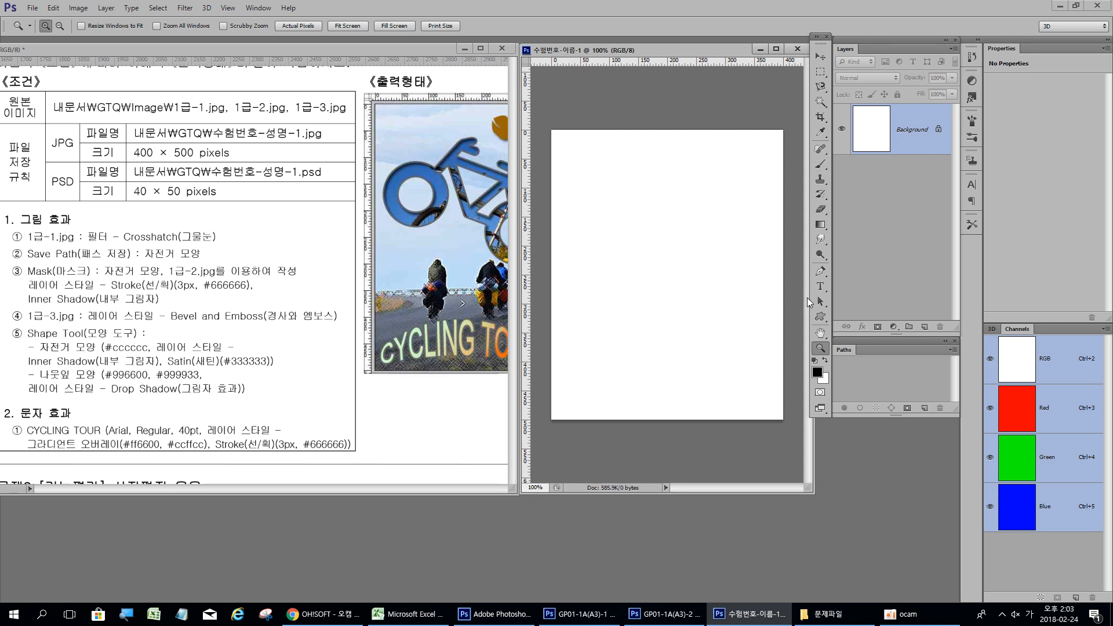
{"action": "left_click_drag", "start_coordinate": [814, 495], "coordinate": [807, 492]}
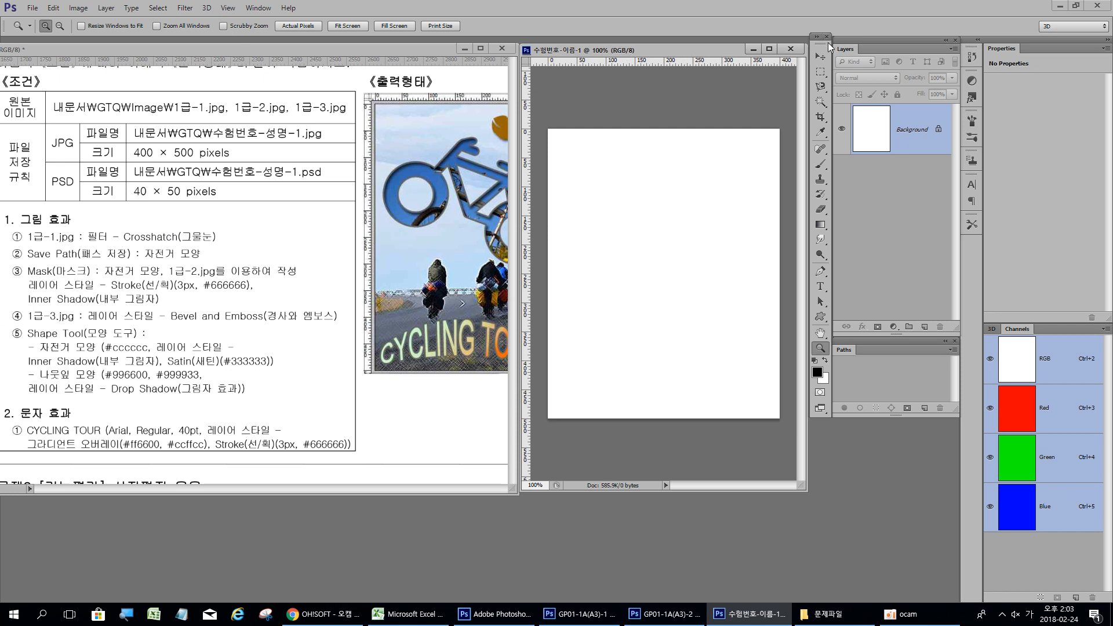
- Collapse the Properties and Channels dock to icons and move the Layers, Paths and Tools panels next to it
{"action": "left_click_drag", "start_coordinate": [821, 45], "coordinate": [820, 48]}
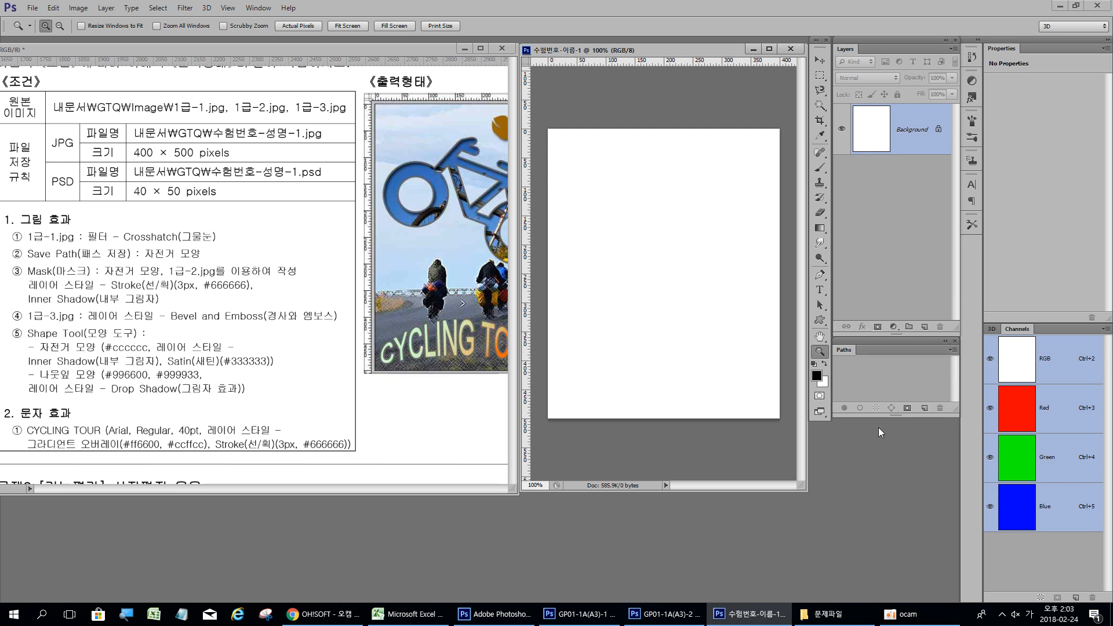
{"action": "left_click", "coordinate": [1108, 39]}
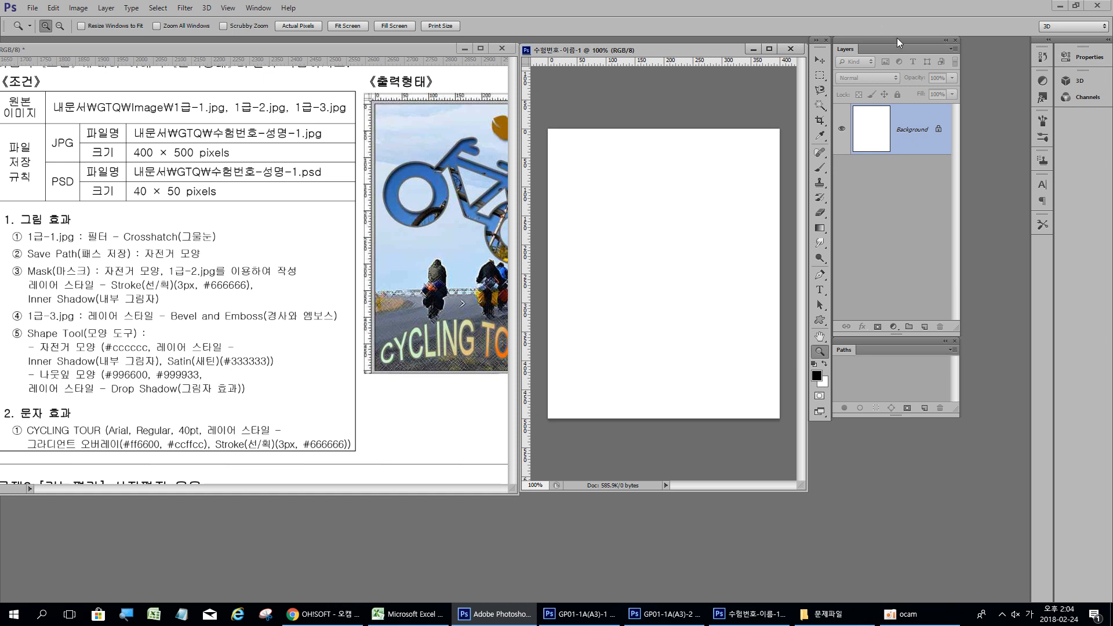
{"action": "left_click_drag", "start_coordinate": [894, 48], "coordinate": [965, 49]}
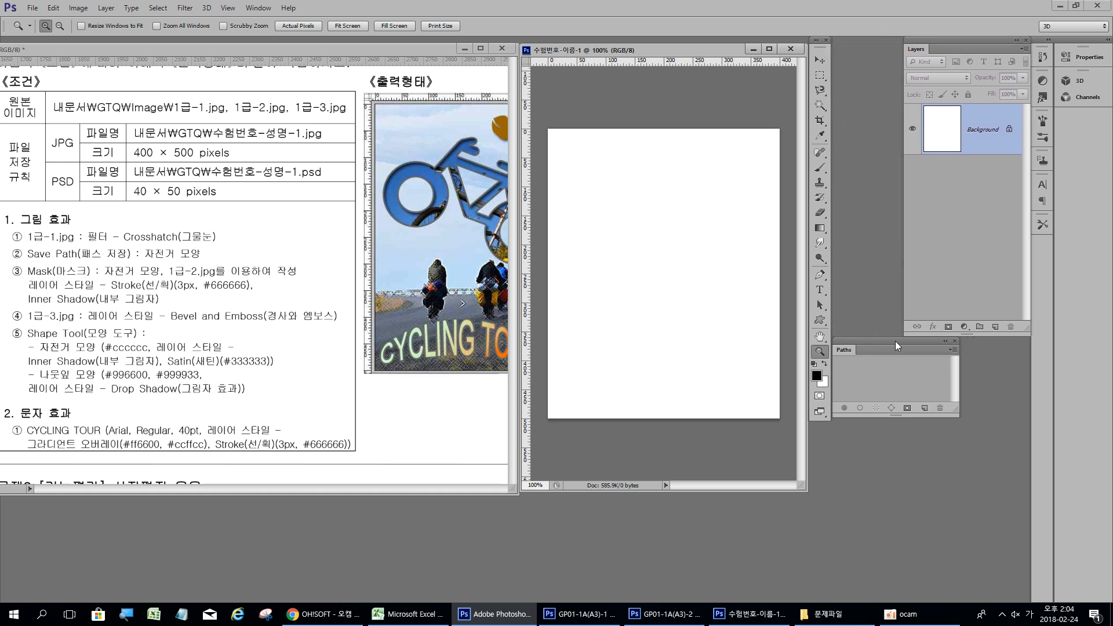
{"action": "left_click_drag", "start_coordinate": [897, 344], "coordinate": [966, 343]}
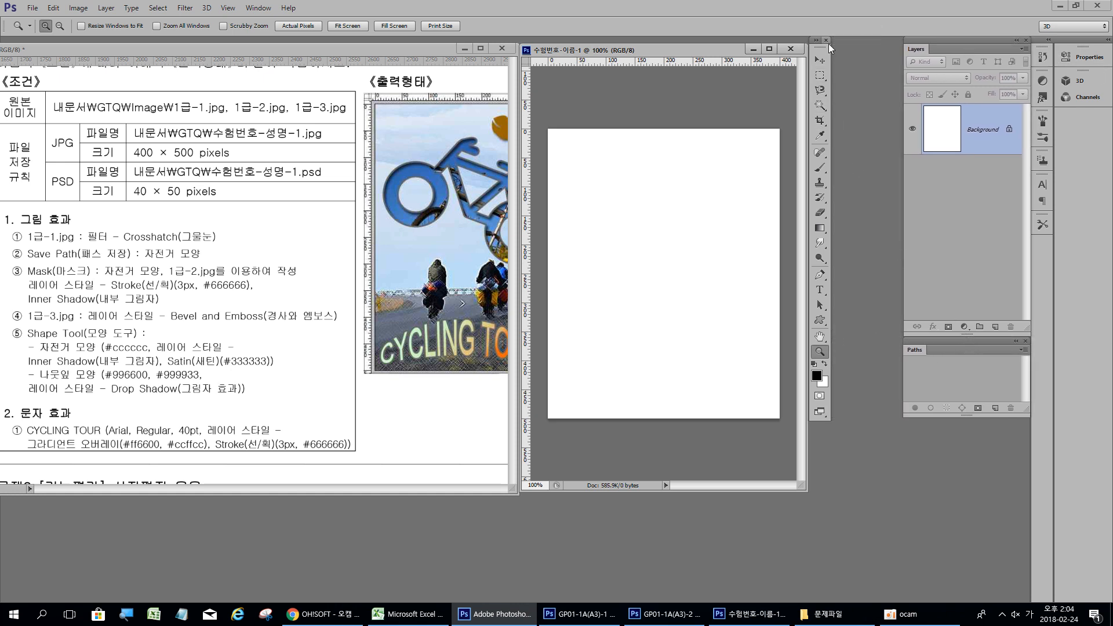
{"action": "left_click_drag", "start_coordinate": [829, 41], "coordinate": [900, 42]}
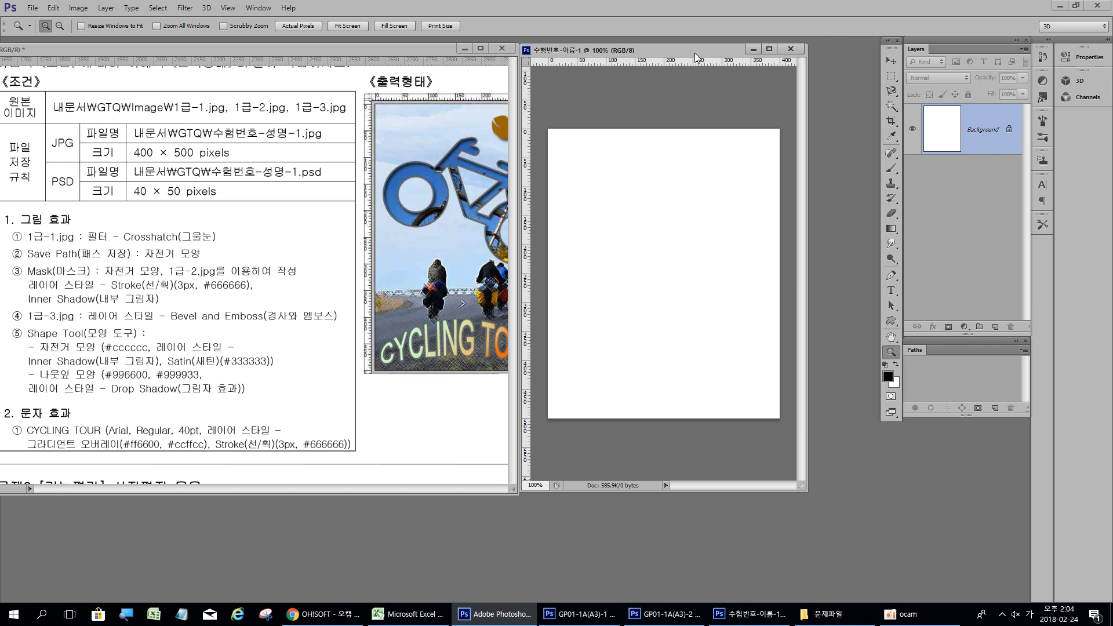
- Move the blank document's window next to the Tools panel and widen the exam sheet window to show the full sample image
{"action": "left_click_drag", "start_coordinate": [694, 50], "coordinate": [769, 50]}
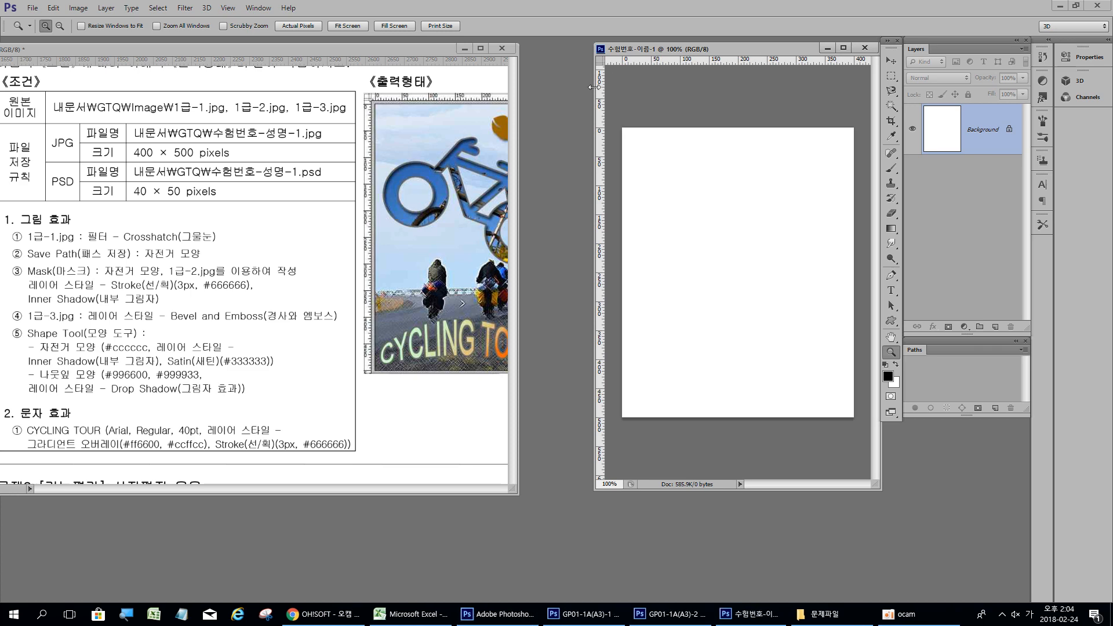
{"action": "left_click_drag", "start_coordinate": [520, 128], "coordinate": [590, 125]}
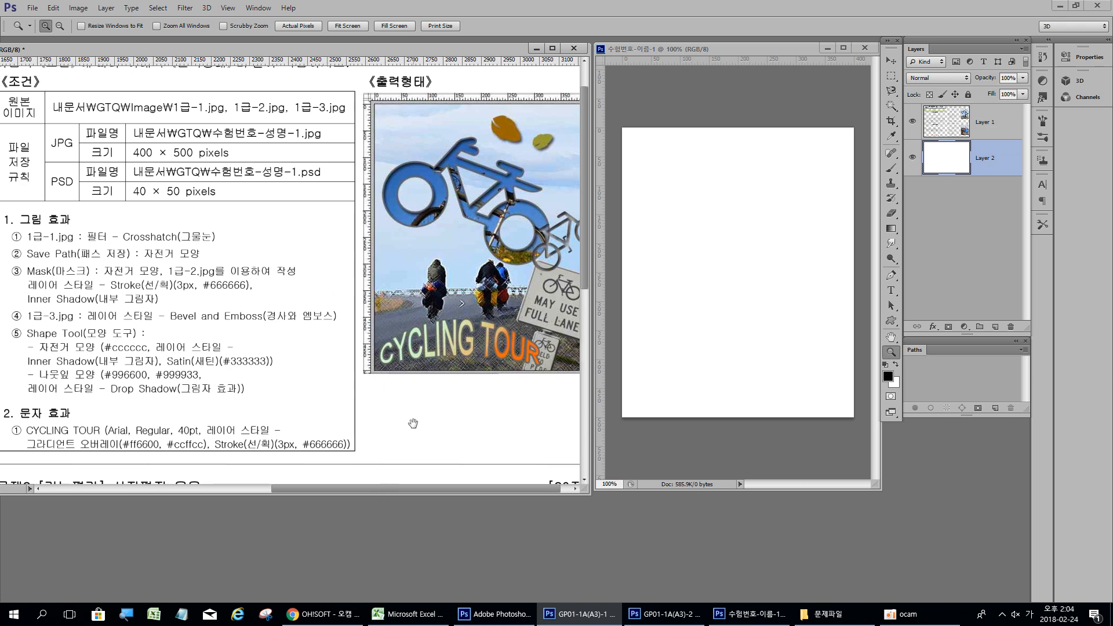
{"action": "left_click_drag", "start_coordinate": [413, 427], "coordinate": [400, 414]}
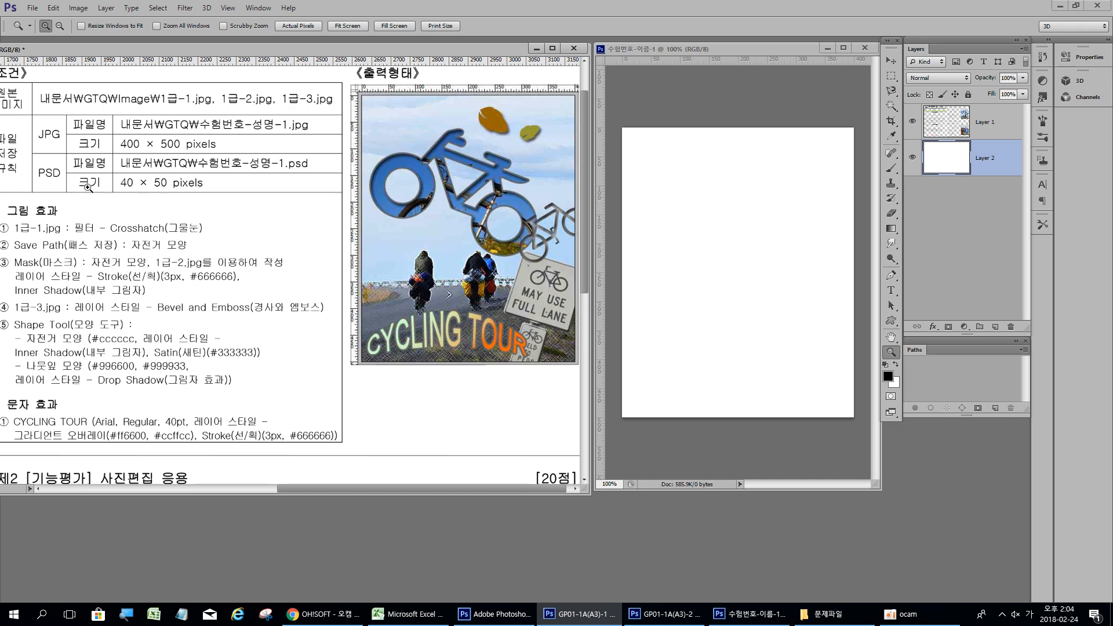
- Switch to File Explorer, open the 소스파일 folder, select 1급-1.jpg and move the window clear of the blank document
{"action": "left_click", "coordinate": [824, 614]}
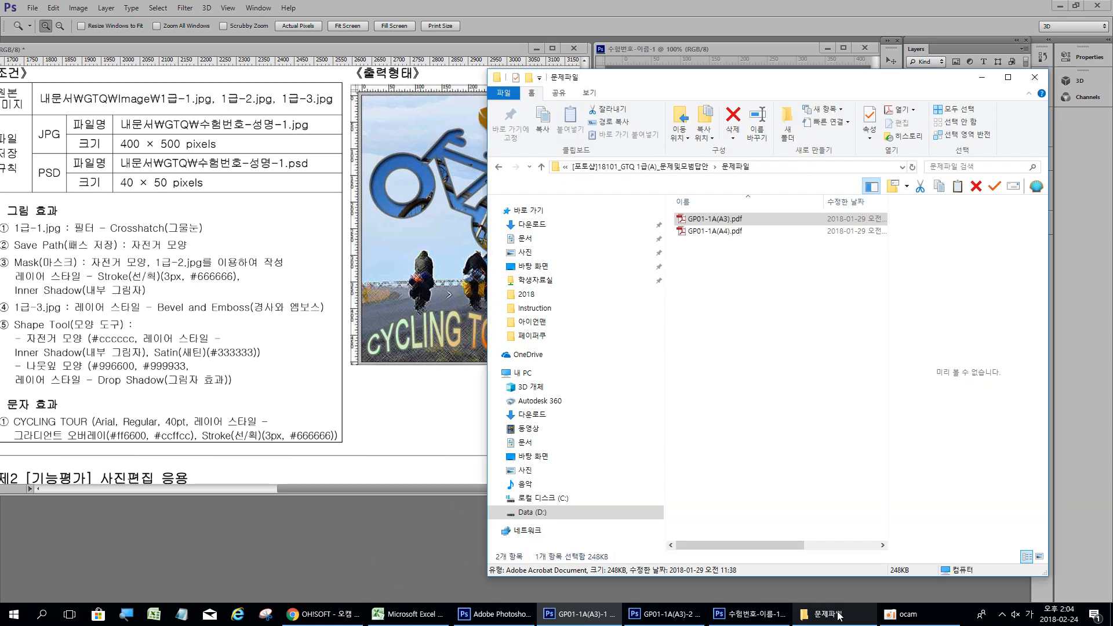
{"action": "left_click", "coordinate": [609, 167]}
{"action": "double_click", "coordinate": [702, 230]}
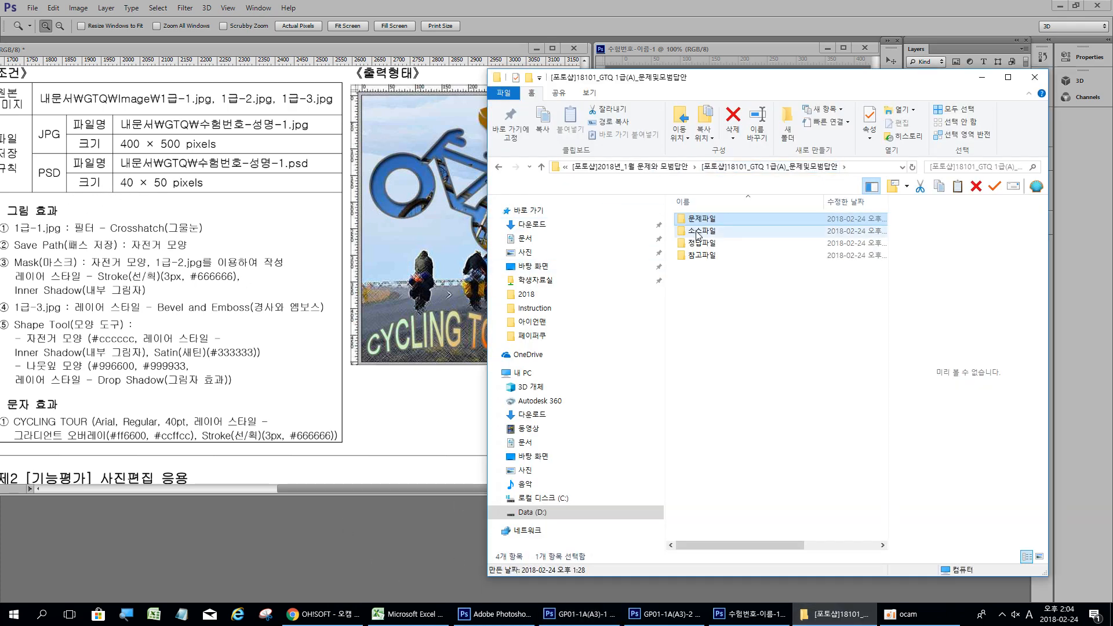
{"action": "left_click_drag", "start_coordinate": [749, 86], "coordinate": [569, 106]}
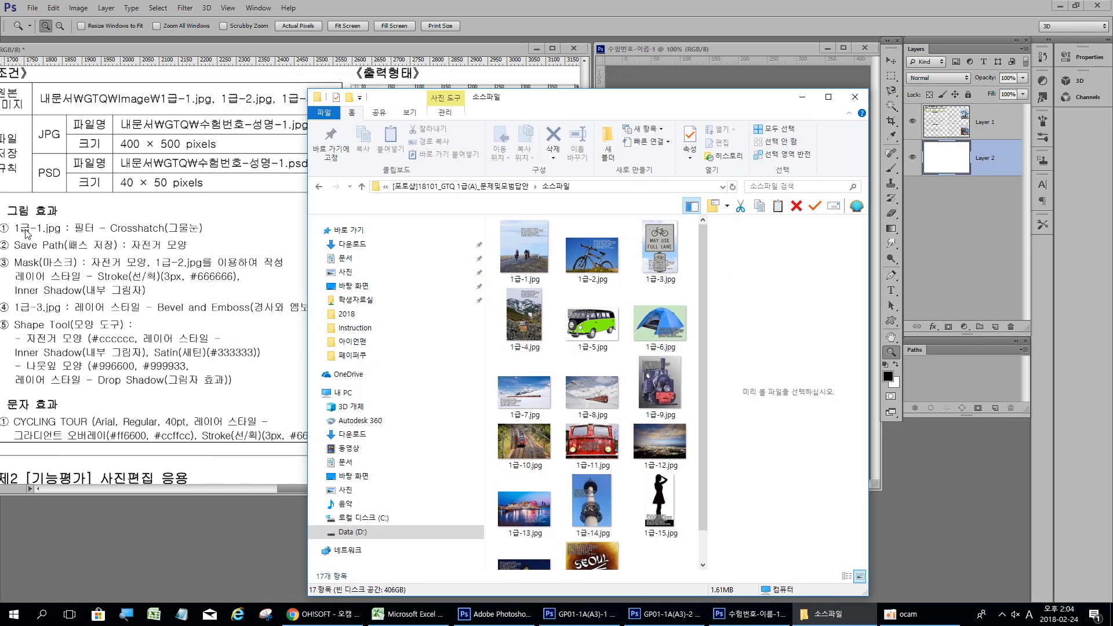
{"action": "left_click", "coordinate": [528, 250]}
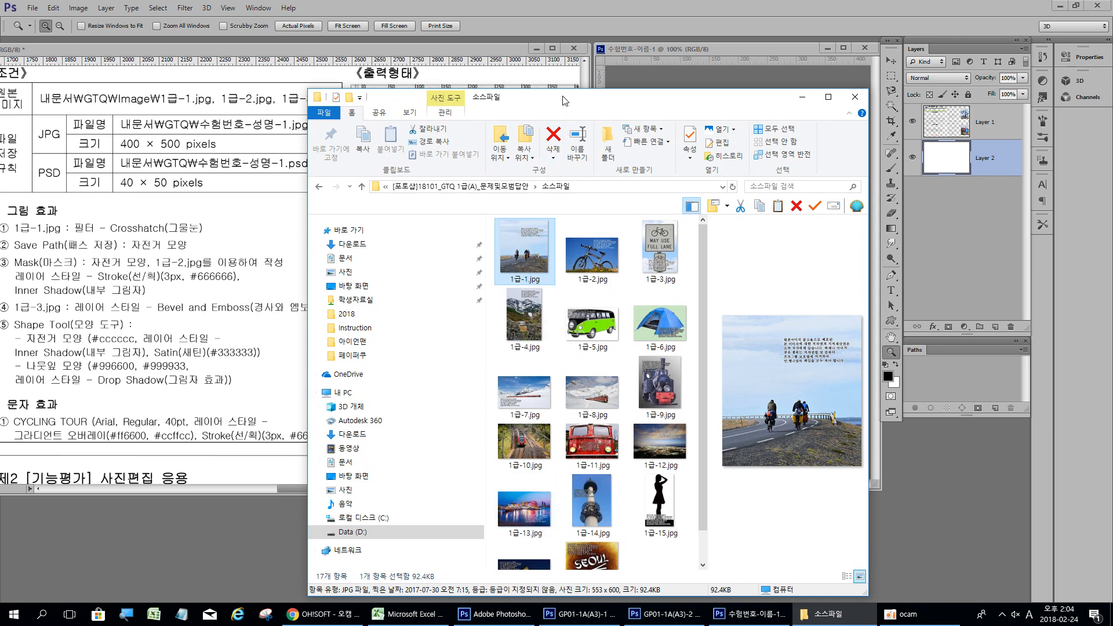
{"action": "left_click_drag", "start_coordinate": [566, 99], "coordinate": [279, 124]}
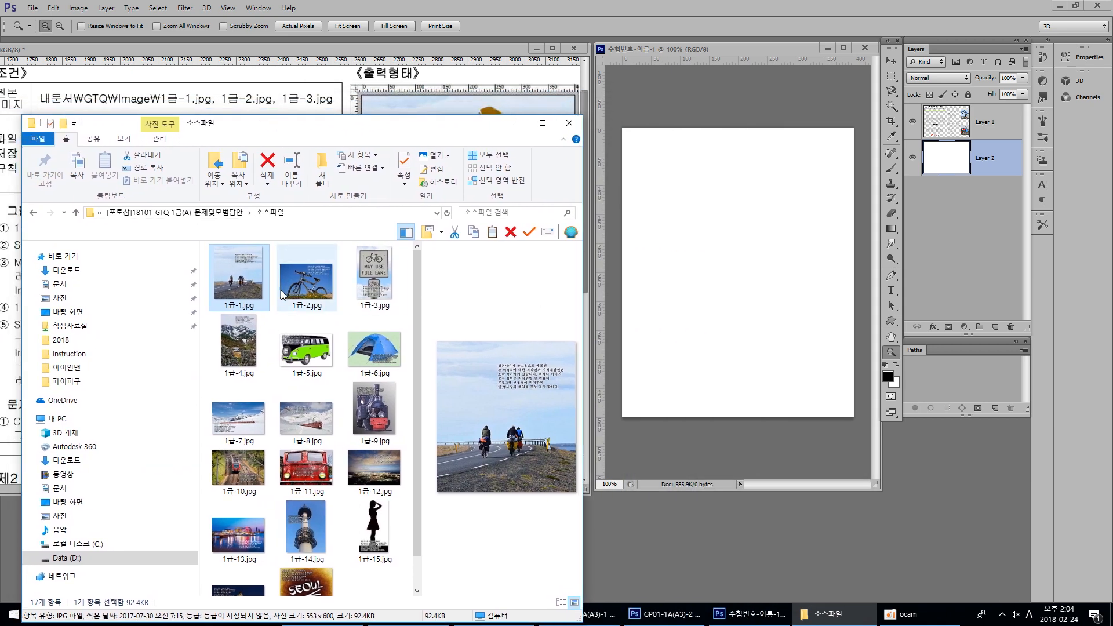
- Try to place 1급-1.jpg from the 소스파일 folder in the blank document
{"action": "left_click_drag", "start_coordinate": [245, 281], "coordinate": [707, 317]}
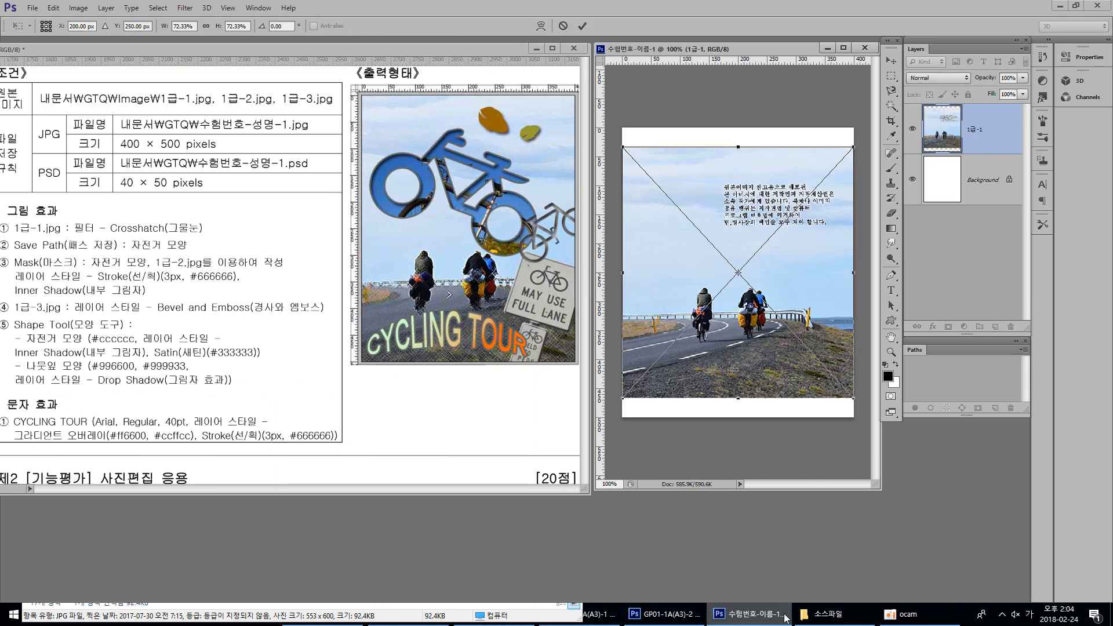
{"action": "key", "text": "Escape"}
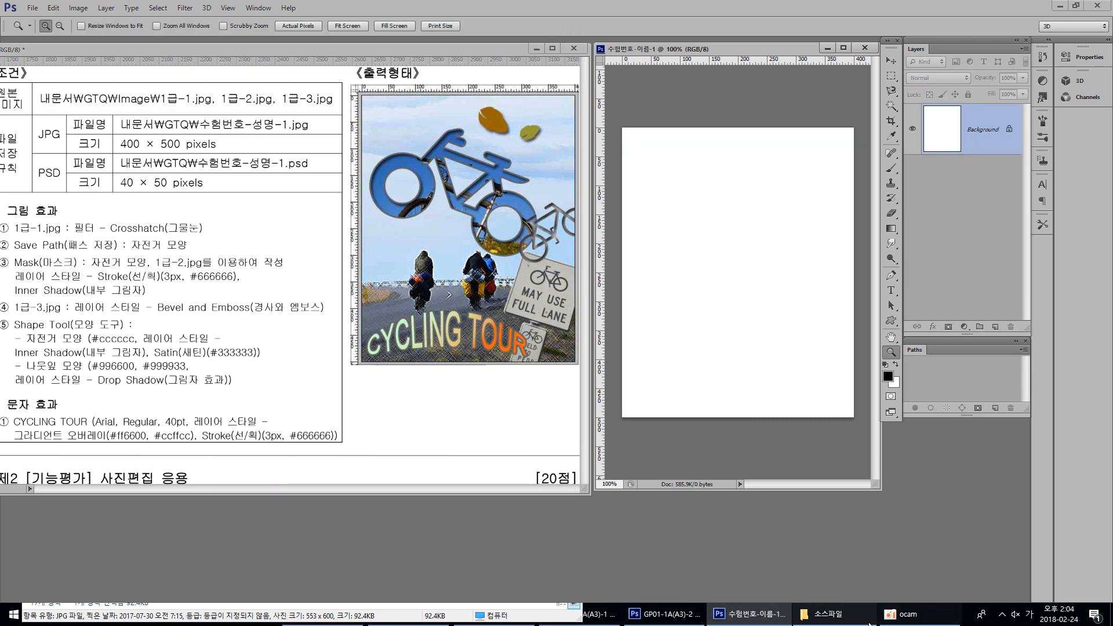
{"action": "left_click", "coordinate": [823, 613]}
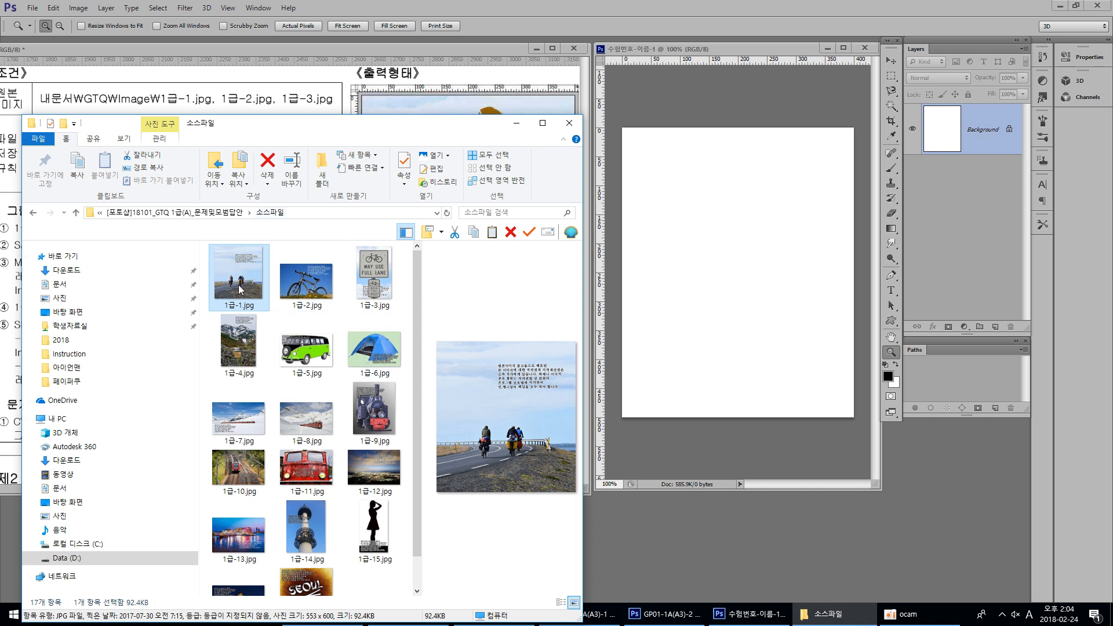
- Place 1급-1.jpg from the 소스파일 folder in the blank document, scale it to about 100.5% to cover the canvas, and commit it
{"action": "mouse_move", "coordinate": [239, 289]}
{"action": "left_mouse_down"}
{"action": "mouse_move", "coordinate": [313, 249]}
{"action": "mouse_move", "coordinate": [493, 243]}
{"action": "mouse_move", "coordinate": [664, 278]}
{"action": "mouse_move", "coordinate": [714, 311]}
{"action": "mouse_move", "coordinate": [487, 255]}
{"action": "mouse_move", "coordinate": [244, 294]}
{"action": "left_mouse_up"}
{"action": "left_click_drag", "start_coordinate": [223, 290], "coordinate": [751, 297]}
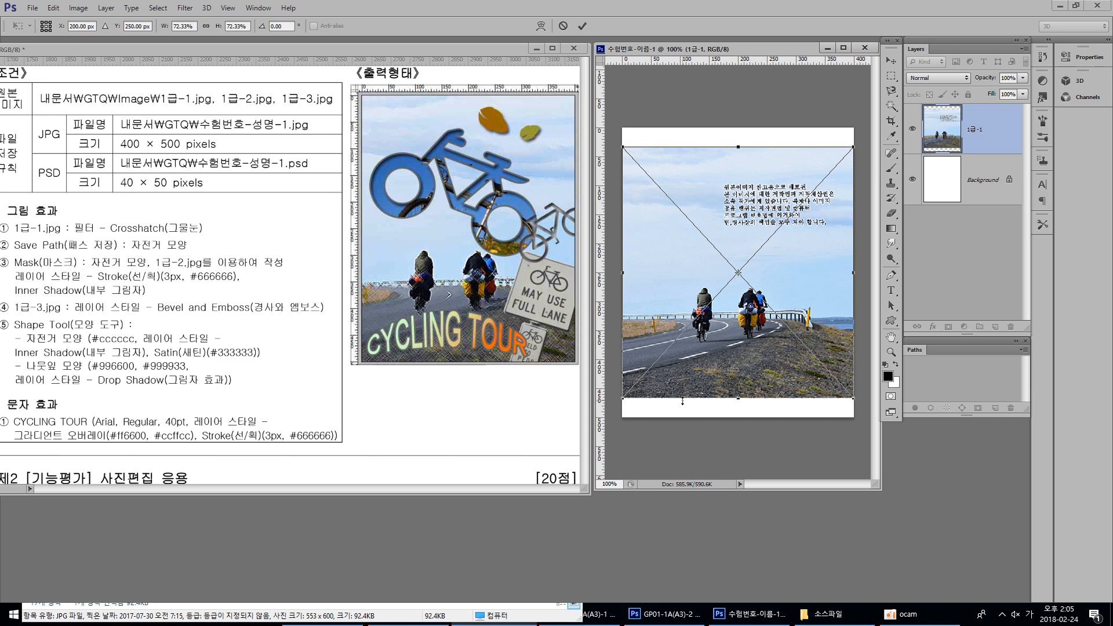
{"action": "left_click_drag", "start_coordinate": [852, 400], "coordinate": [907, 441]}
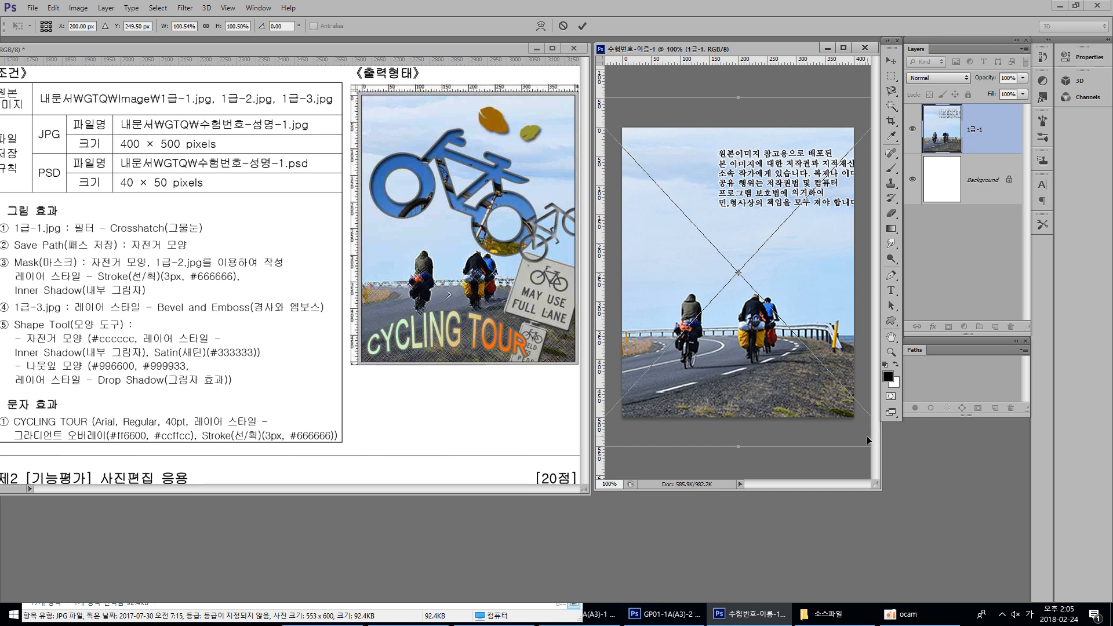
{"action": "key", "text": "Return"}
{"action": "key", "text": "z"}
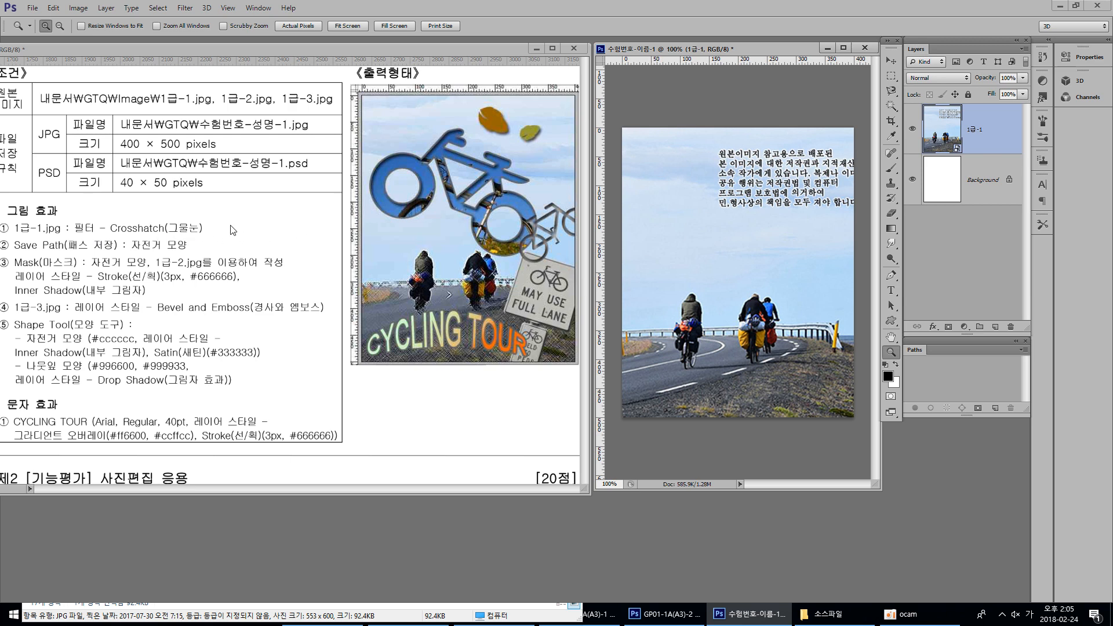
- Open the Filter Gallery for the 1급-1 layer and expand the Stylize, Sketch, Distort, Brush Strokes and Artistic effect categories
{"action": "left_click", "coordinate": [185, 9]}
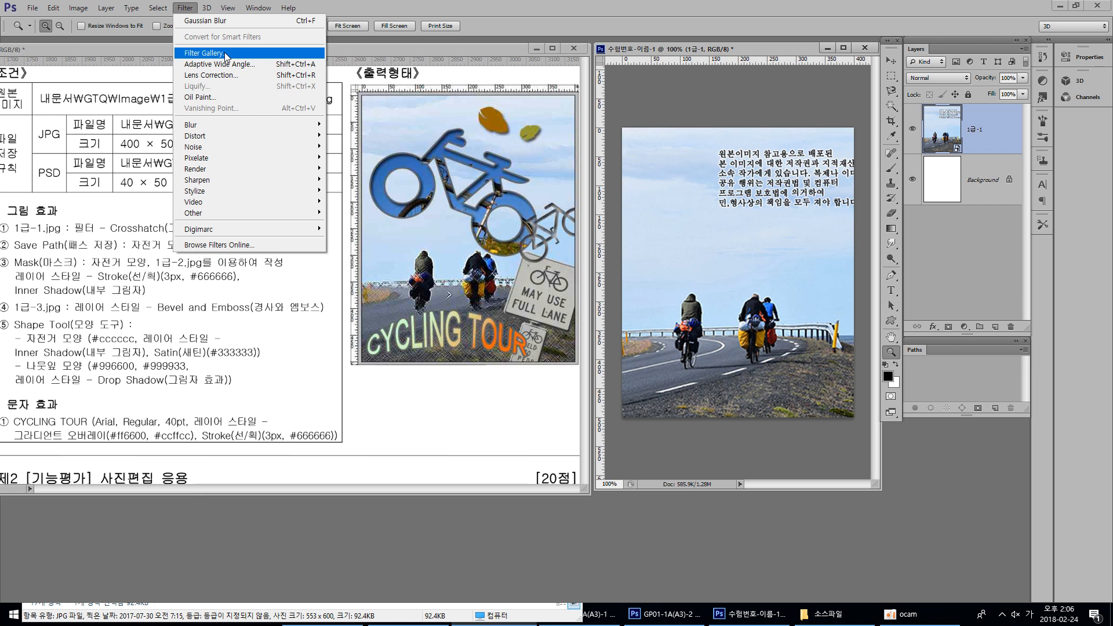
{"action": "left_click", "coordinate": [647, 55]}
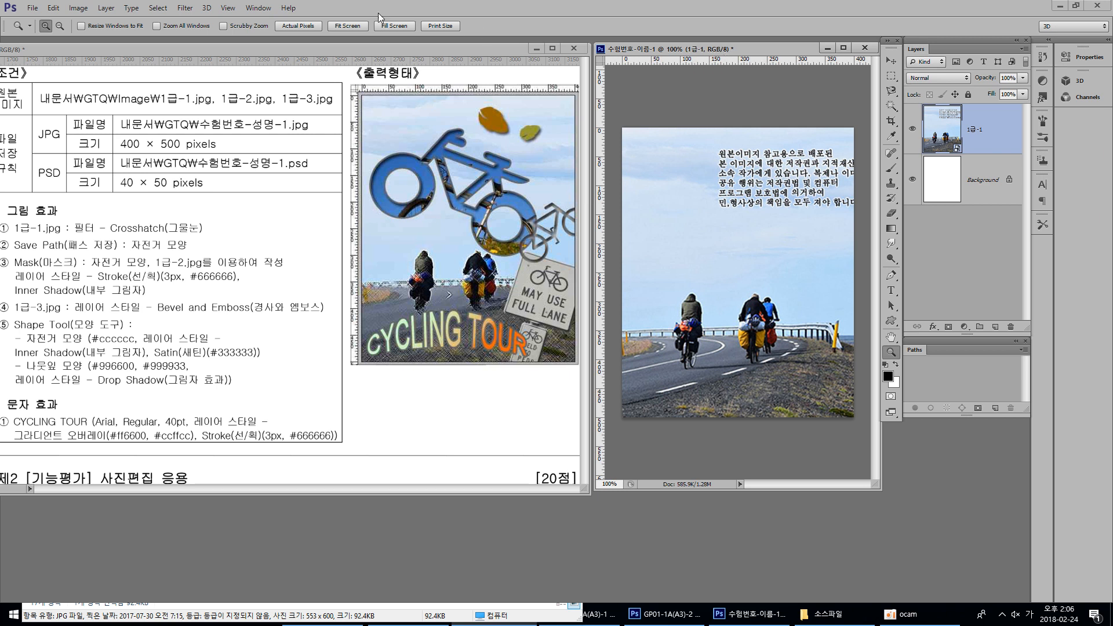
{"action": "left_click", "coordinate": [184, 7]}
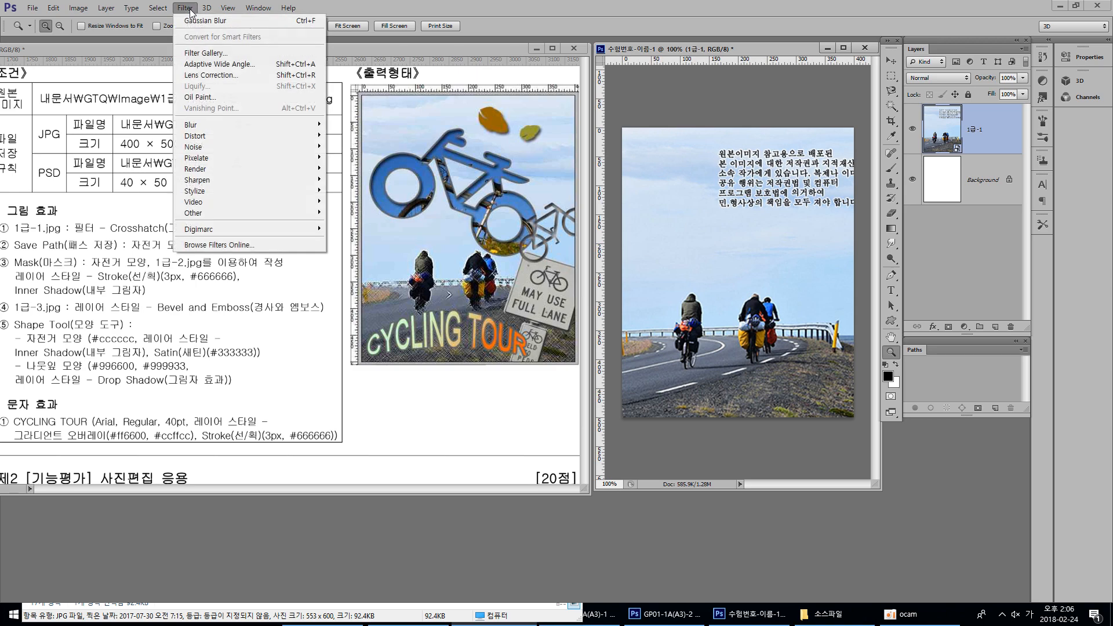
{"action": "left_click", "coordinate": [207, 54]}
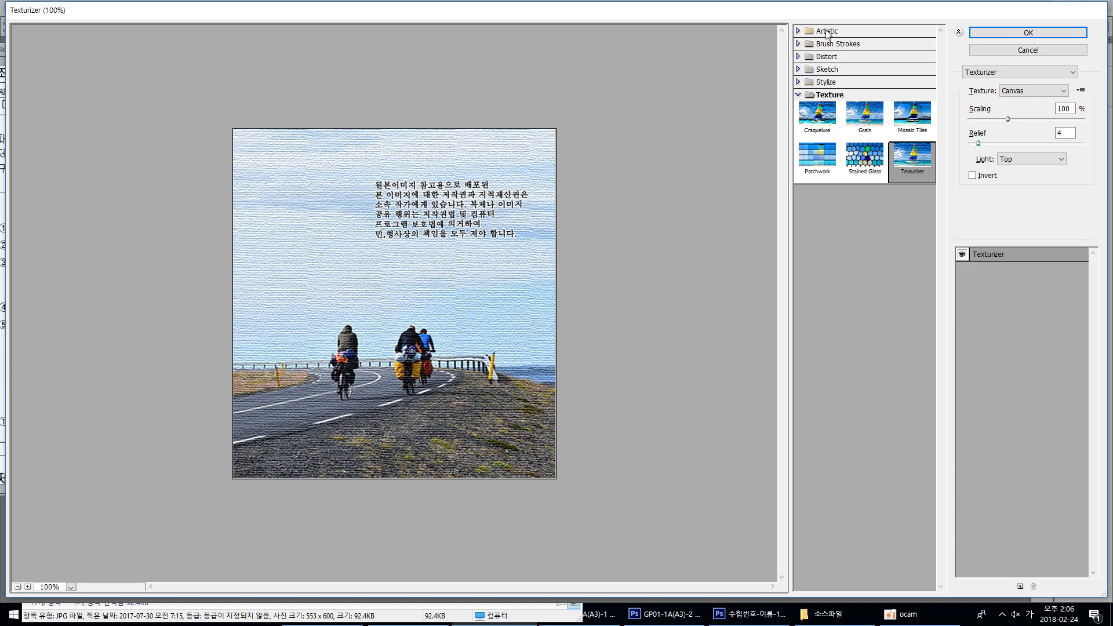
{"action": "left_click", "coordinate": [799, 81]}
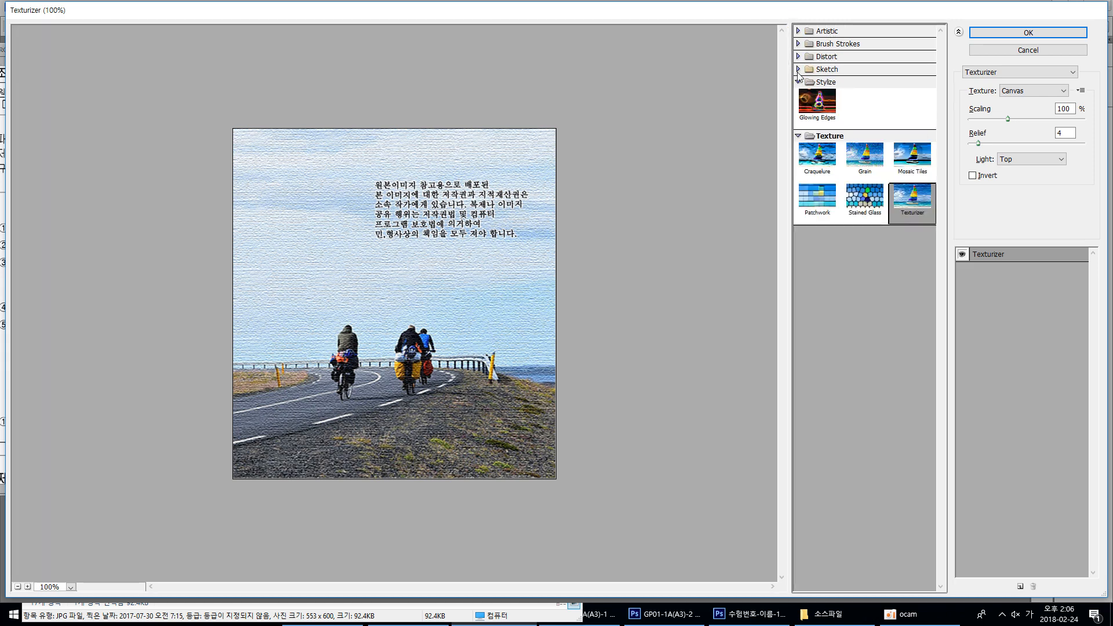
{"action": "left_click", "coordinate": [798, 69]}
{"action": "left_click", "coordinate": [798, 56]}
{"action": "left_click", "coordinate": [798, 44]}
{"action": "left_click", "coordinate": [798, 31]}
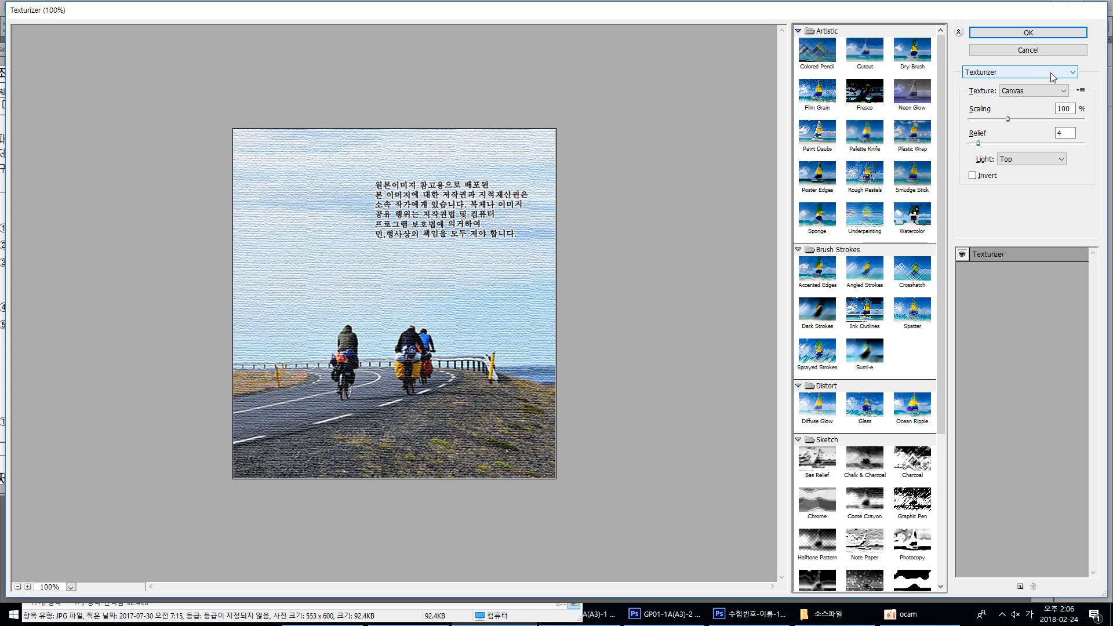
- Apply the Crosshatch filter to the 1급-1 photo with stroke length 9, sharpness 6 and strength 1
{"action": "left_click", "coordinate": [1072, 73]}
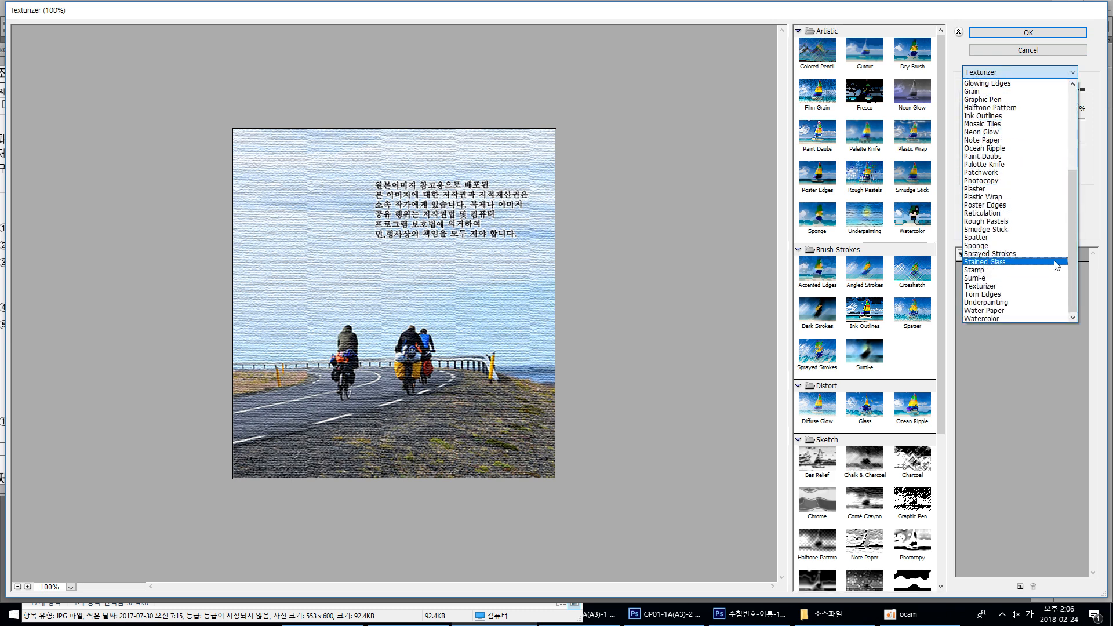
{"action": "left_click_drag", "start_coordinate": [1075, 247], "coordinate": [1057, 134]}
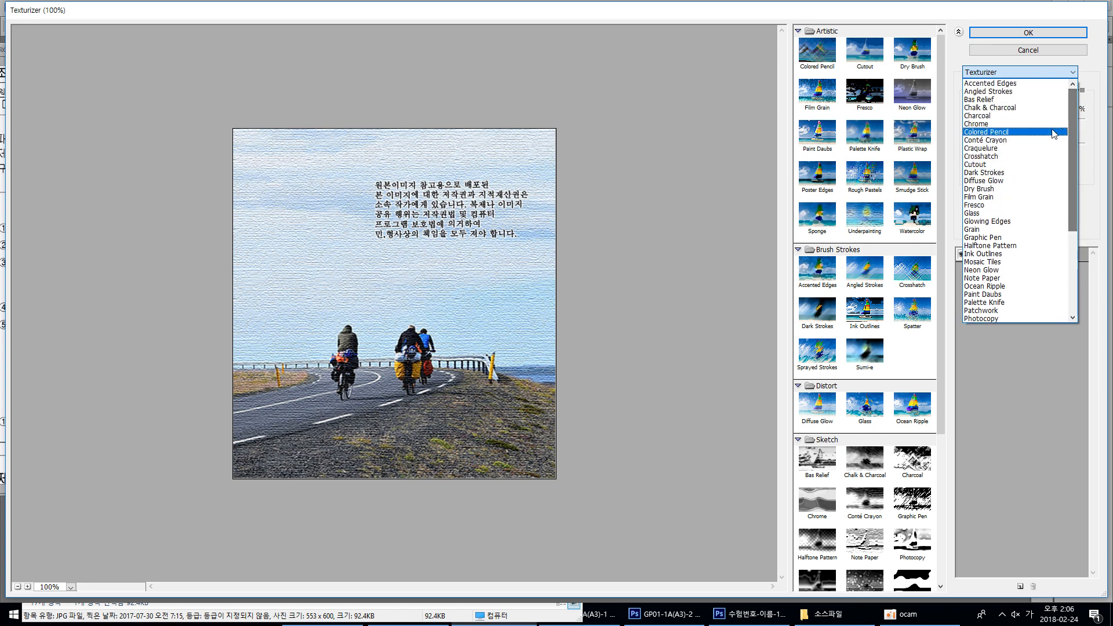
{"action": "left_click", "coordinate": [996, 156]}
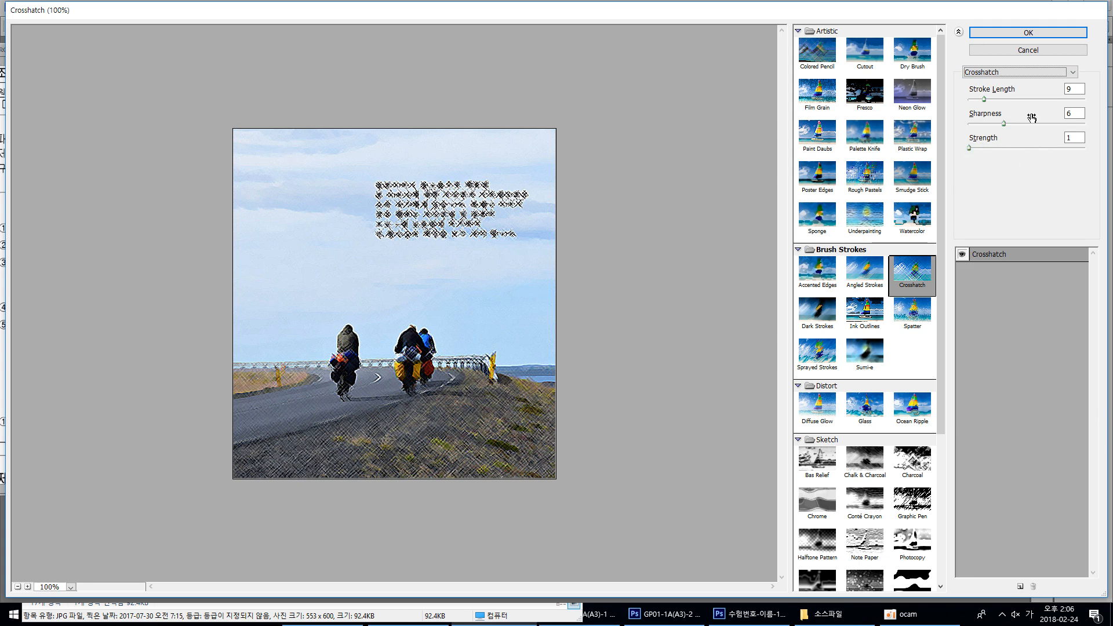
{"action": "left_click", "coordinate": [1028, 33]}
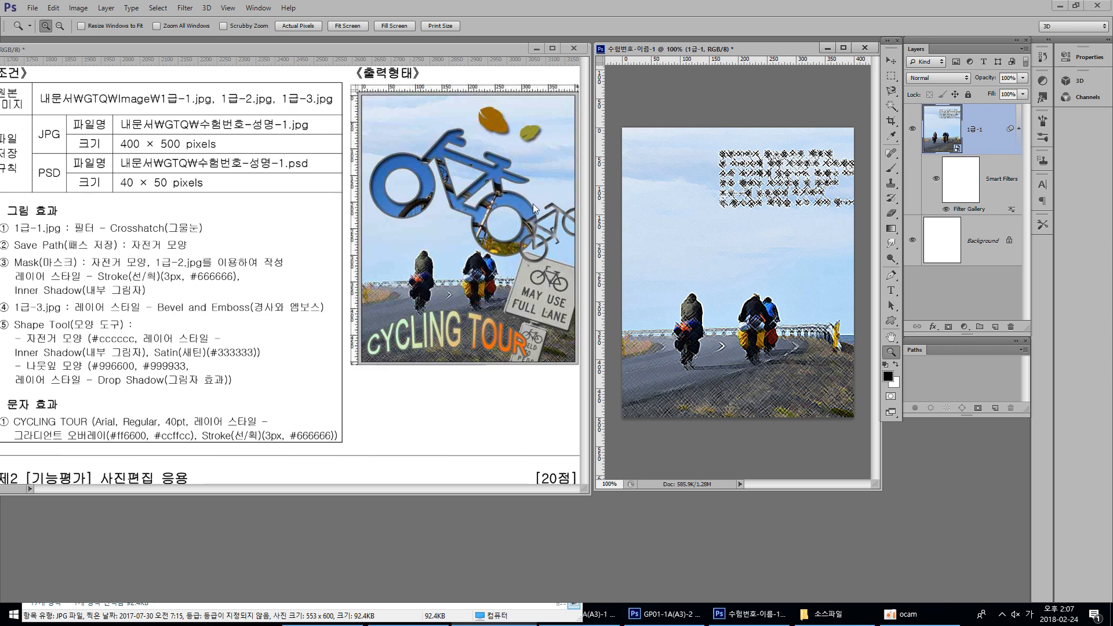
- Start a bicycle-shaped Pen path in the photo's sky, tracing the handlebar, the round front wheel and the frame's lower edge
{"action": "left_click", "coordinate": [892, 276]}
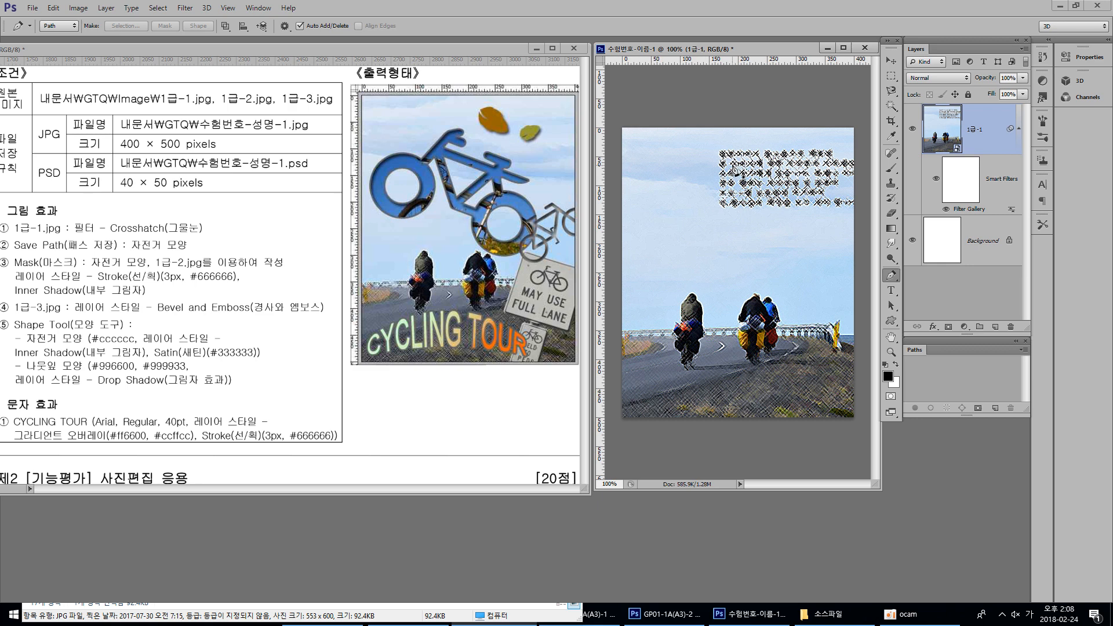
{"action": "left_click", "coordinate": [722, 173]}
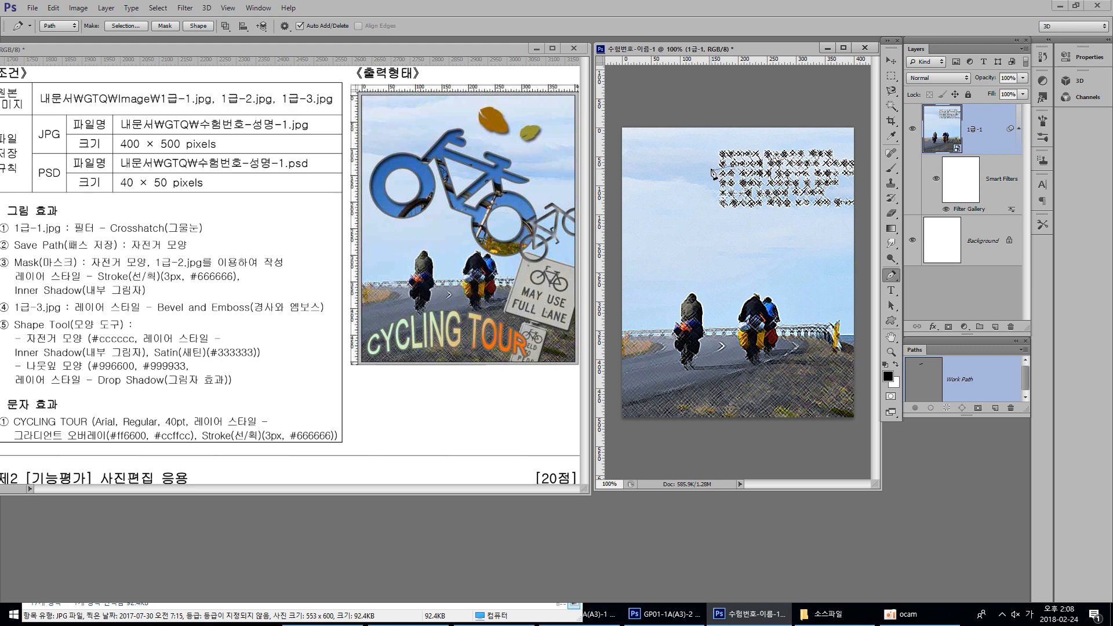
{"action": "left_click", "coordinate": [692, 206]}
{"action": "left_click_drag", "start_coordinate": [671, 202], "coordinate": [634, 242]}
{"action": "left_click_drag", "start_coordinate": [670, 275], "coordinate": [693, 207]}
{"action": "left_click", "coordinate": [712, 199]}
{"action": "left_click", "coordinate": [729, 257]}
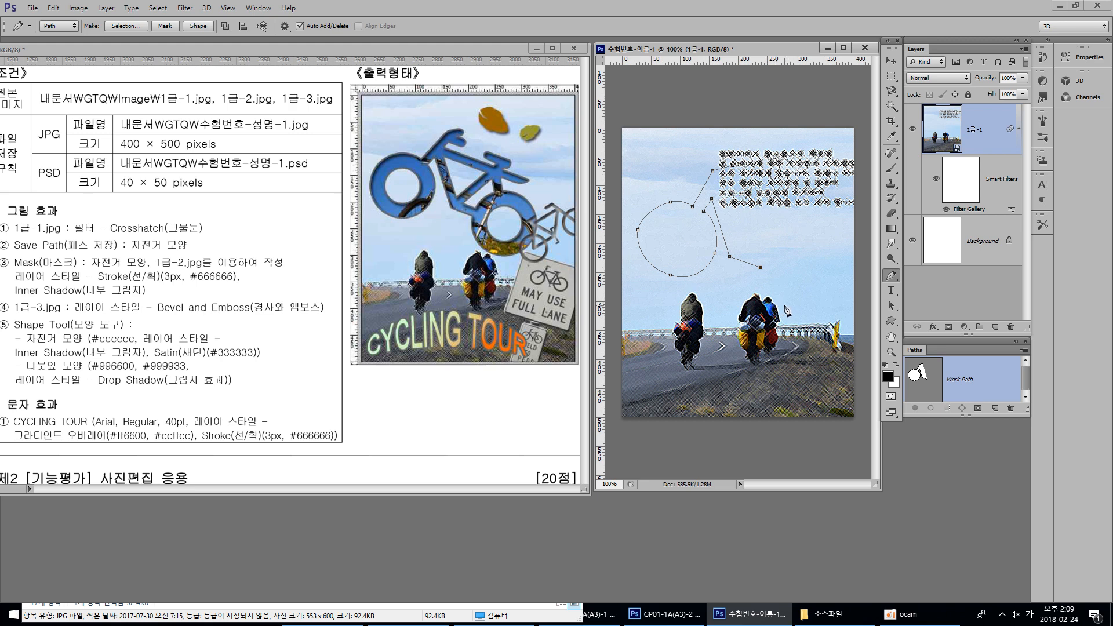
- Continue the bicycle path around the outside of the rear wheel, redoing its last curve, and up to the underside of the saddle
{"action": "left_click_drag", "start_coordinate": [798, 309], "coordinate": [813, 312]}
{"action": "left_click_drag", "start_coordinate": [828, 277], "coordinate": [832, 262]}
{"action": "left_click_drag", "start_coordinate": [803, 240], "coordinate": [783, 235]}
{"action": "key", "text": "ctrl+z"}
{"action": "left_click_drag", "start_coordinate": [792, 239], "coordinate": [766, 242]}
{"action": "left_click", "coordinate": [786, 223]}
{"action": "left_click", "coordinate": [805, 227]}
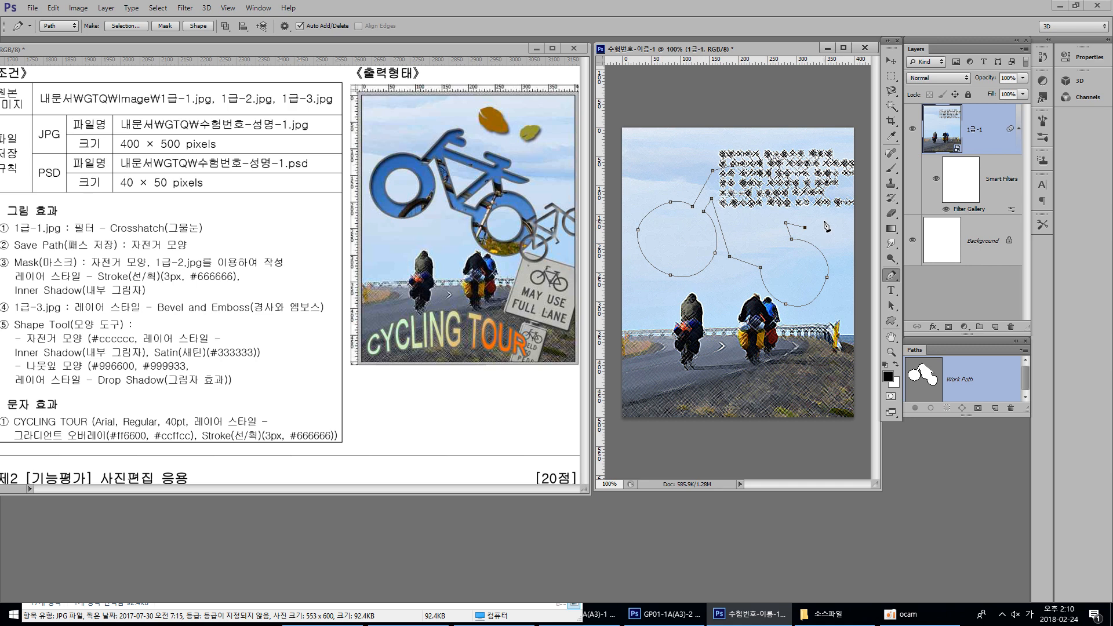
- Trace the saddle and the frame's upper edge to close the bicycle's outer outline at the handlebar
{"action": "left_click_drag", "start_coordinate": [823, 219], "coordinate": [829, 211]}
{"action": "left_click", "coordinate": [787, 208]}
{"action": "key", "text": "alt"}
{"action": "key", "text": "alt"}
{"action": "left_click", "coordinate": [718, 188]}
{"action": "left_click", "coordinate": [727, 166]}
- Draw the inner circles of both wheels and the two openings in the frame inside the bicycle outline
{"action": "left_click_drag", "start_coordinate": [655, 231], "coordinate": [677, 219]}
{"action": "mouse_move", "coordinate": [803, 255]}
{"action": "left_mouse_down"}
{"action": "mouse_move", "coordinate": [790, 251]}
{"action": "mouse_move", "coordinate": [770, 275]}
{"action": "mouse_move", "coordinate": [805, 301]}
{"action": "mouse_move", "coordinate": [816, 271]}
{"action": "mouse_move", "coordinate": [793, 250]}
{"action": "left_mouse_up"}
{"action": "left_click", "coordinate": [780, 243]}
{"action": "left_click_drag", "start_coordinate": [765, 259], "coordinate": [765, 266]}
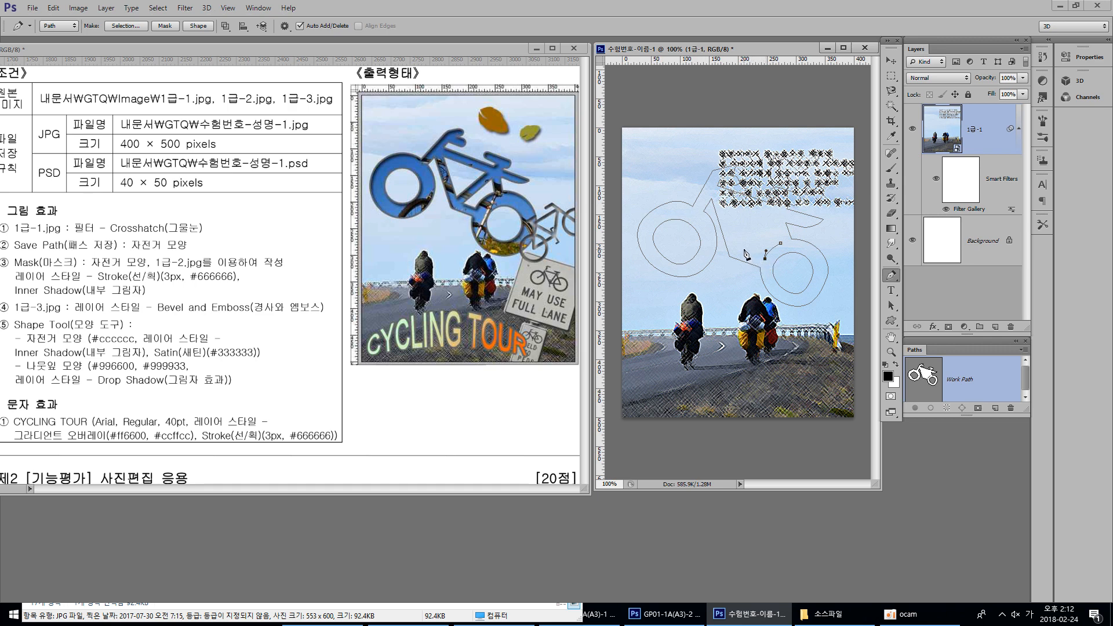
{"action": "left_click", "coordinate": [744, 251]}
{"action": "left_click", "coordinate": [772, 221]}
{"action": "left_click", "coordinate": [782, 244]}
{"action": "left_click", "coordinate": [762, 217]}
{"action": "left_click", "coordinate": [736, 242]}
{"action": "left_click", "coordinate": [721, 200]}
{"action": "left_click", "coordinate": [763, 216]}
- Save the bicycle work path under the name 자건거 모양 and make the Paths panel taller
{"action": "mouse_move", "coordinate": [966, 417]}
{"action": "left_mouse_down"}
{"action": "mouse_move", "coordinate": [966, 455]}
{"action": "mouse_move", "coordinate": [966, 427]}
{"action": "left_mouse_up"}
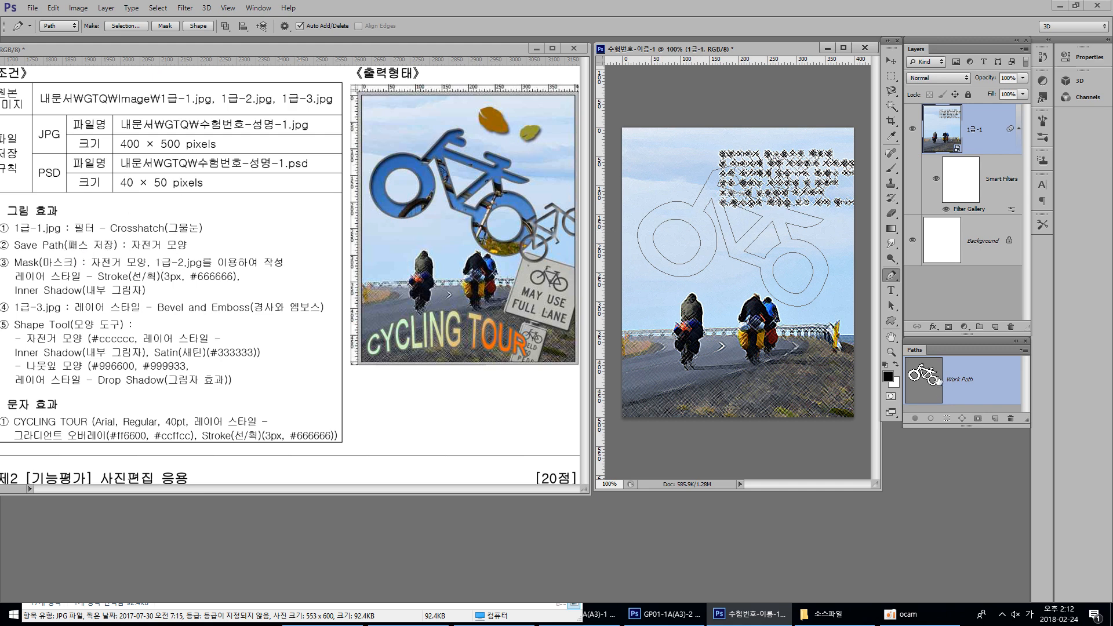
{"action": "left_click", "coordinate": [1024, 350]}
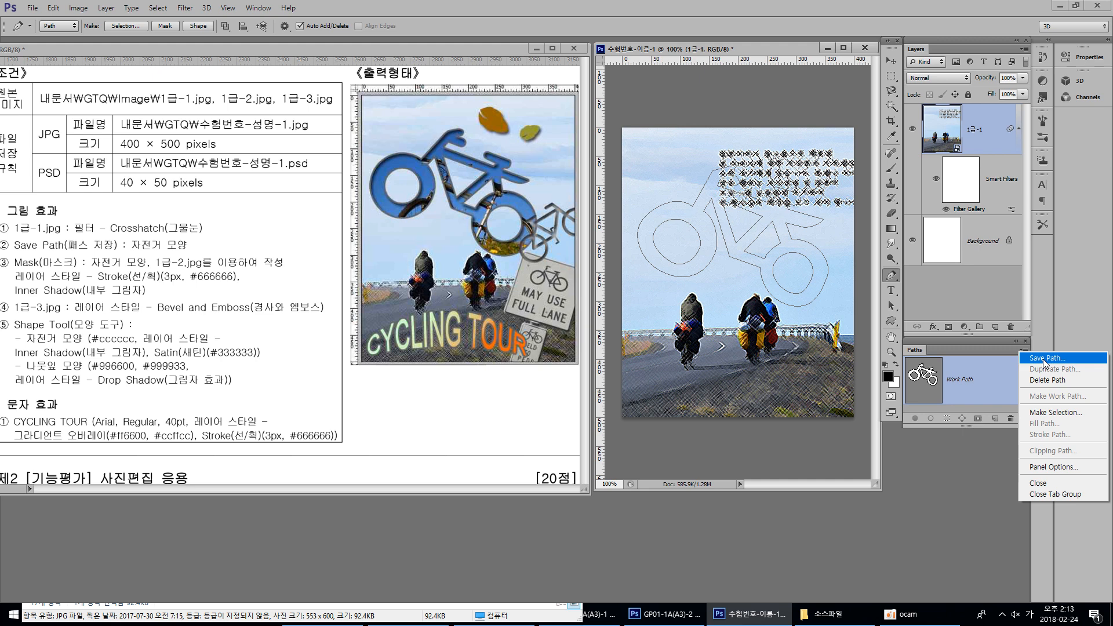
{"action": "left_click", "coordinate": [1044, 358]}
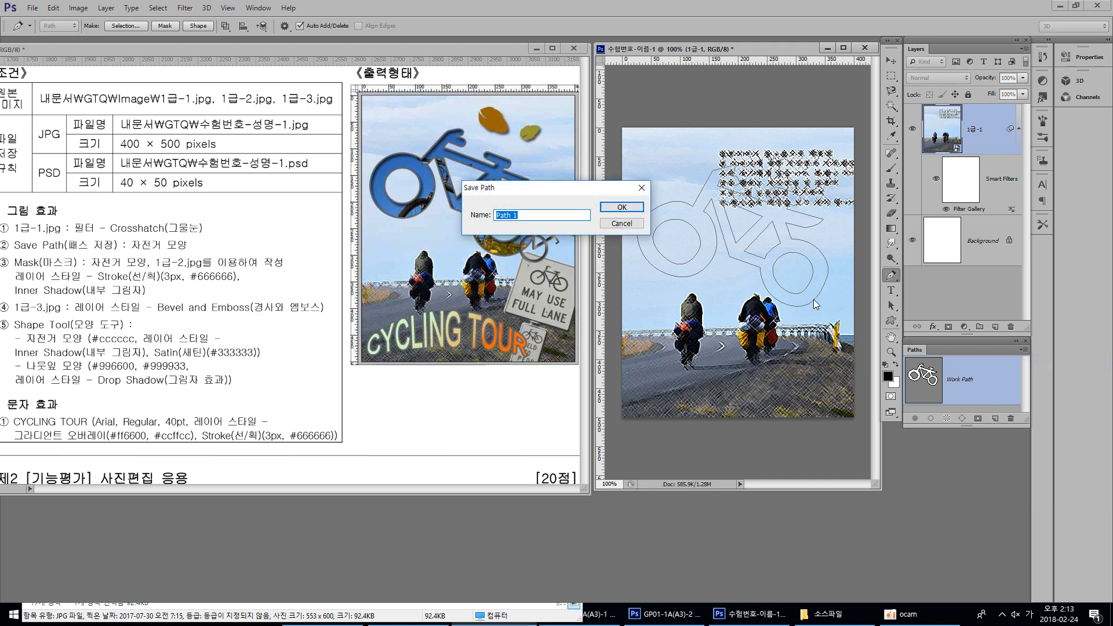
{"action": "type", "text": "wk"}
{"action": "type", "text": "자건거 "}
{"action": "type", "text": "모양"}
{"action": "left_click", "coordinate": [620, 211]}
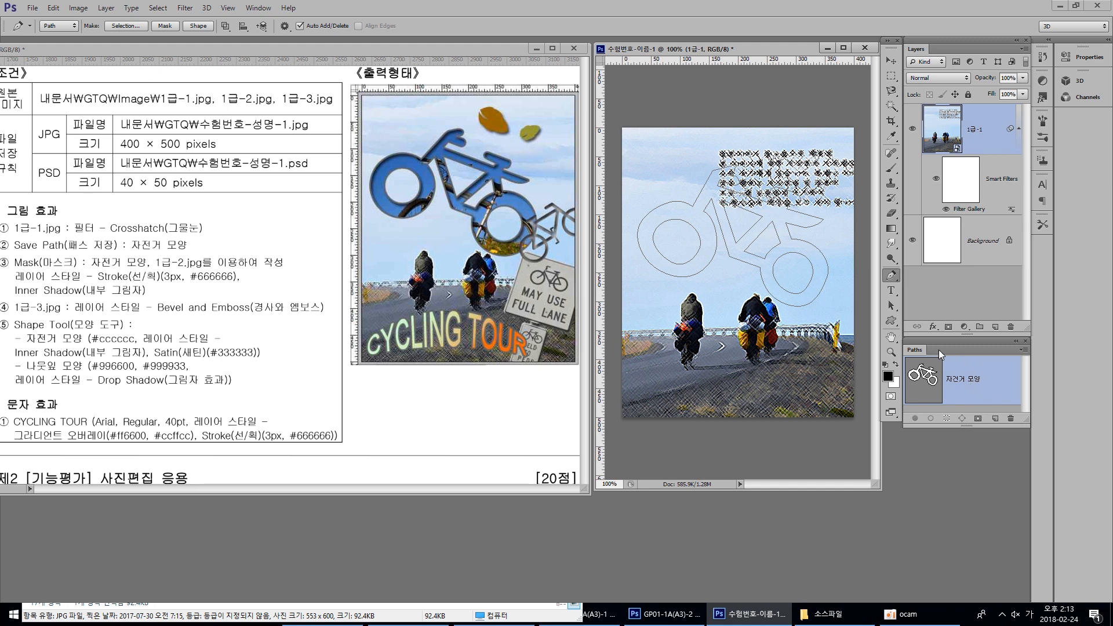
{"action": "left_click_drag", "start_coordinate": [966, 426], "coordinate": [967, 448]}
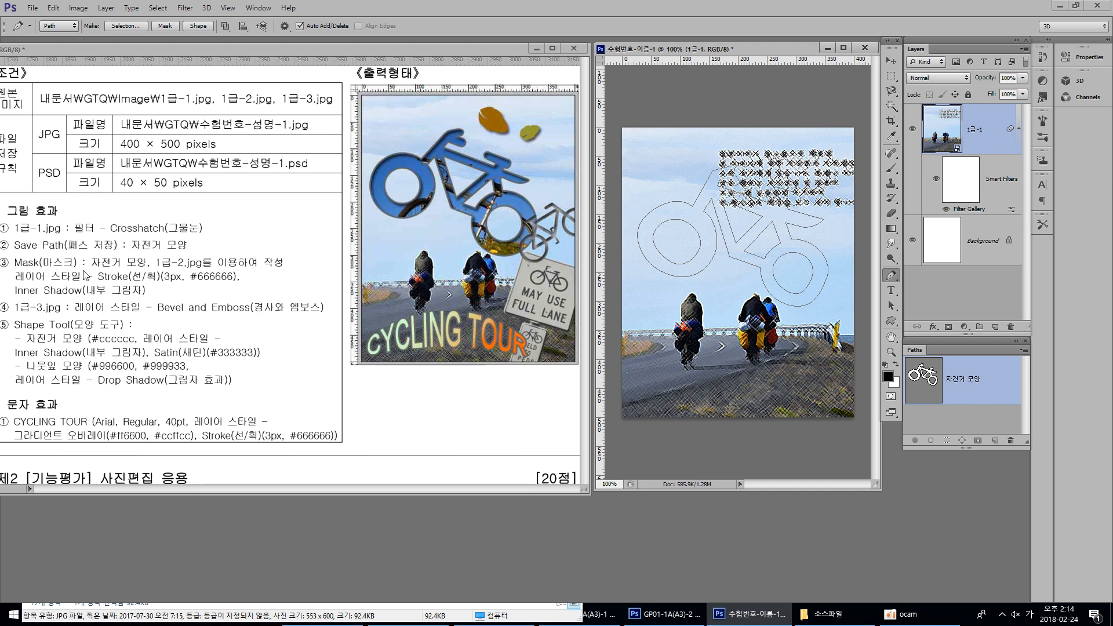
- Place 1급-2.jpg from the 소스파일 folder, move it up over the bicycle path to X 207, Y 192.5 px, and commit it
{"action": "left_click", "coordinate": [837, 620]}
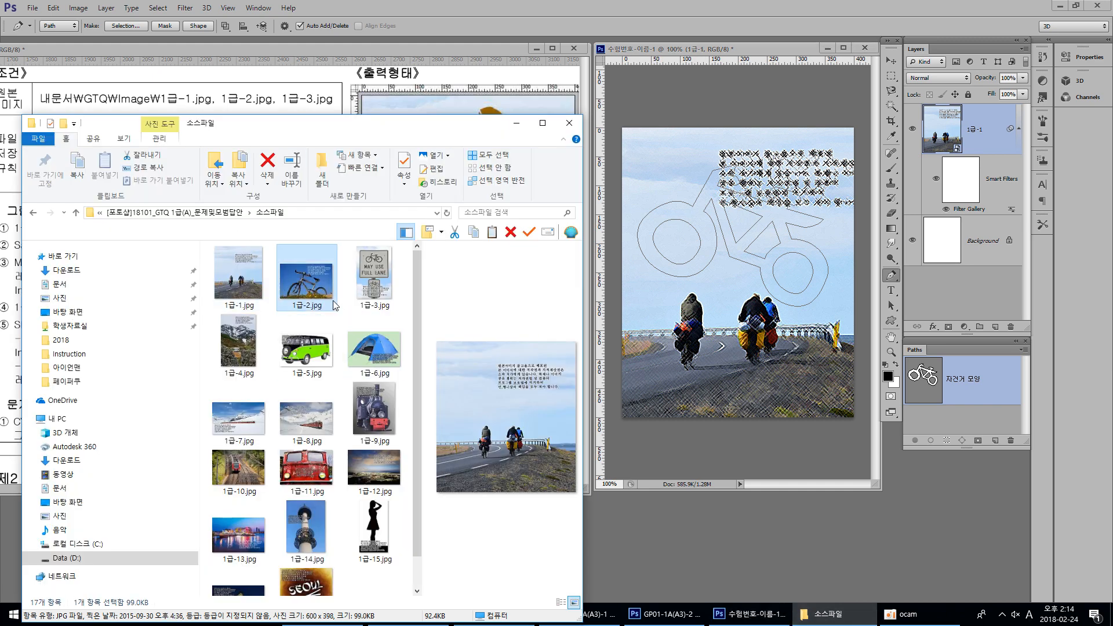
{"action": "left_click", "coordinate": [306, 297]}
{"action": "left_click_drag", "start_coordinate": [307, 297], "coordinate": [741, 268]}
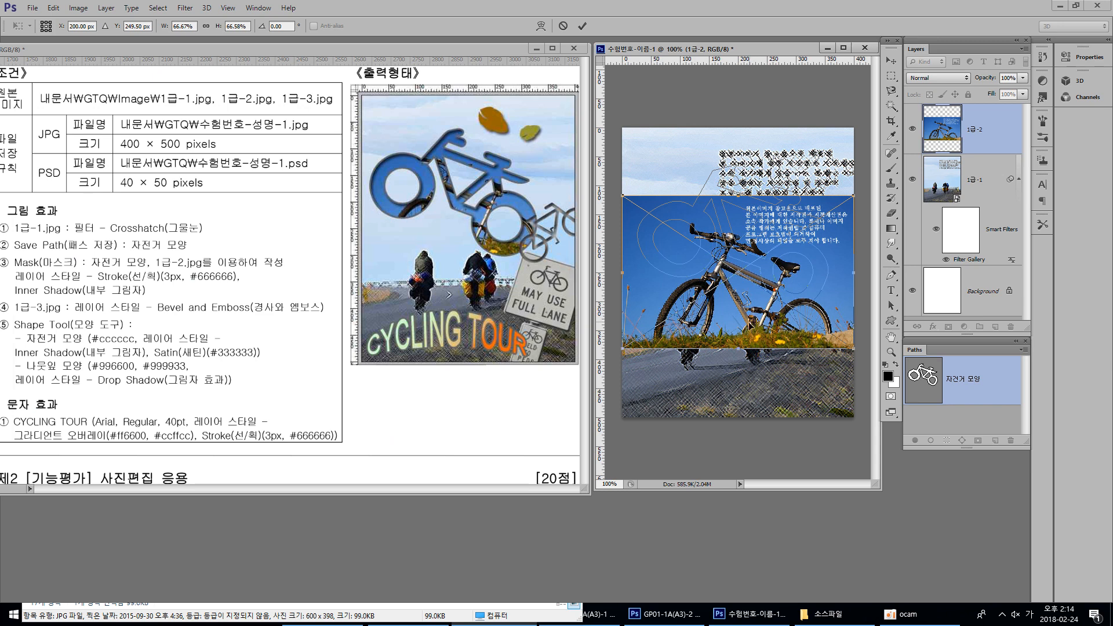
{"action": "left_click_drag", "start_coordinate": [748, 329], "coordinate": [753, 297]}
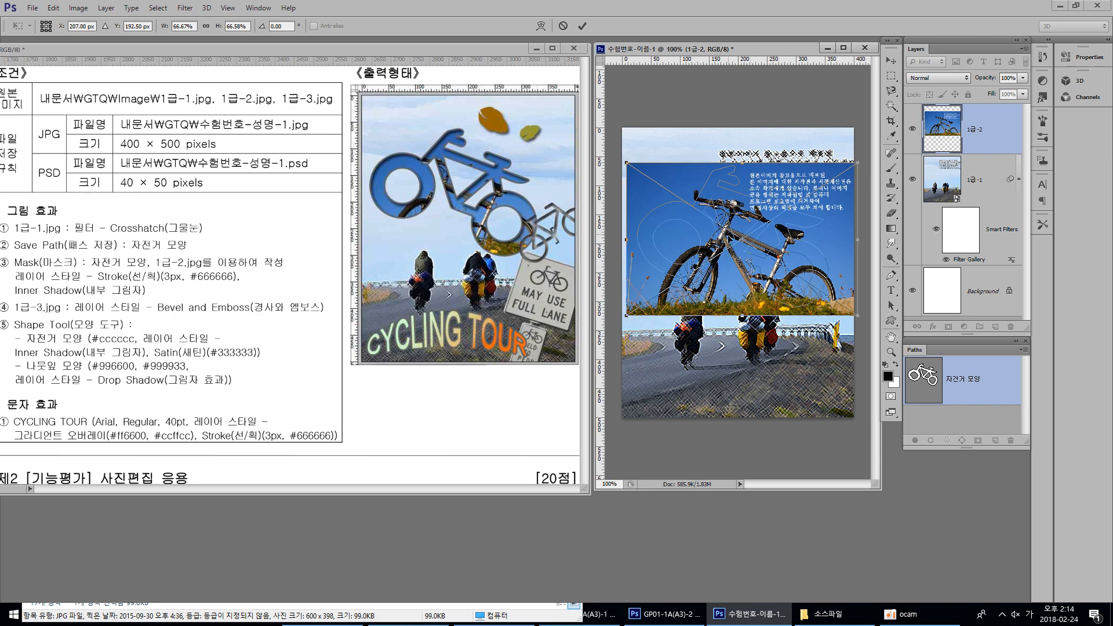
{"action": "key", "text": "Return"}
{"action": "key", "text": "p"}
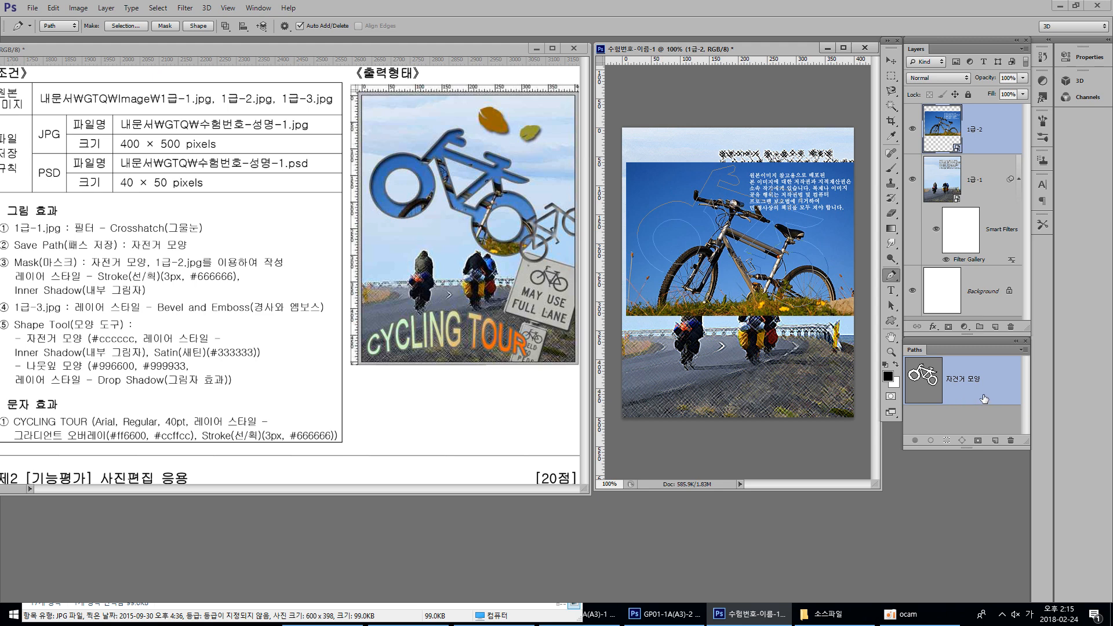
- Reselect the saved 자건거 모양 path and use it as a vector mask on the 1급-2 layer
{"action": "left_click", "coordinate": [970, 422]}
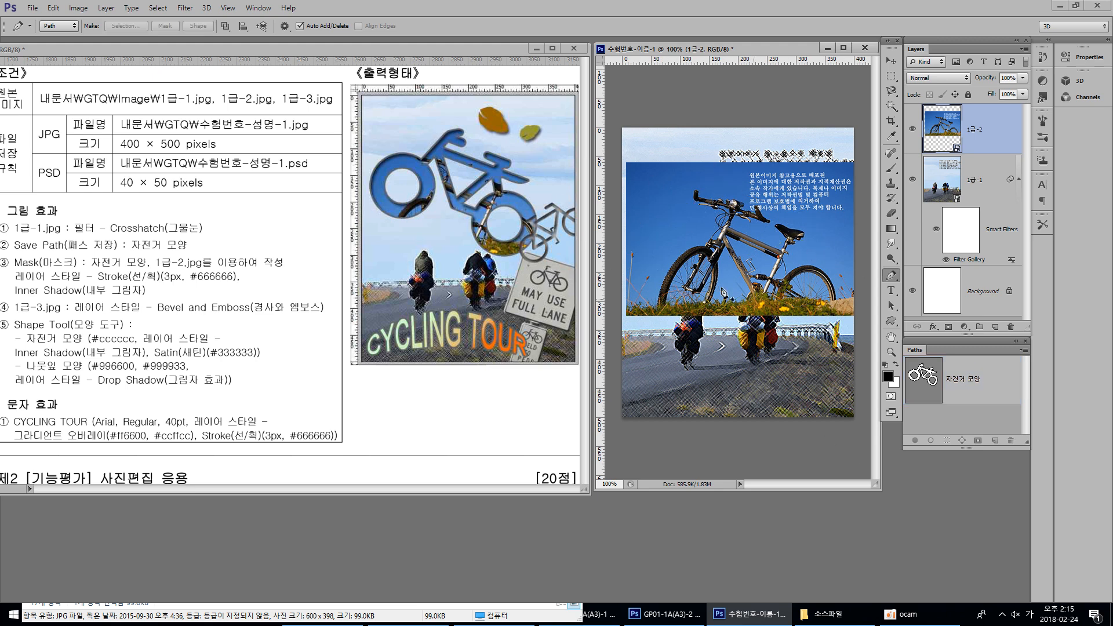
{"action": "left_click", "coordinate": [980, 391]}
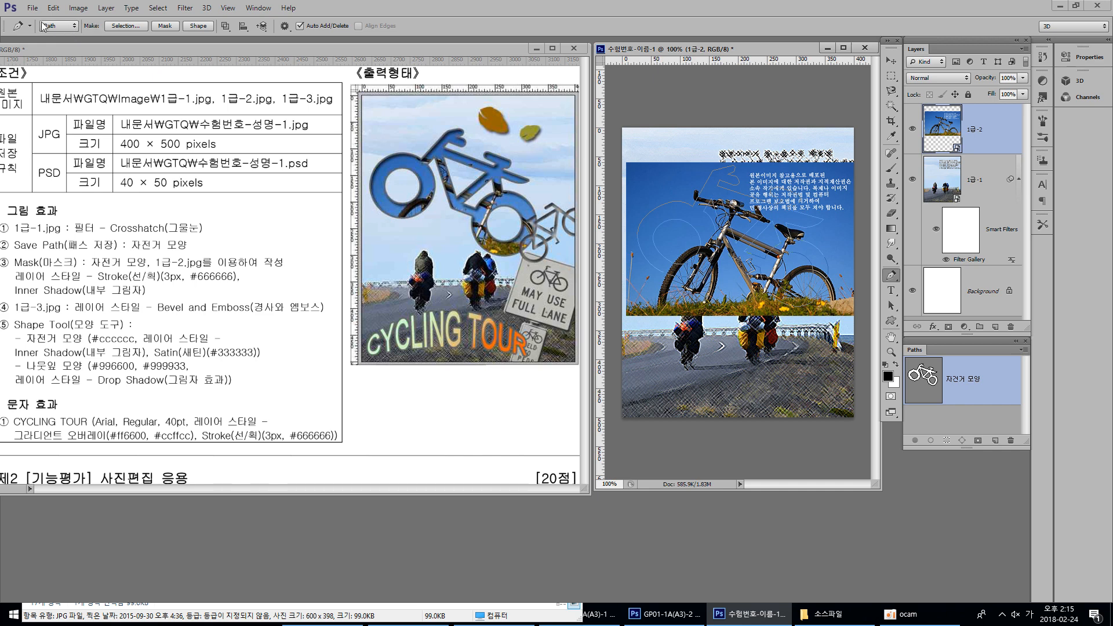
{"action": "left_click", "coordinate": [165, 27]}
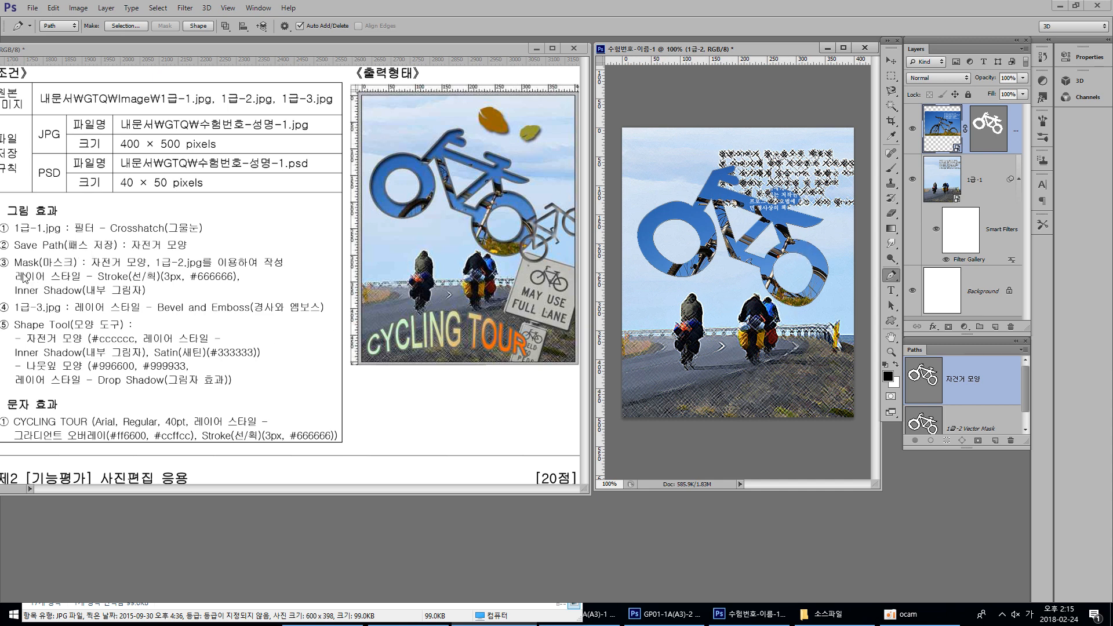
- Give the masked 1급-2 layer a 3 px outside stroke in #666666 and an inner shadow
{"action": "right_click", "coordinate": [943, 124]}
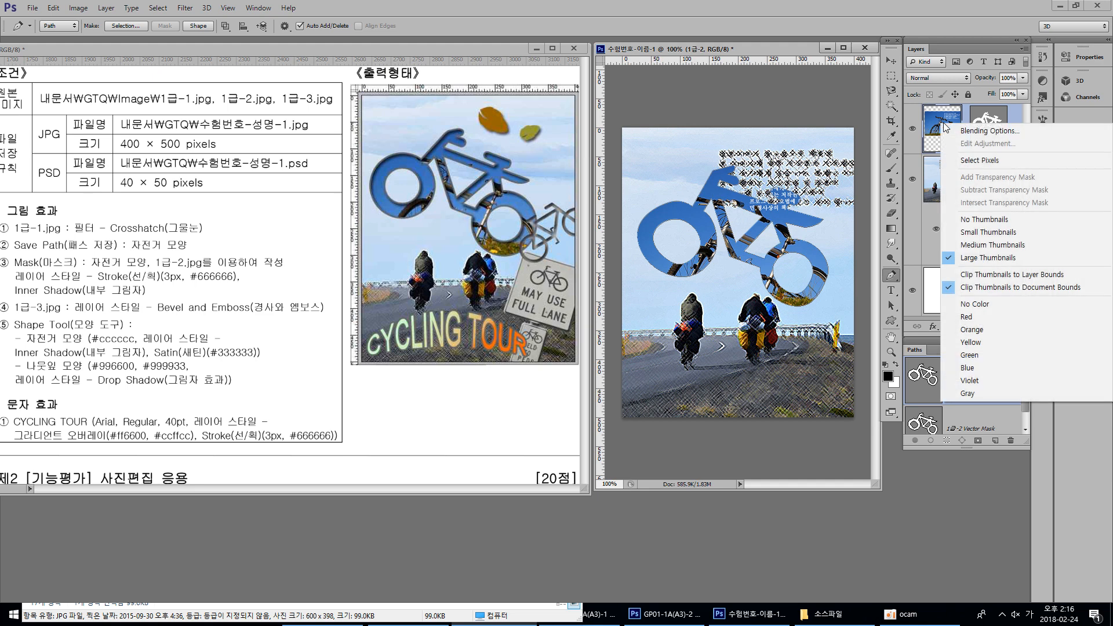
{"action": "left_click", "coordinate": [1001, 134]}
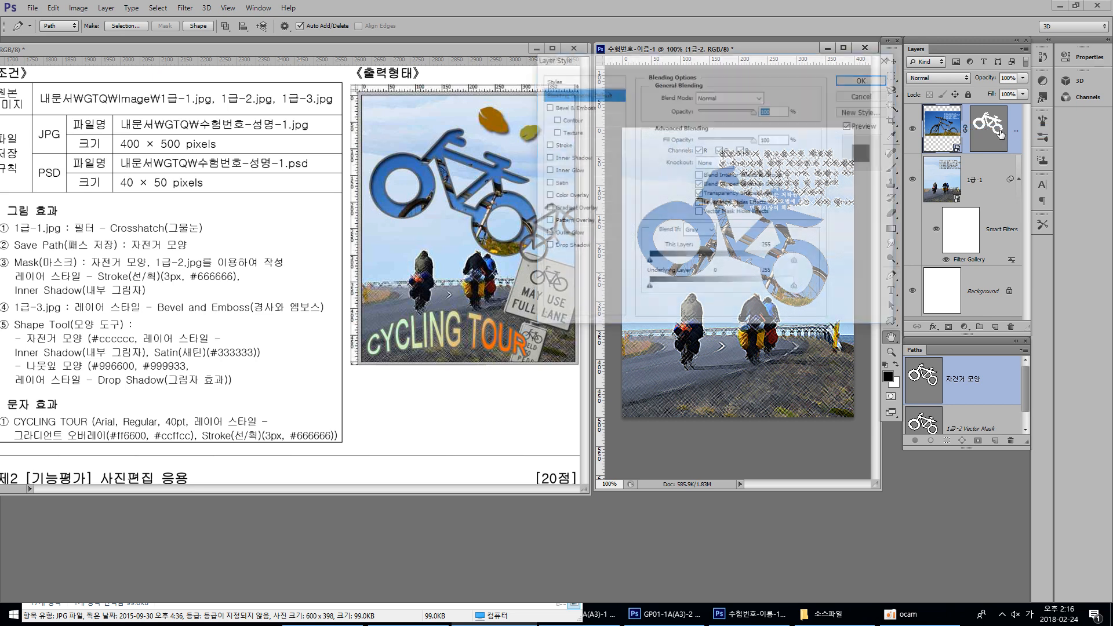
{"action": "left_click_drag", "start_coordinate": [786, 63], "coordinate": [495, 285]}
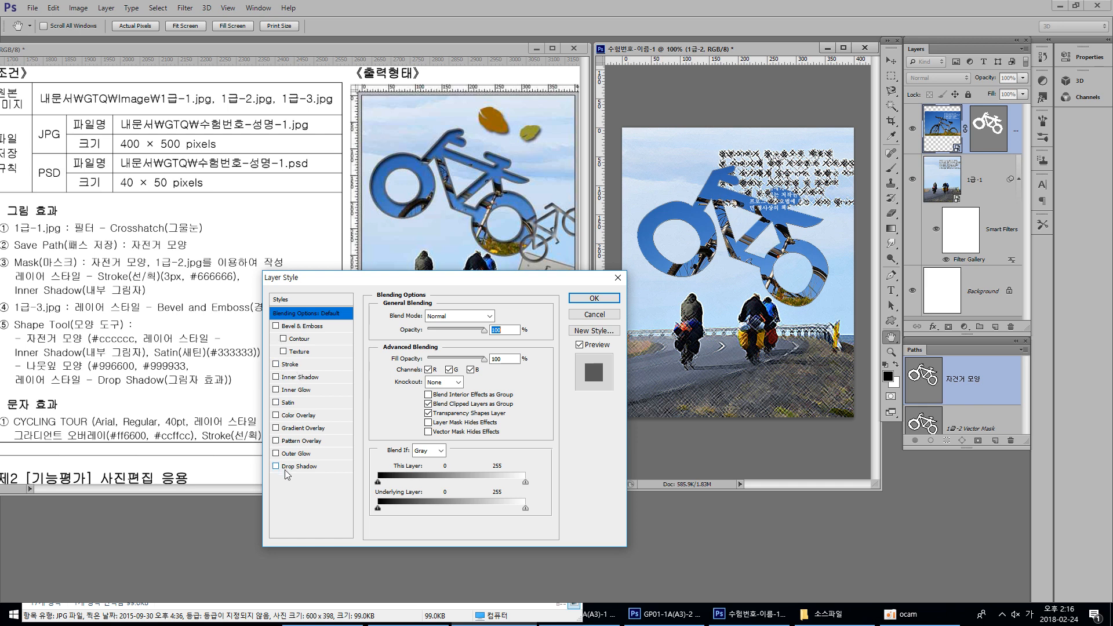
{"action": "left_click", "coordinate": [290, 364]}
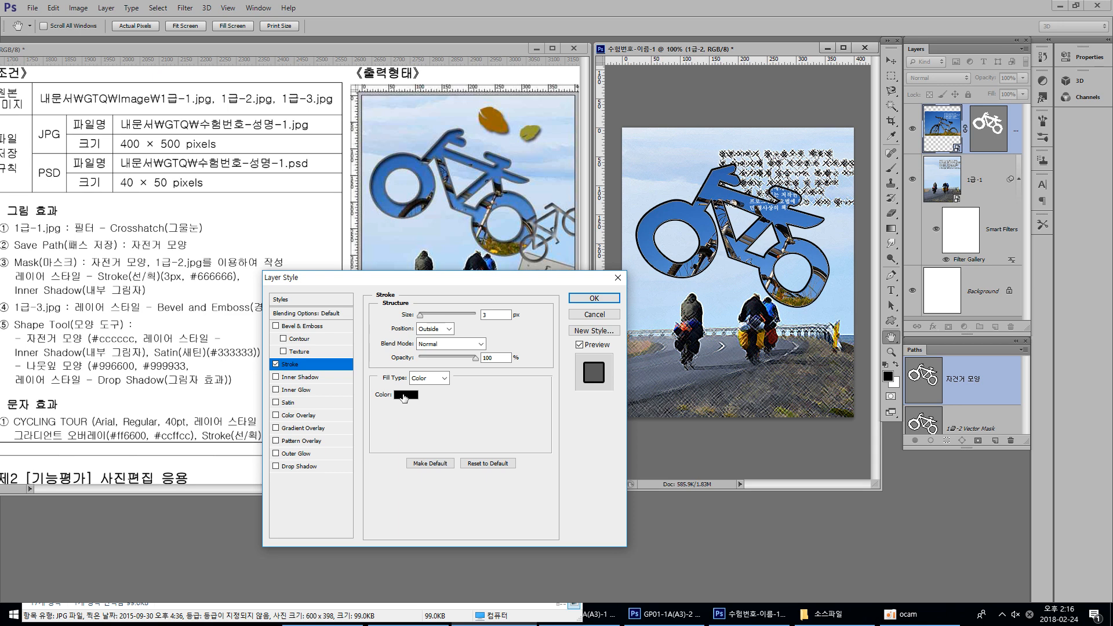
{"action": "left_click", "coordinate": [405, 396]}
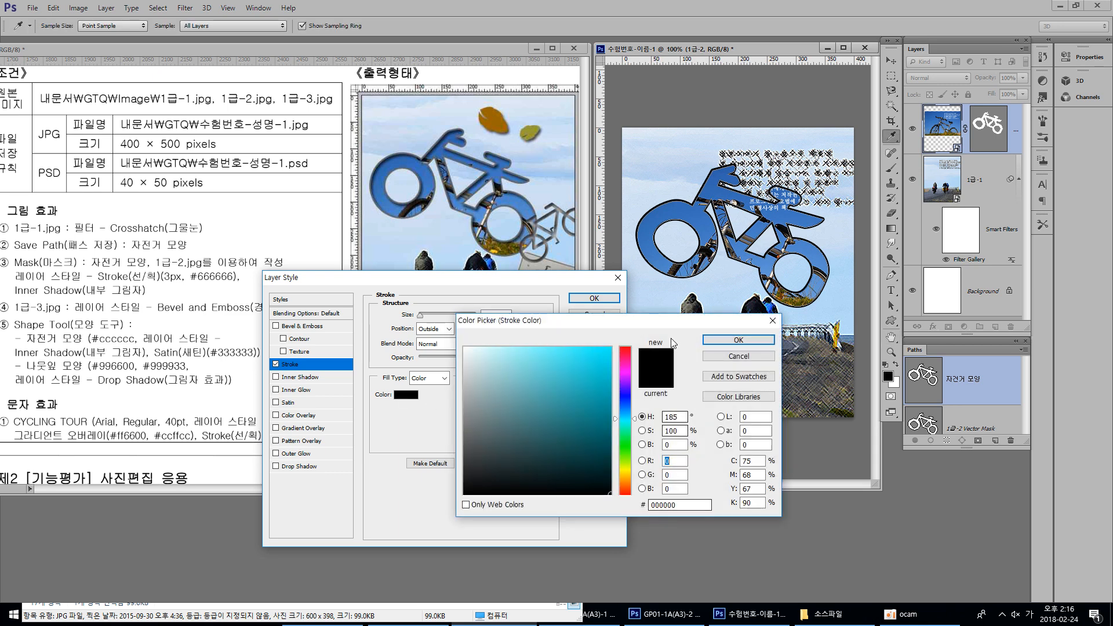
{"action": "left_click_drag", "start_coordinate": [642, 324], "coordinate": [580, 108]}
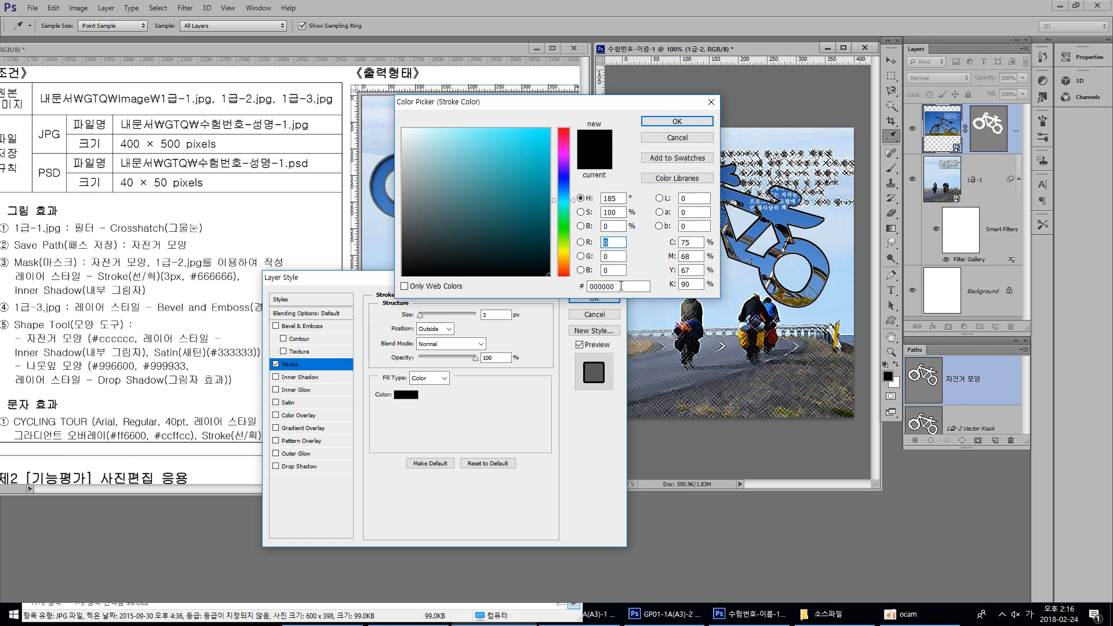
{"action": "left_click", "coordinate": [621, 286]}
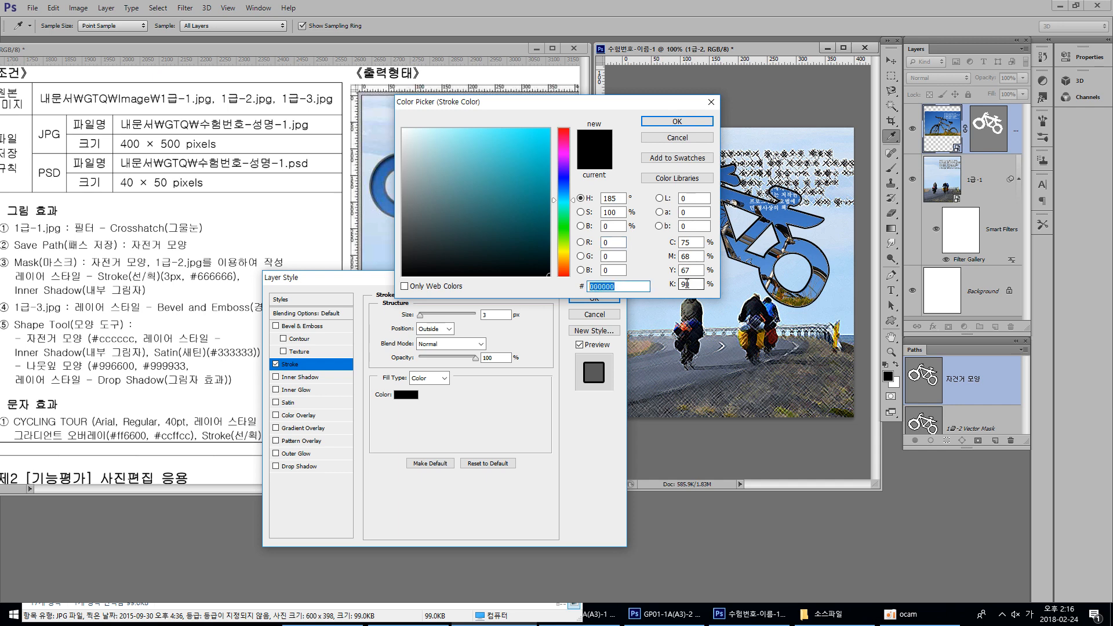
{"action": "type", "text": "666666"}
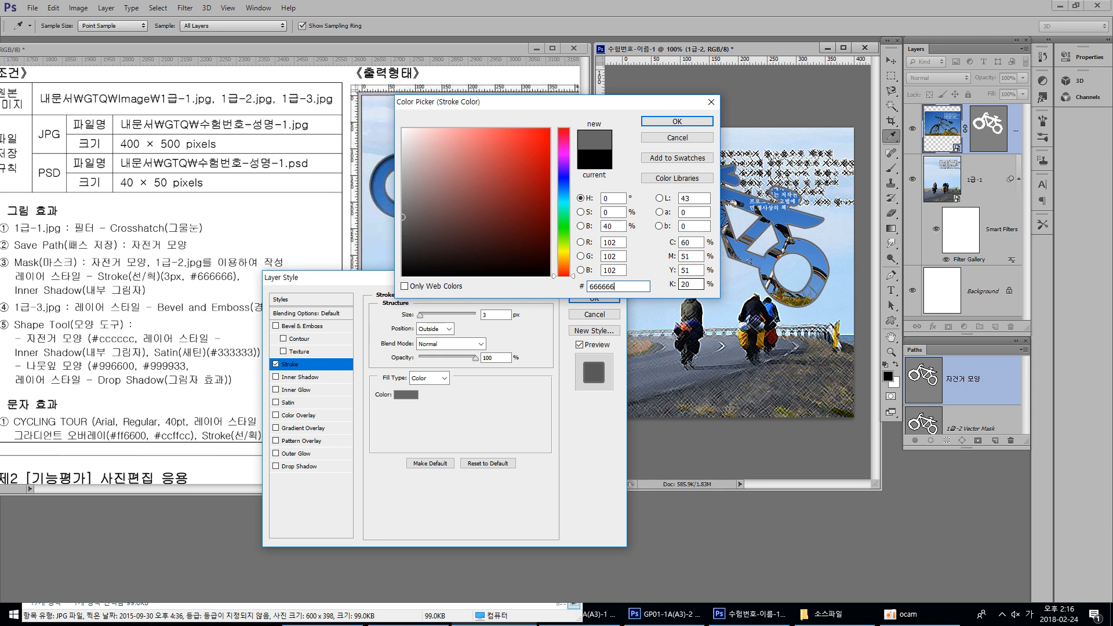
{"action": "key", "text": "Return"}
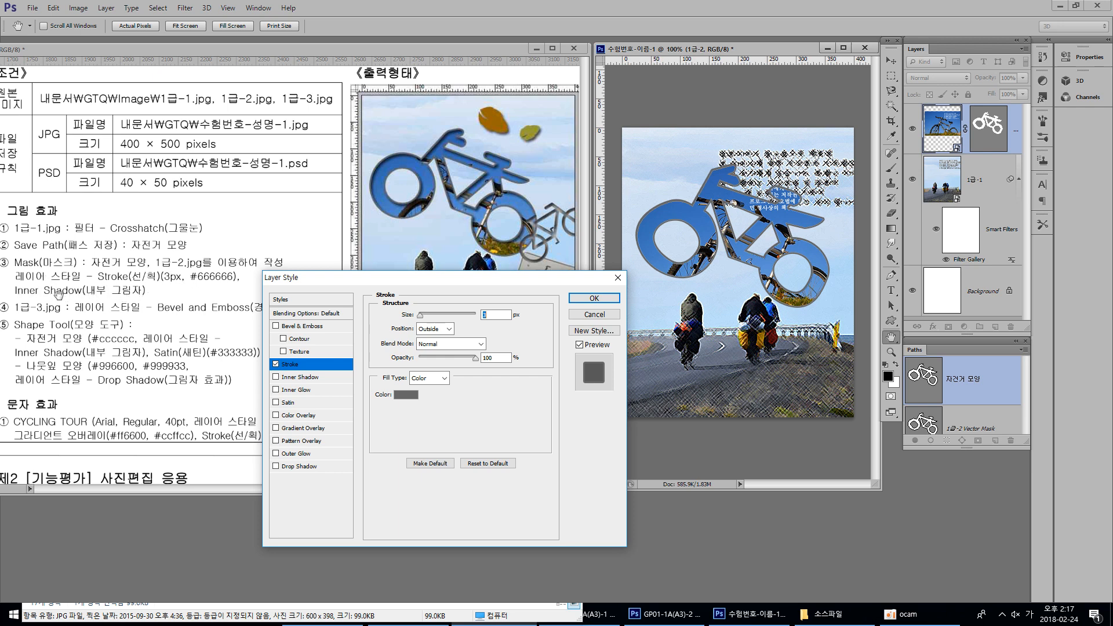
{"action": "left_click", "coordinate": [307, 377]}
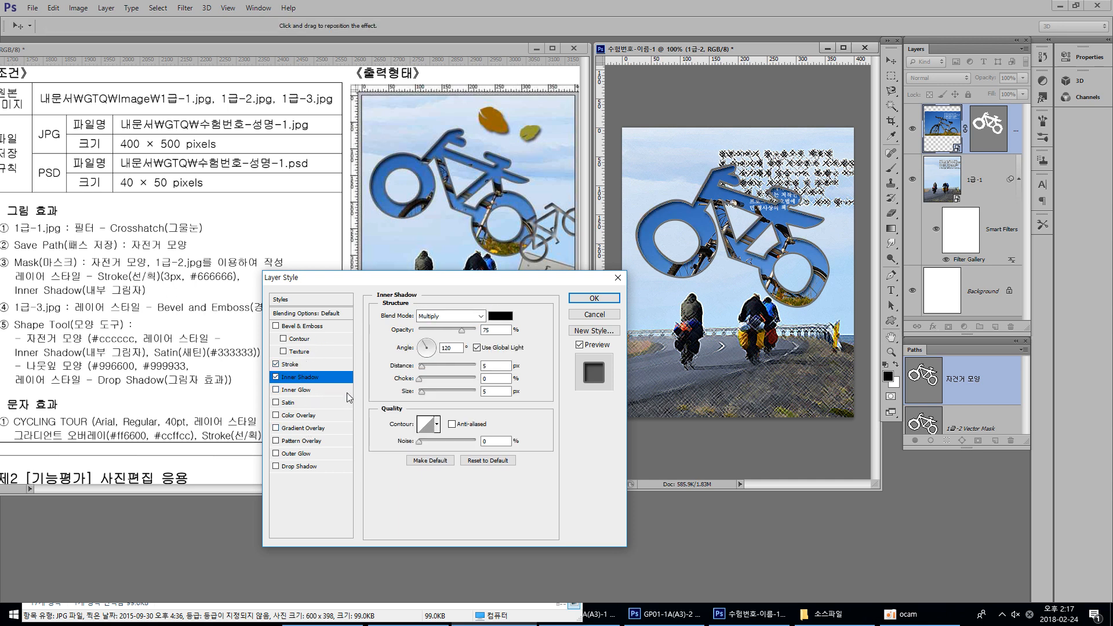
{"action": "left_click", "coordinate": [594, 298]}
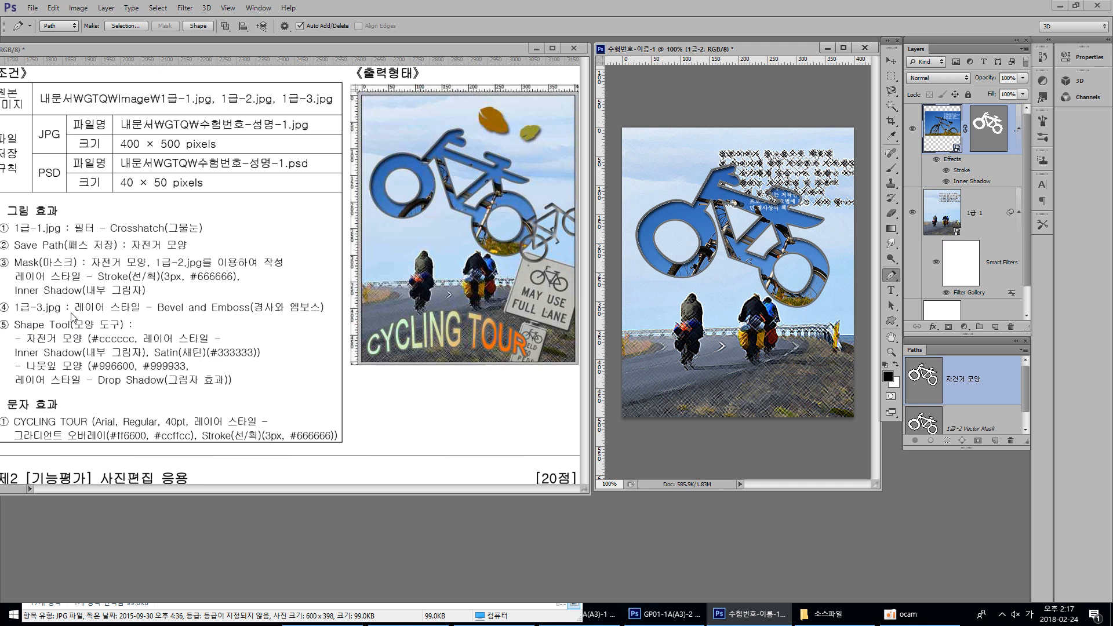
- Place 1급-3.jpg from the 소스파일 folder into the composition, commit it, and deselect the saved bicycle path
{"action": "left_click", "coordinate": [835, 614]}
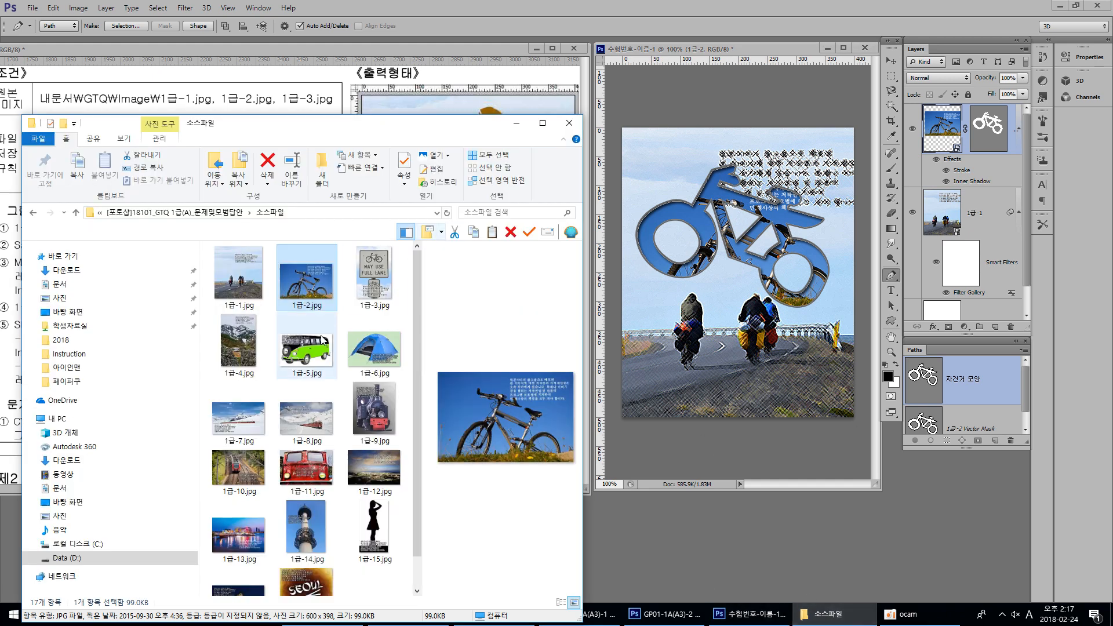
{"action": "left_click_drag", "start_coordinate": [376, 282], "coordinate": [722, 284]}
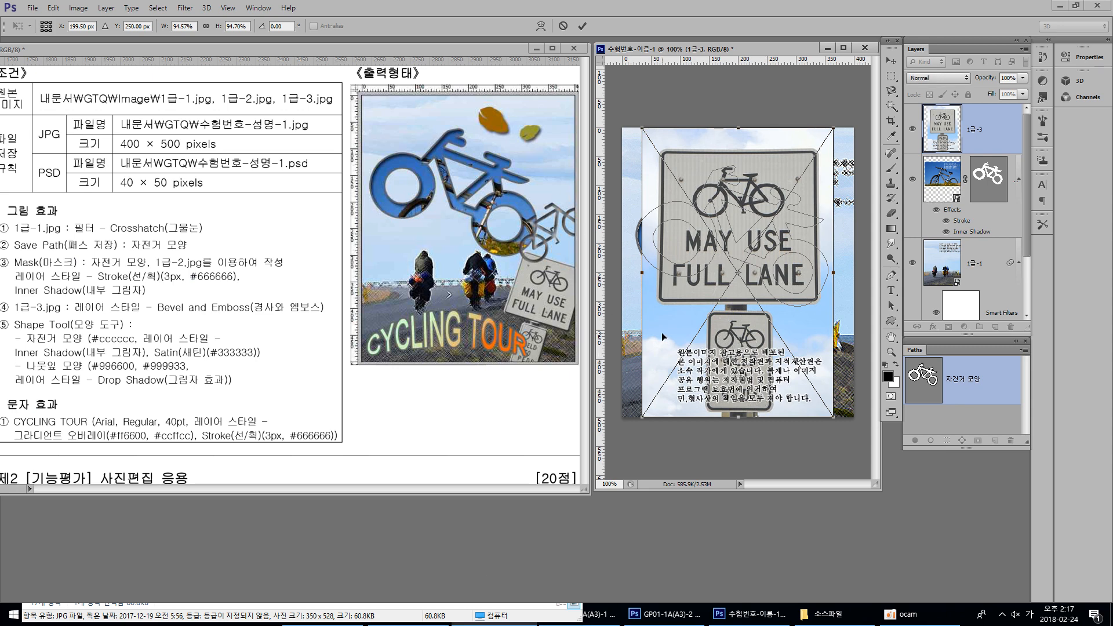
{"action": "key", "text": "Return"}
{"action": "key", "text": "p"}
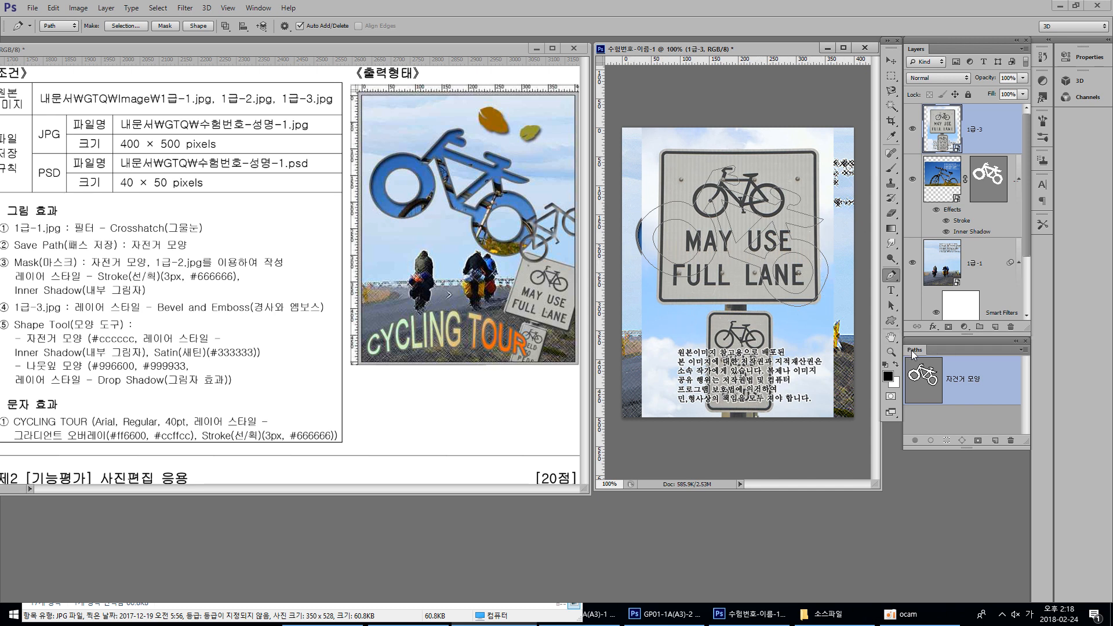
{"action": "left_click", "coordinate": [981, 419]}
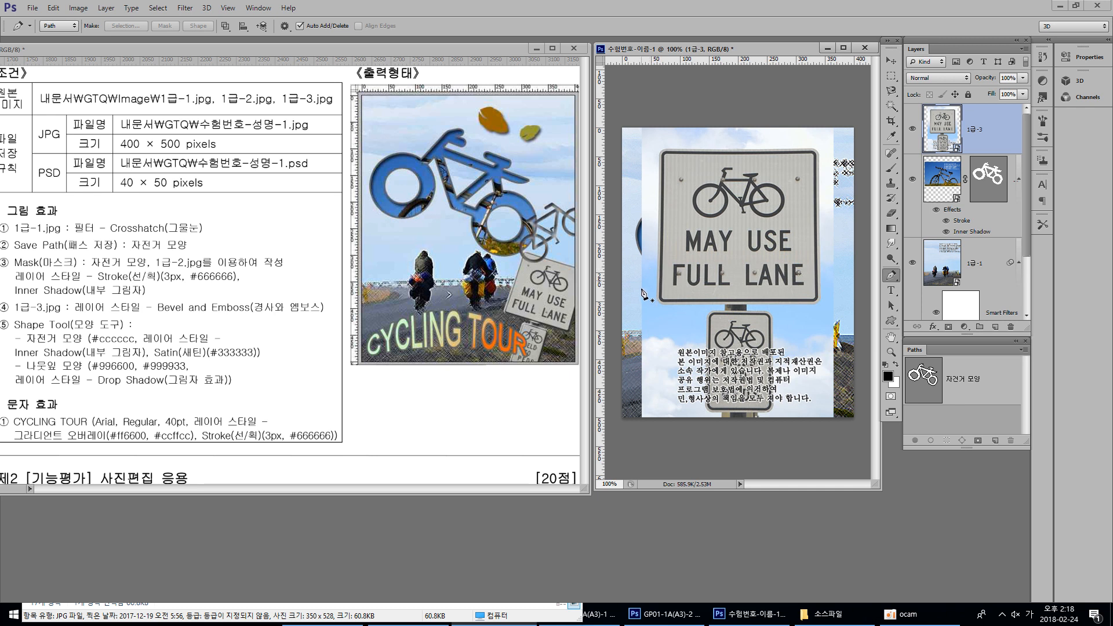
- Outline both road signs with the Magnetic Lasso, copy them to a new layer, and hide the 1급-3 layer
{"action": "left_click", "coordinate": [893, 91]}
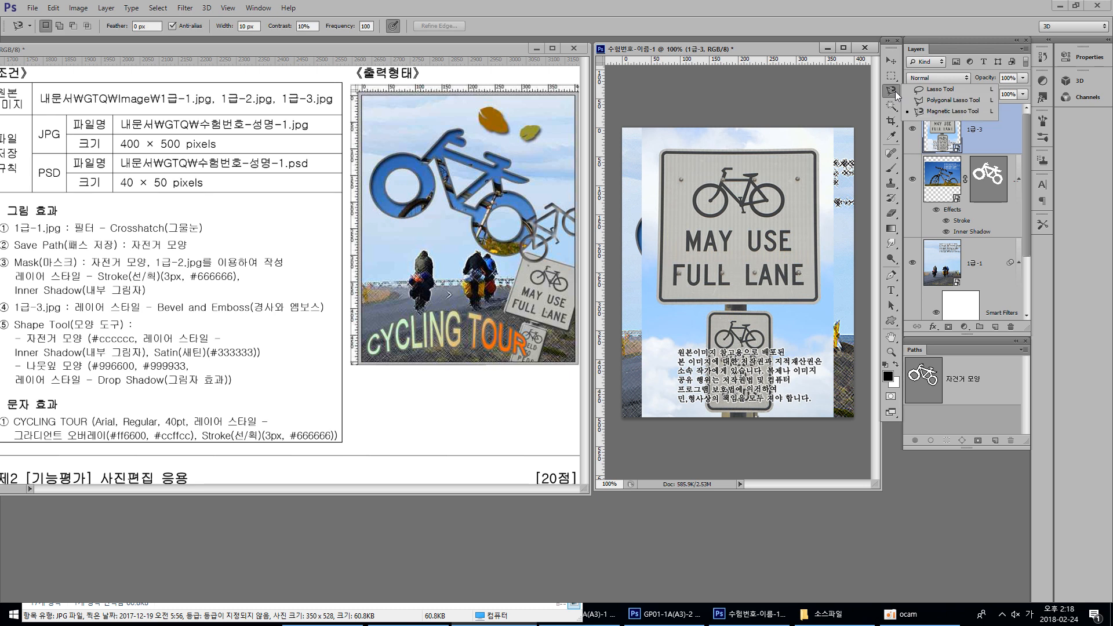
{"action": "left_click", "coordinate": [759, 416]}
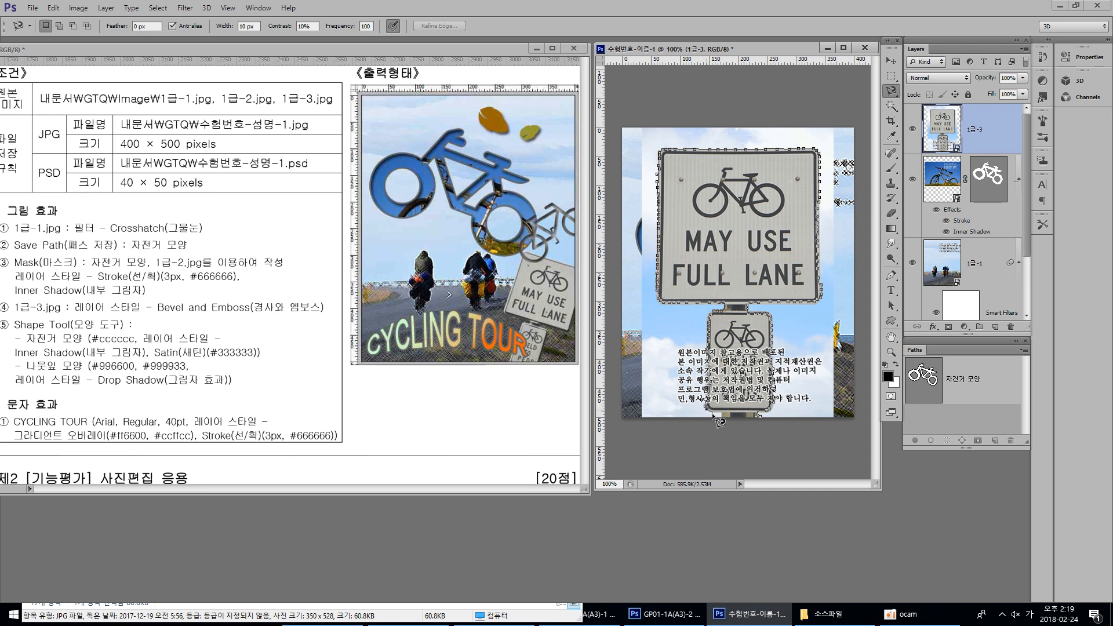
{"action": "double_click", "coordinate": [767, 426]}
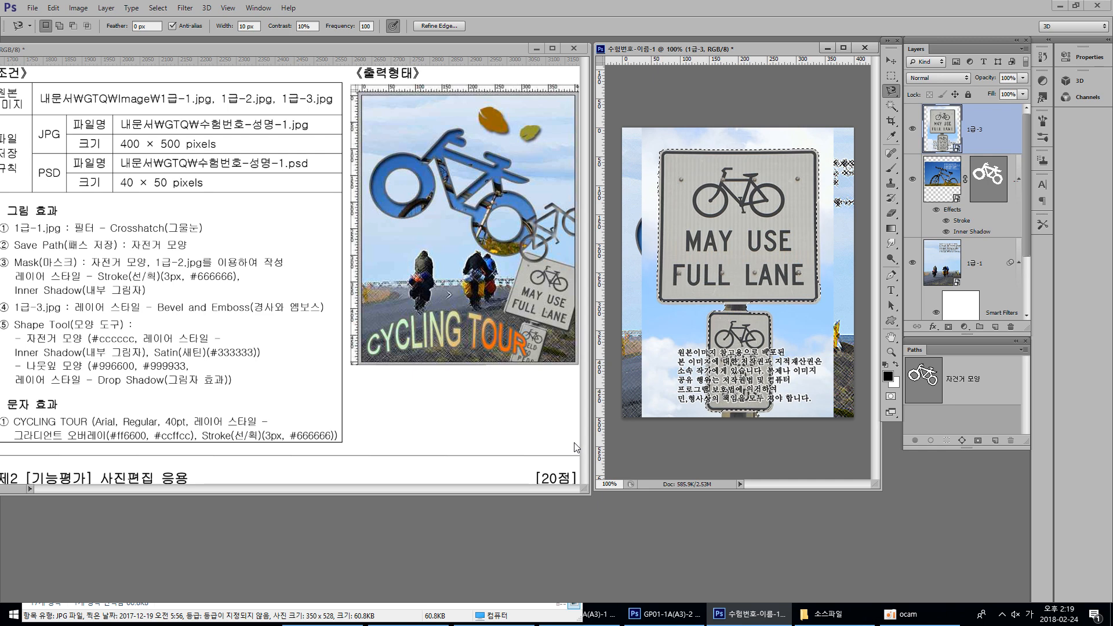
{"action": "right_click", "coordinate": [728, 237]}
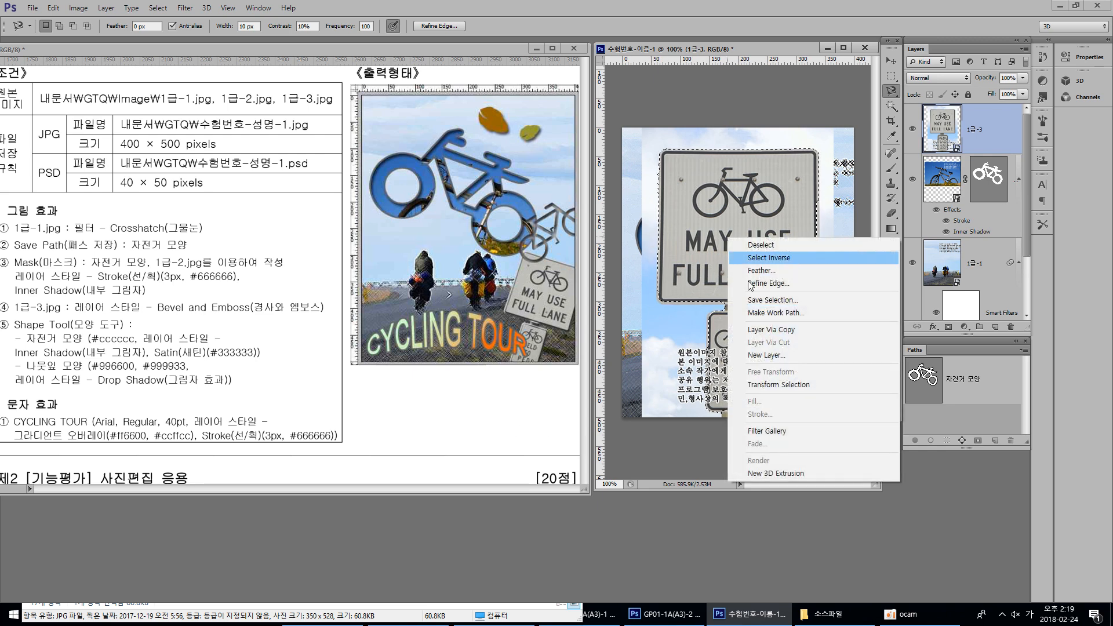
{"action": "left_click", "coordinate": [791, 335]}
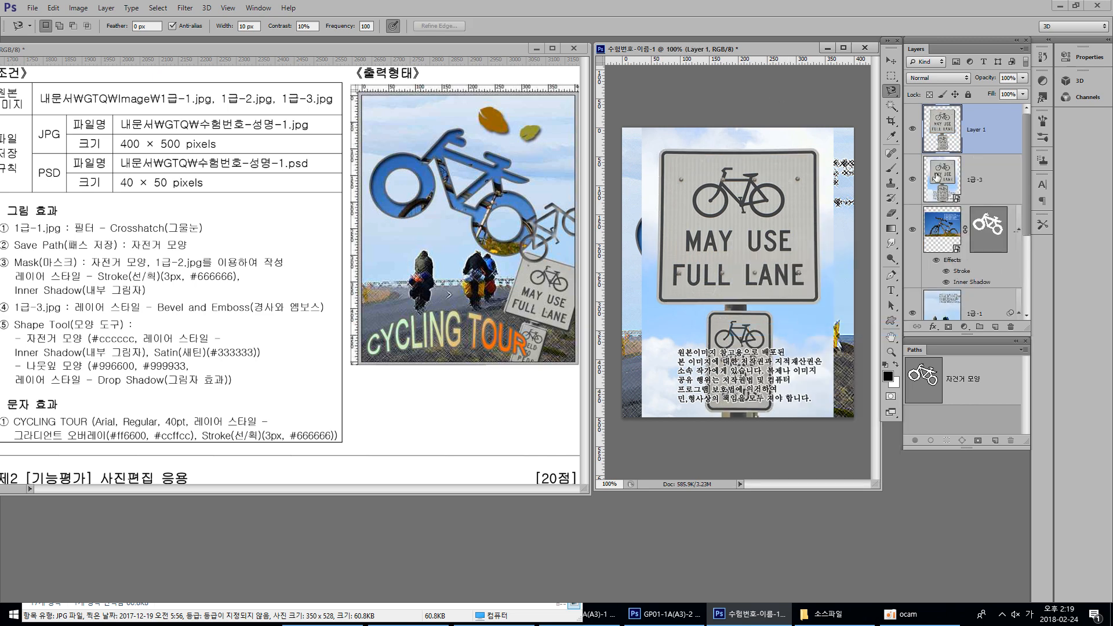
{"action": "left_click", "coordinate": [972, 177]}
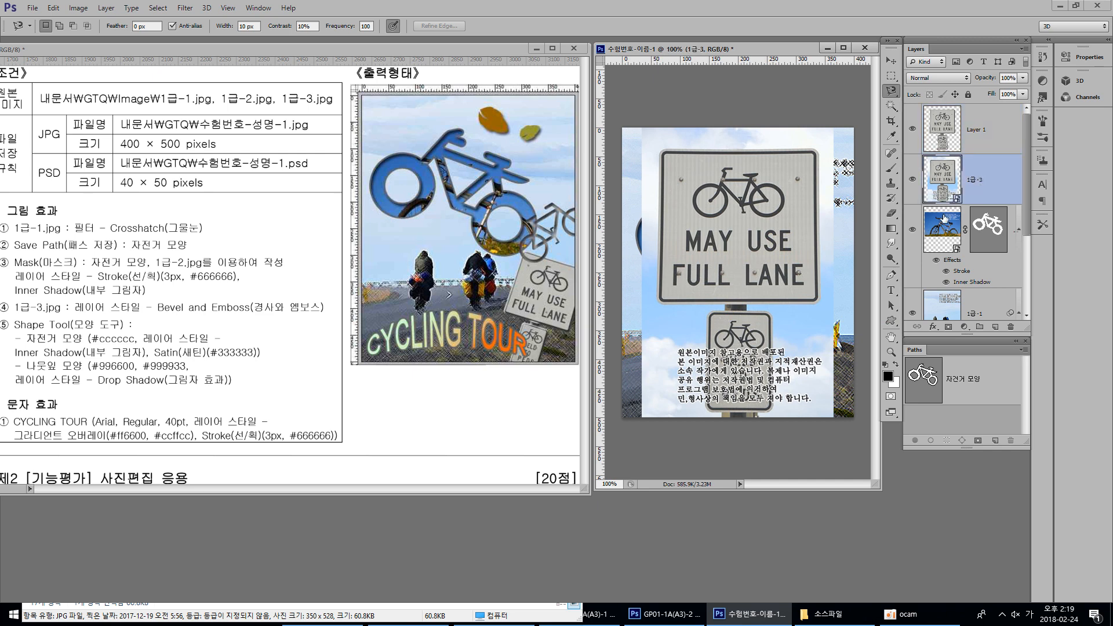
{"action": "left_click", "coordinate": [913, 179]}
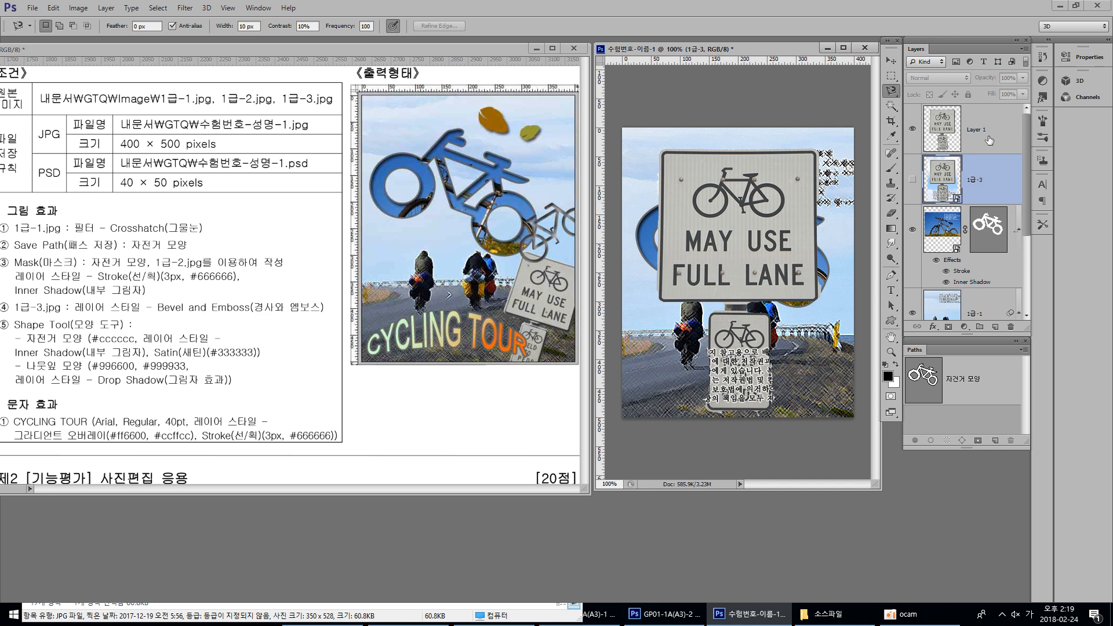
- Free-transform the copied signs on Layer 1 to about 43% size, rotated about 19.4°, in the lower-right corner near X 339, Y 425 px
{"action": "left_click", "coordinate": [967, 136]}
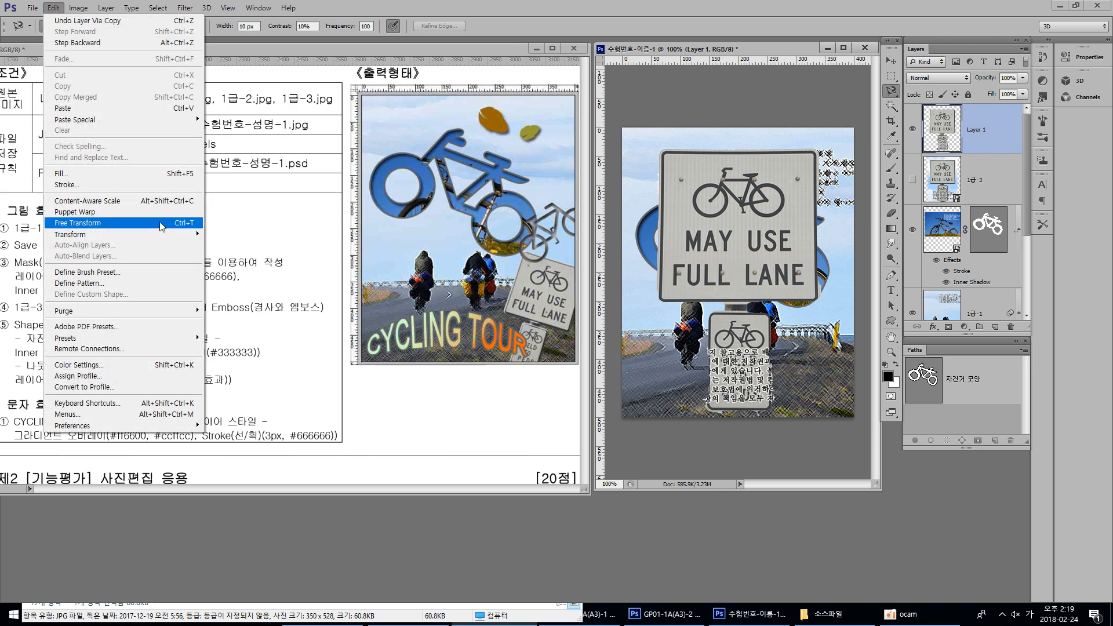
{"action": "left_click", "coordinate": [182, 221]}
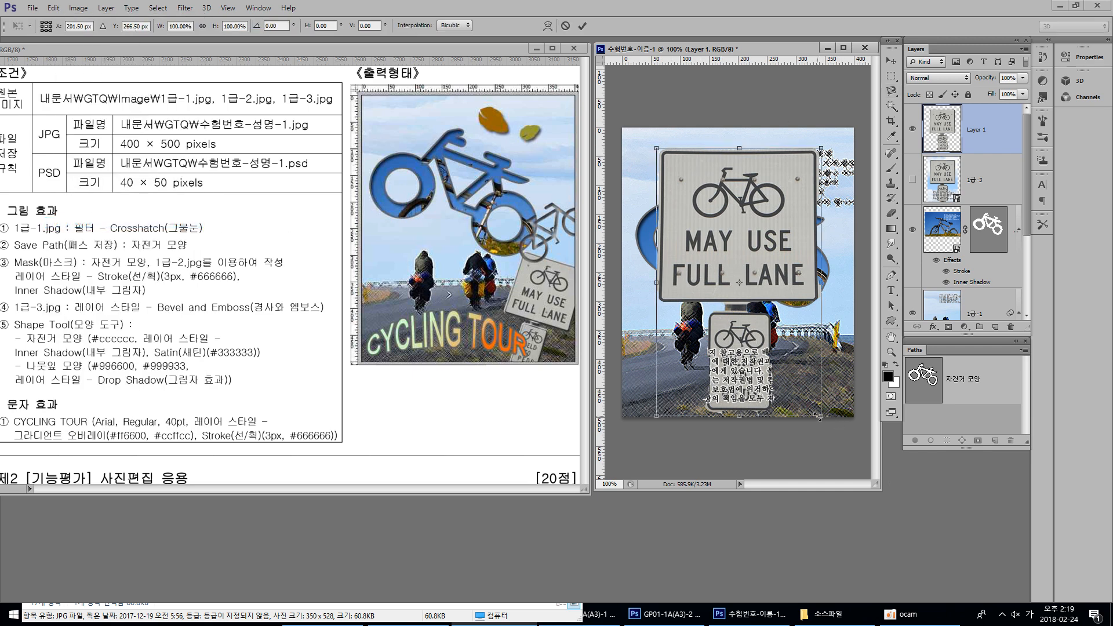
{"action": "left_click_drag", "start_coordinate": [820, 416], "coordinate": [732, 277]}
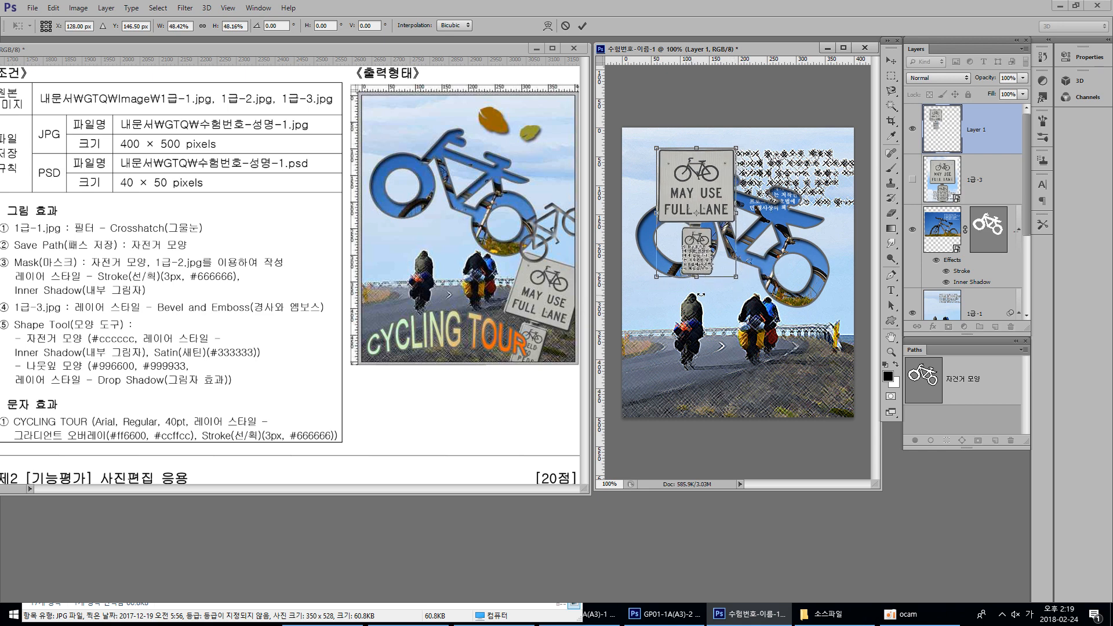
{"action": "left_click_drag", "start_coordinate": [716, 208], "coordinate": [786, 305]}
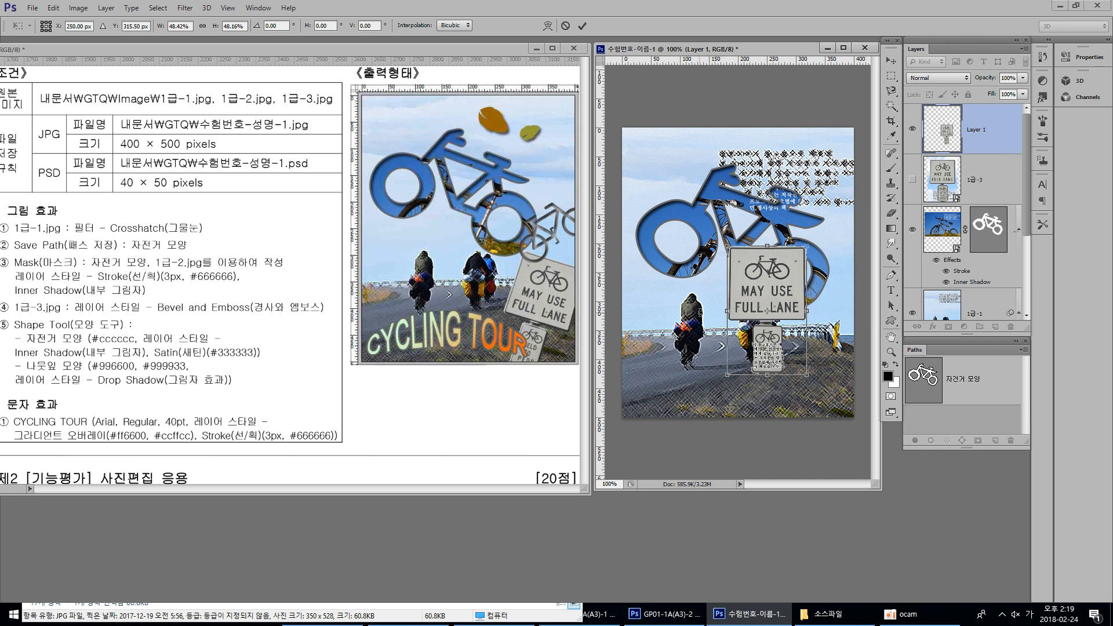
{"action": "left_click_drag", "start_coordinate": [705, 280], "coordinate": [724, 255]}
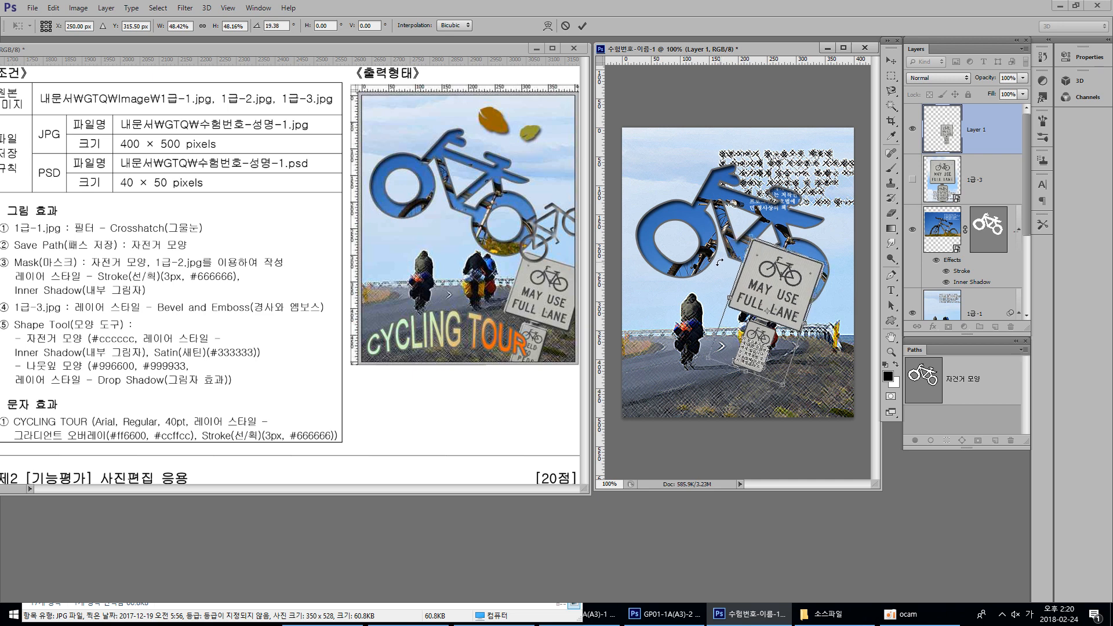
{"action": "left_click_drag", "start_coordinate": [788, 299], "coordinate": [831, 350]}
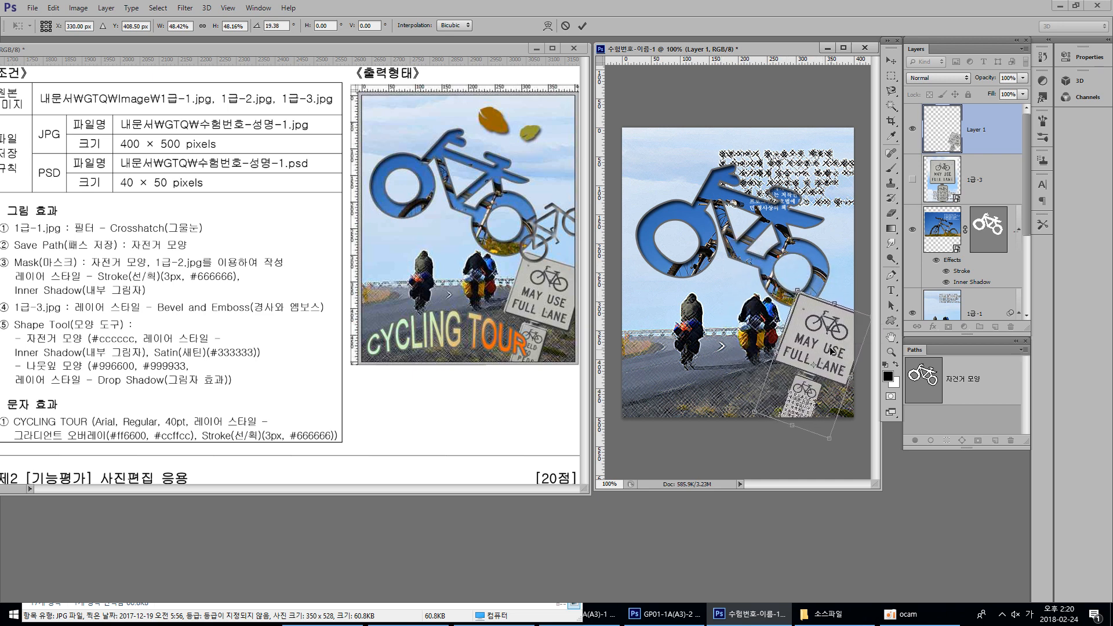
{"action": "left_click_drag", "start_coordinate": [796, 290], "coordinate": [805, 305]}
{"action": "left_click_drag", "start_coordinate": [840, 351], "coordinate": [843, 358]}
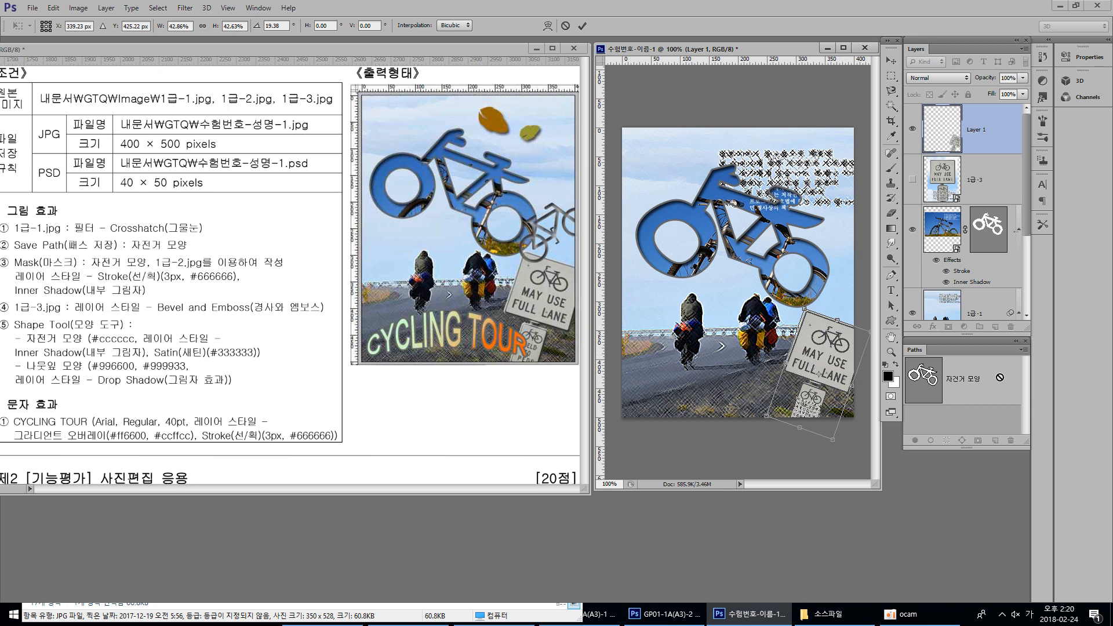
{"action": "key", "text": "Return"}
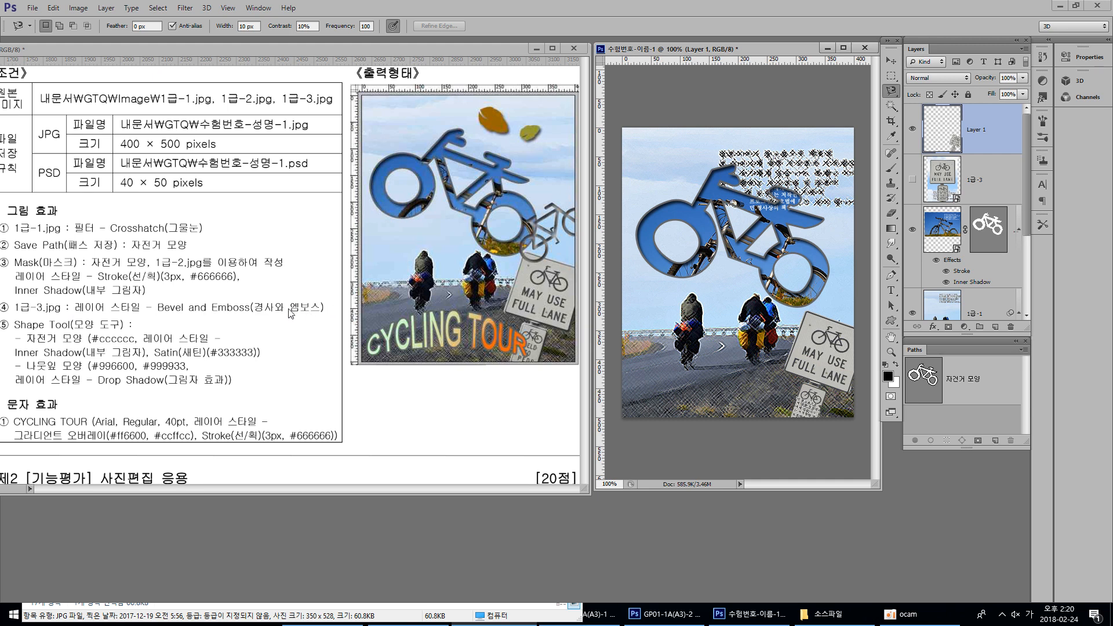
- Apply a Bevel & Emboss layer style with the default Inner Bevel settings to the road signs on Layer 1
{"action": "right_click", "coordinate": [994, 134]}
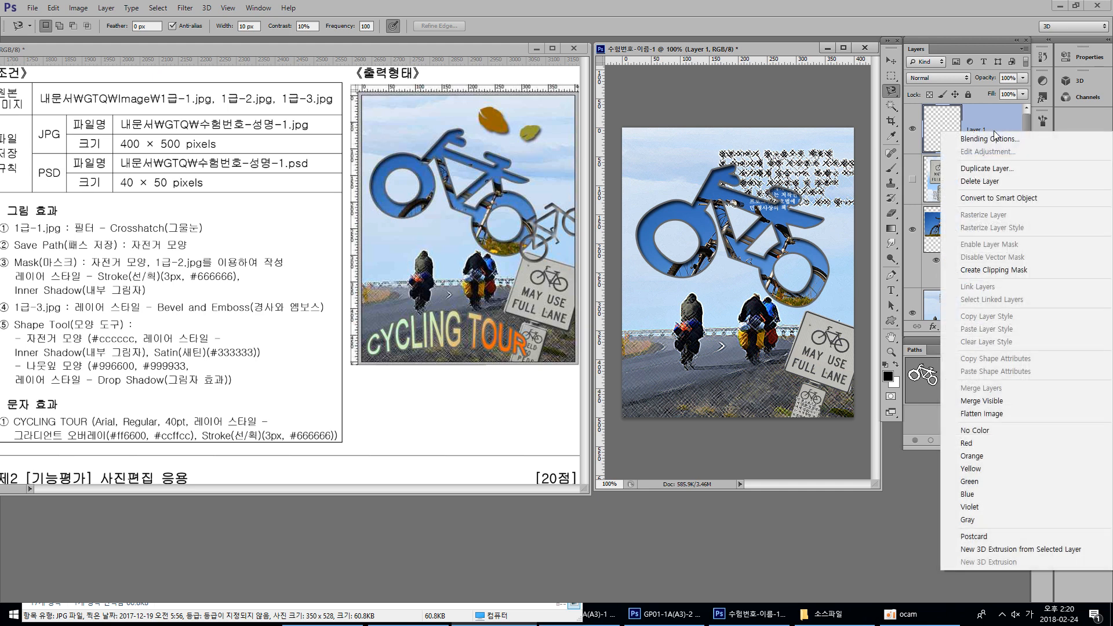
{"action": "left_click", "coordinate": [1000, 125]}
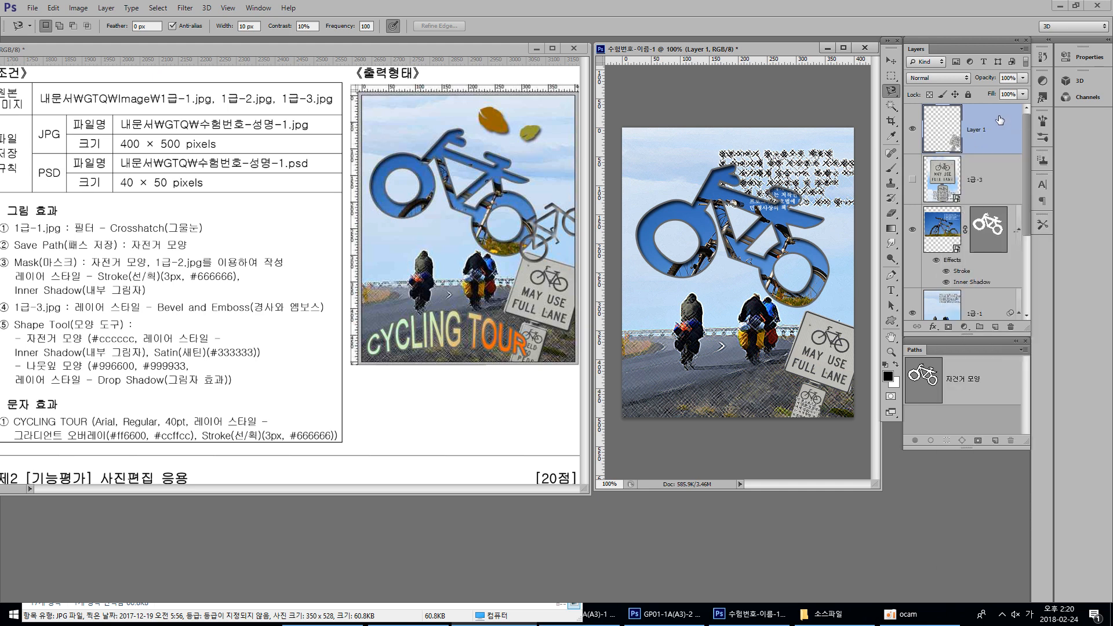
{"action": "left_click", "coordinate": [933, 328]}
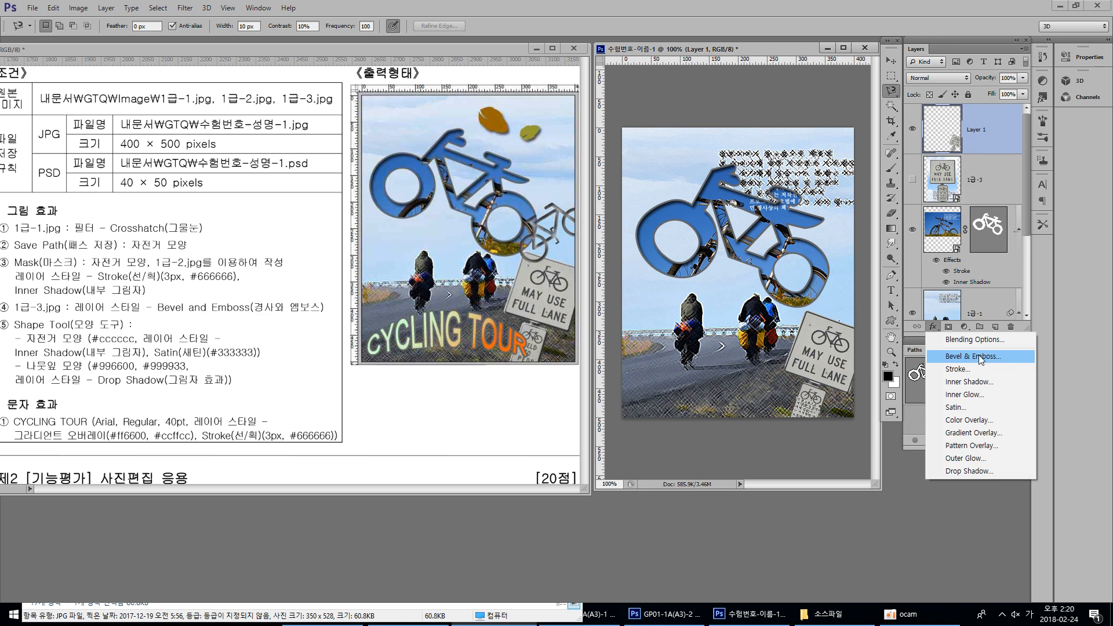
{"action": "left_click", "coordinate": [980, 357]}
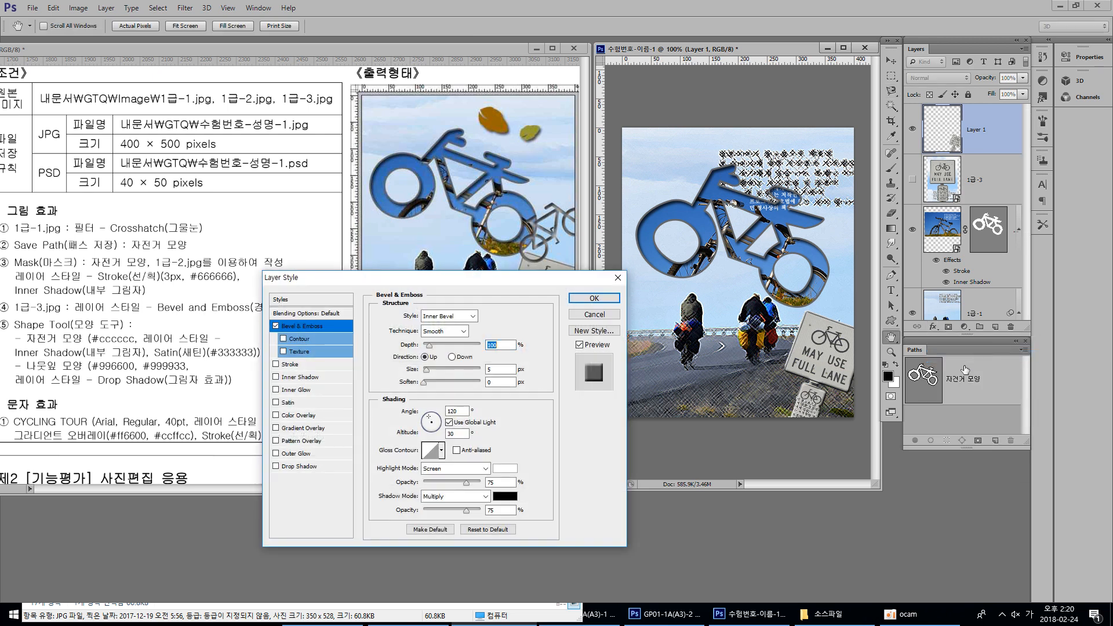
{"action": "left_click_drag", "start_coordinate": [430, 284], "coordinate": [551, 131]}
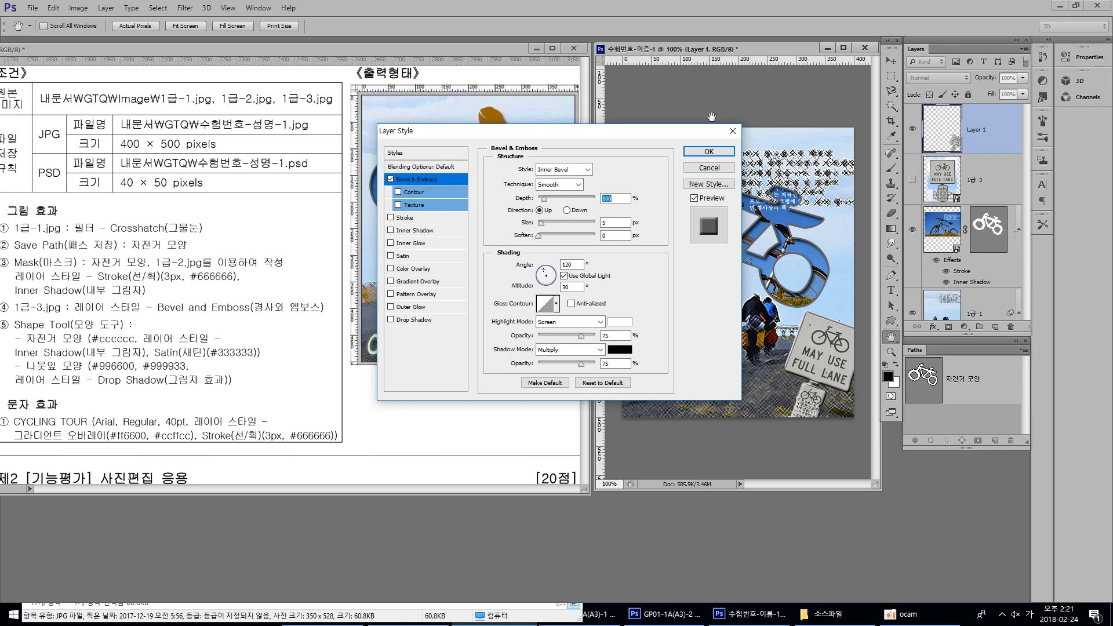
{"action": "left_click", "coordinate": [708, 154]}
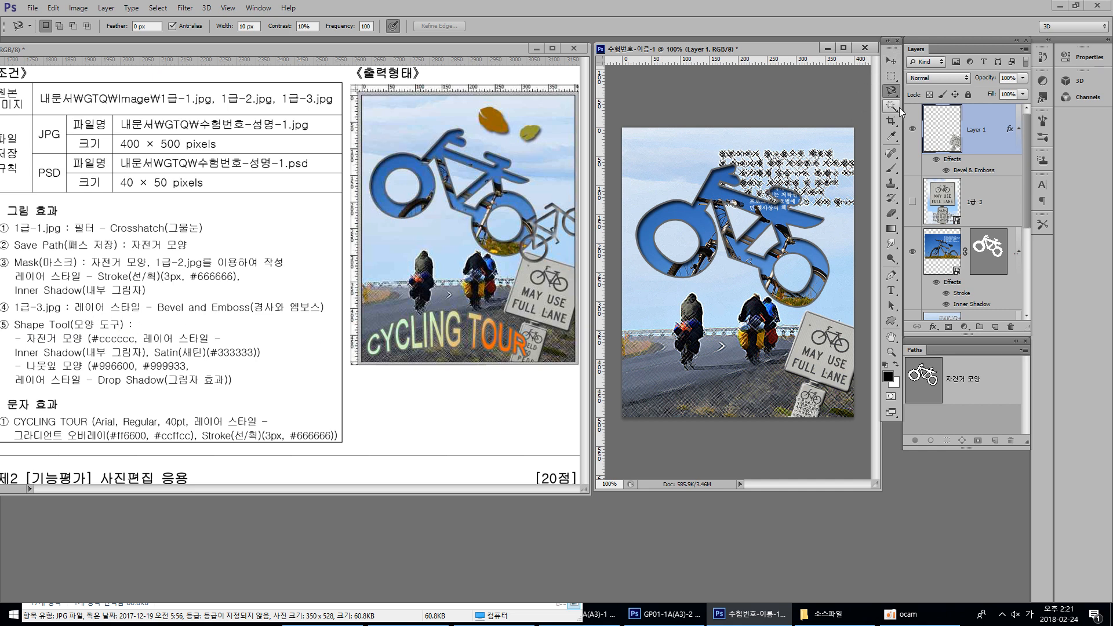
- Draw the bicycle custom shape as a shape layer, about 125 × 70 px, above the cyclists on the road
{"action": "left_click", "coordinate": [892, 322]}
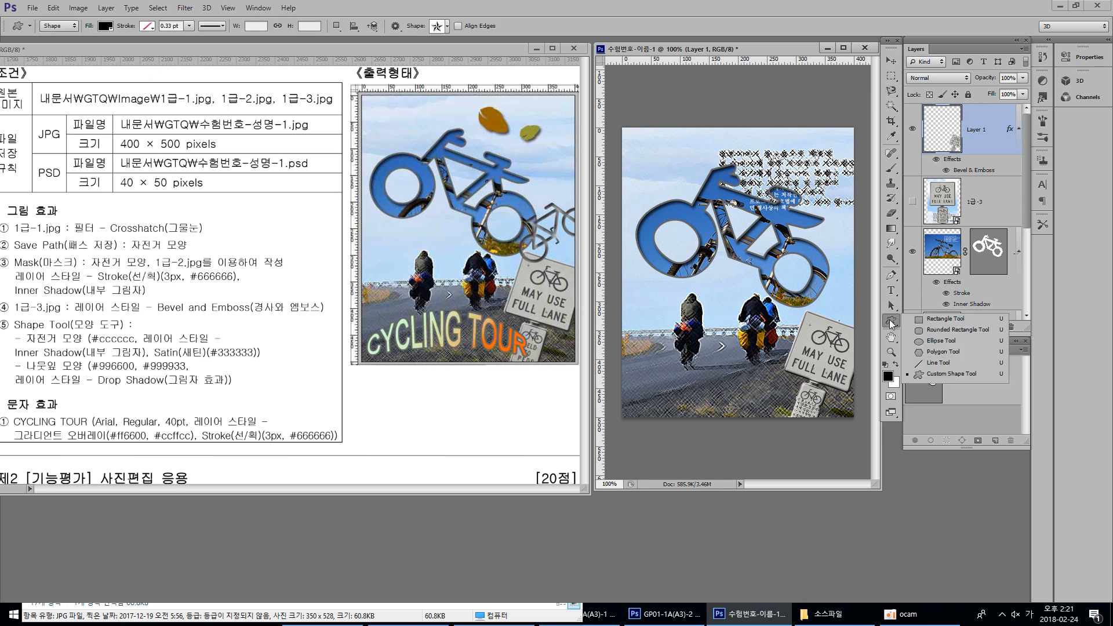
{"action": "left_click", "coordinate": [947, 373]}
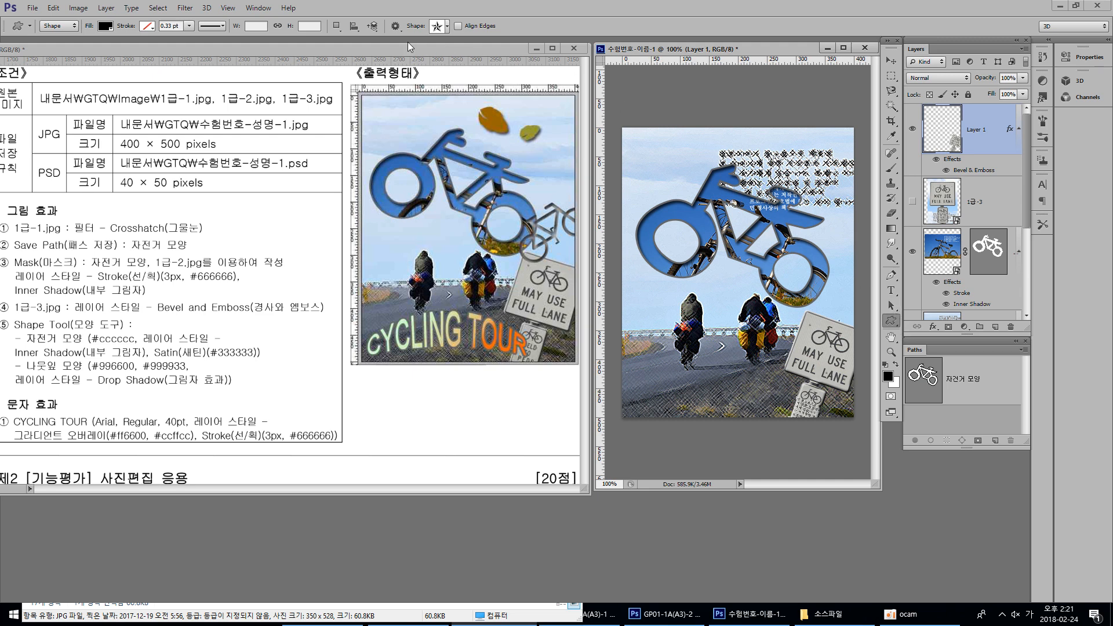
{"action": "left_click", "coordinate": [447, 26]}
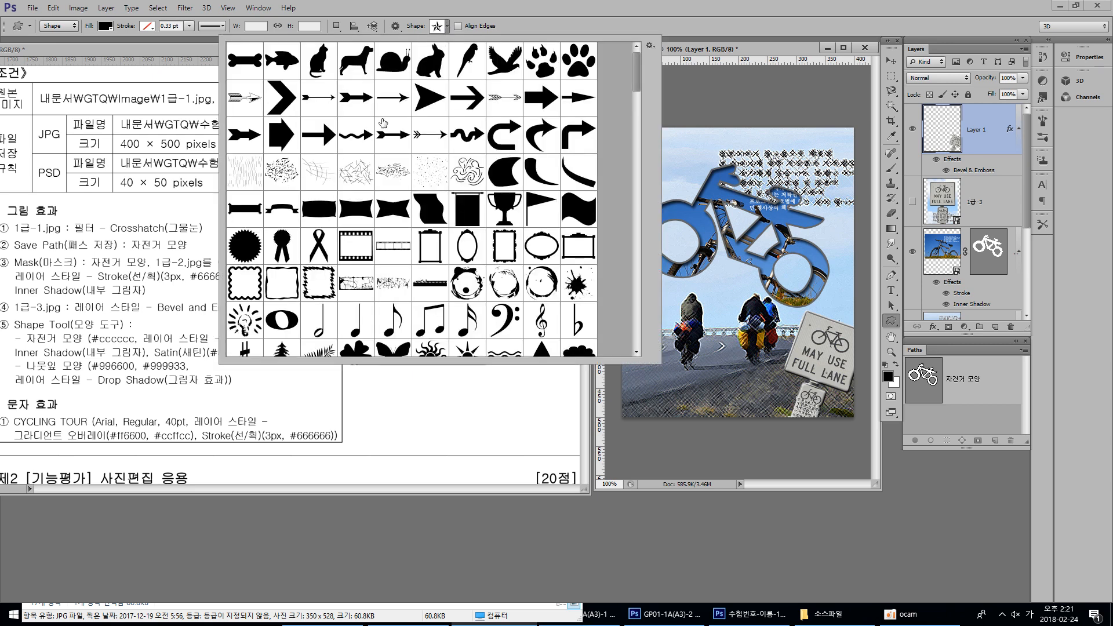
{"action": "scroll", "coordinate": [439, 207], "scroll_direction": "down", "scroll_amount": 5}
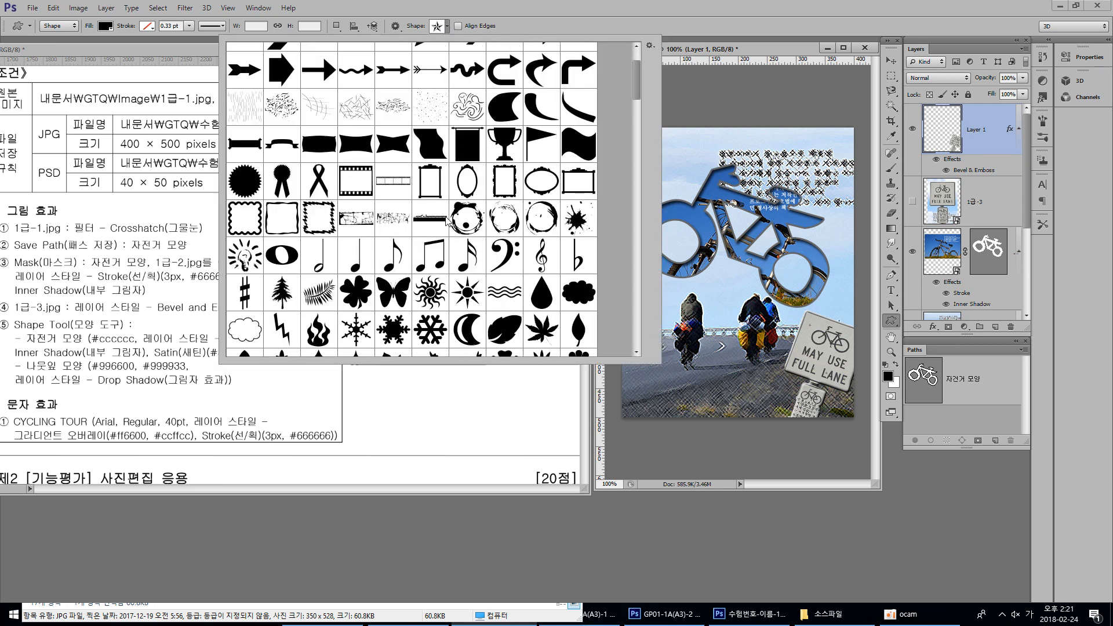
{"action": "scroll", "coordinate": [439, 207], "scroll_direction": "down", "scroll_amount": 3}
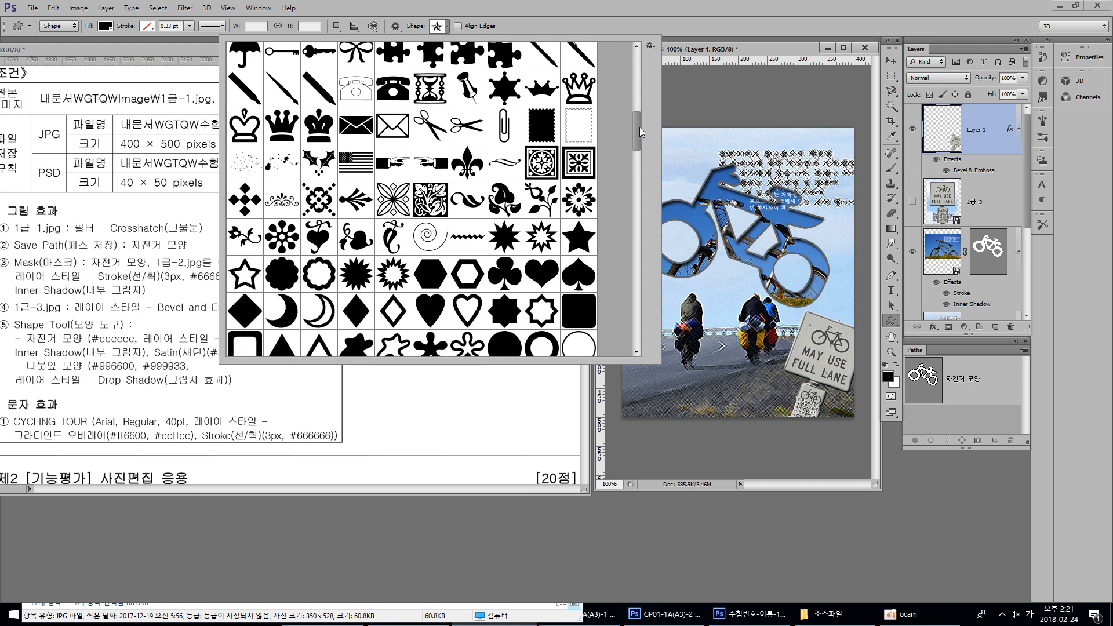
{"action": "left_click_drag", "start_coordinate": [638, 127], "coordinate": [641, 158]}
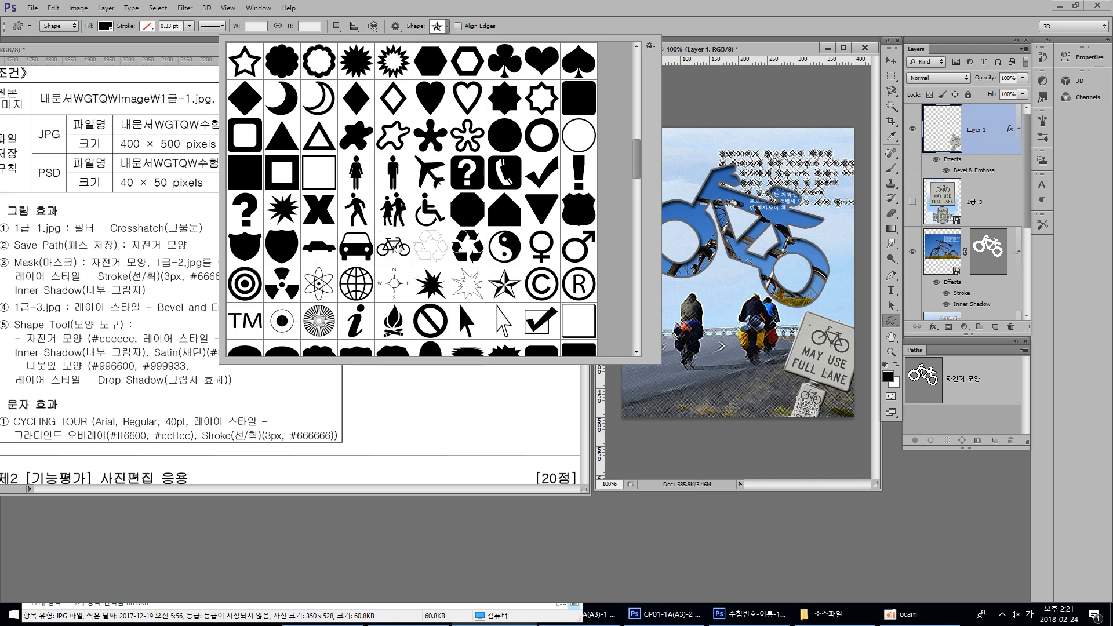
{"action": "left_click", "coordinate": [396, 251]}
{"action": "double_click", "coordinate": [395, 248]}
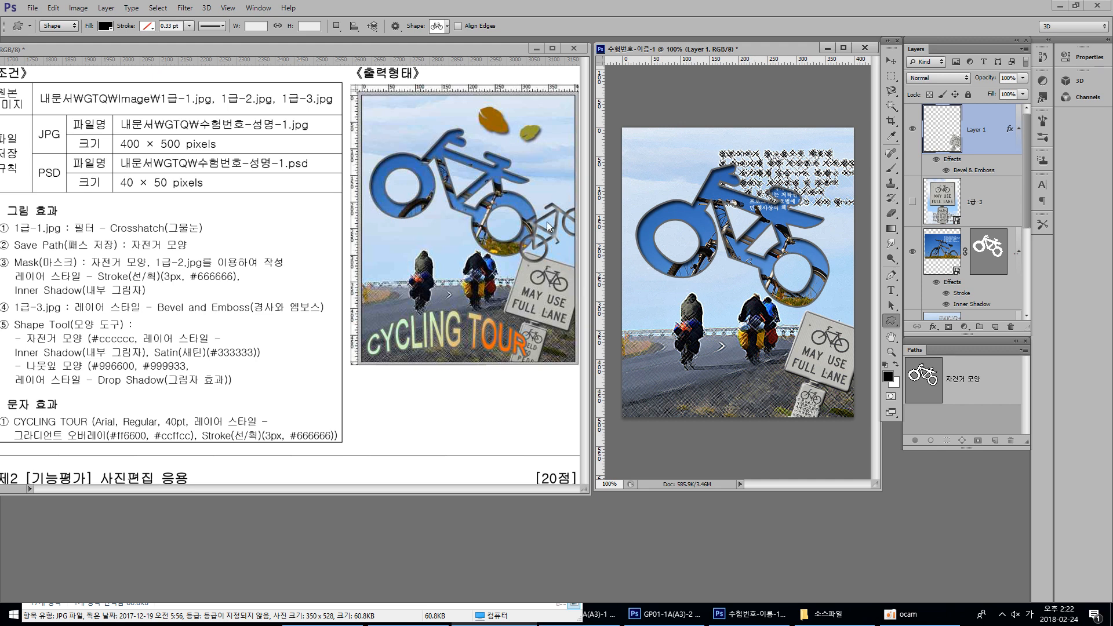
{"action": "left_click_drag", "start_coordinate": [679, 261], "coordinate": [753, 302]}
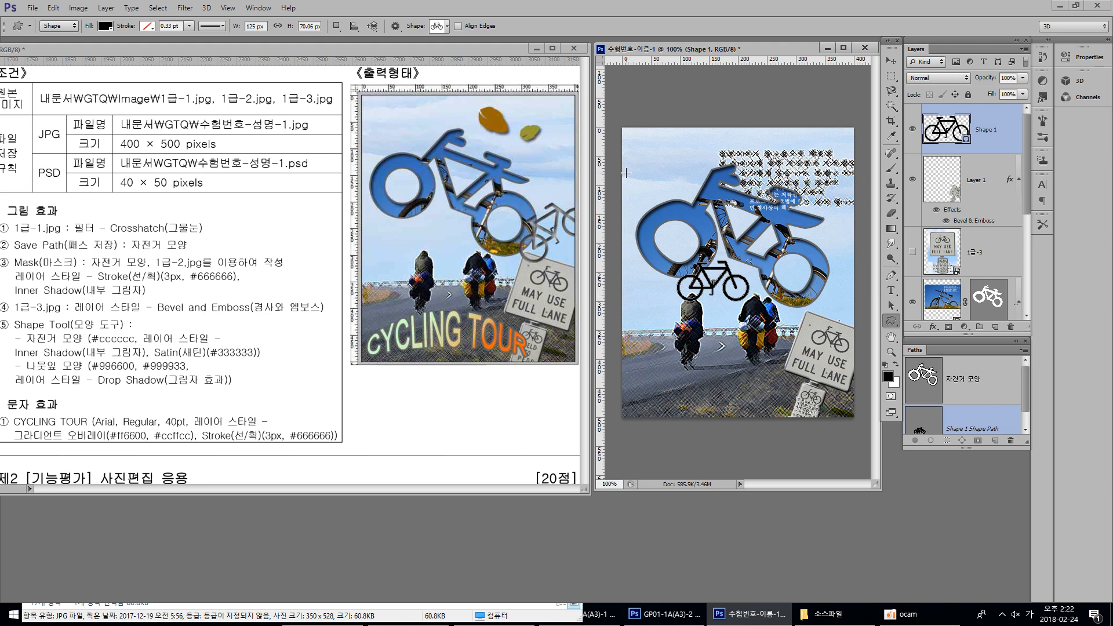
- Free-transform the small bicycle shape, rotating it about -32.7° and moving it above the road sign near X 365.5, Y 280 px
{"action": "left_click", "coordinate": [53, 10]}
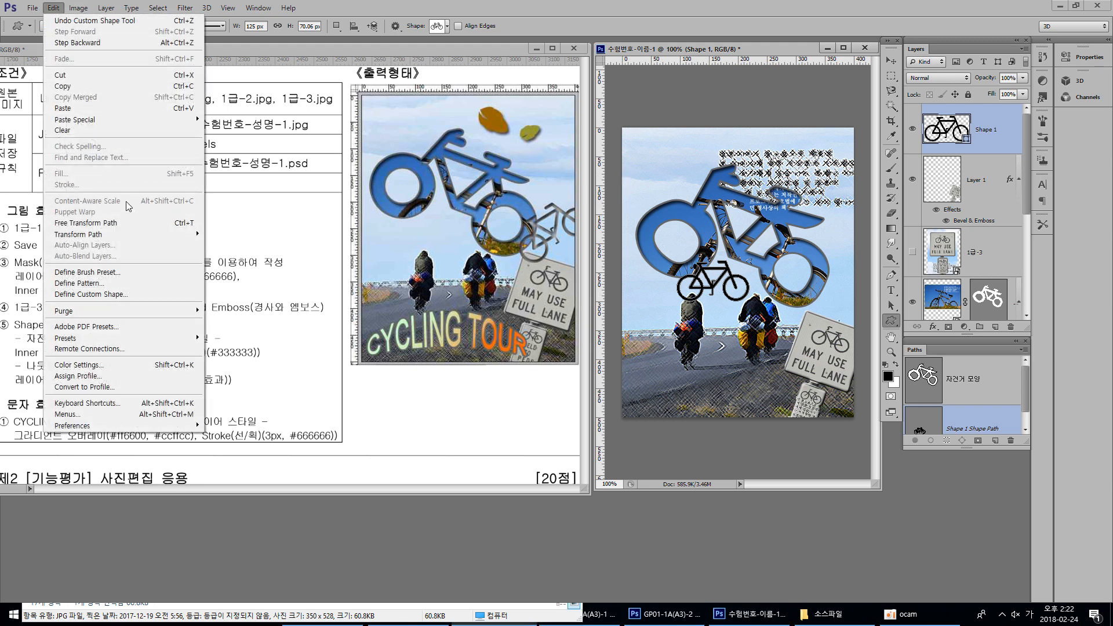
{"action": "left_click", "coordinate": [155, 227]}
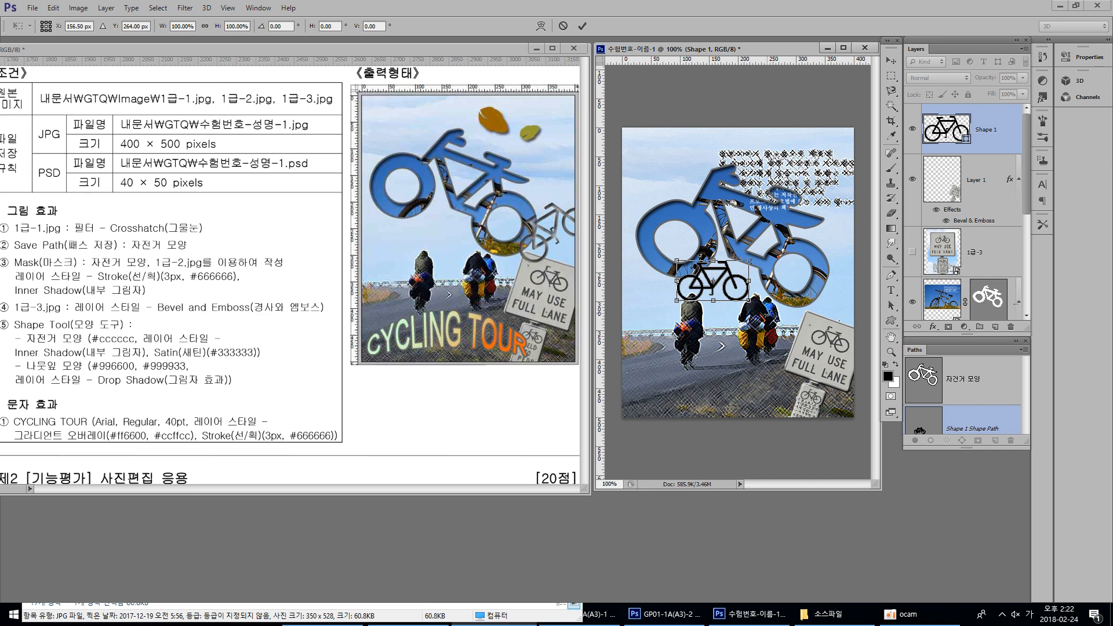
{"action": "left_click_drag", "start_coordinate": [774, 317], "coordinate": [847, 295]}
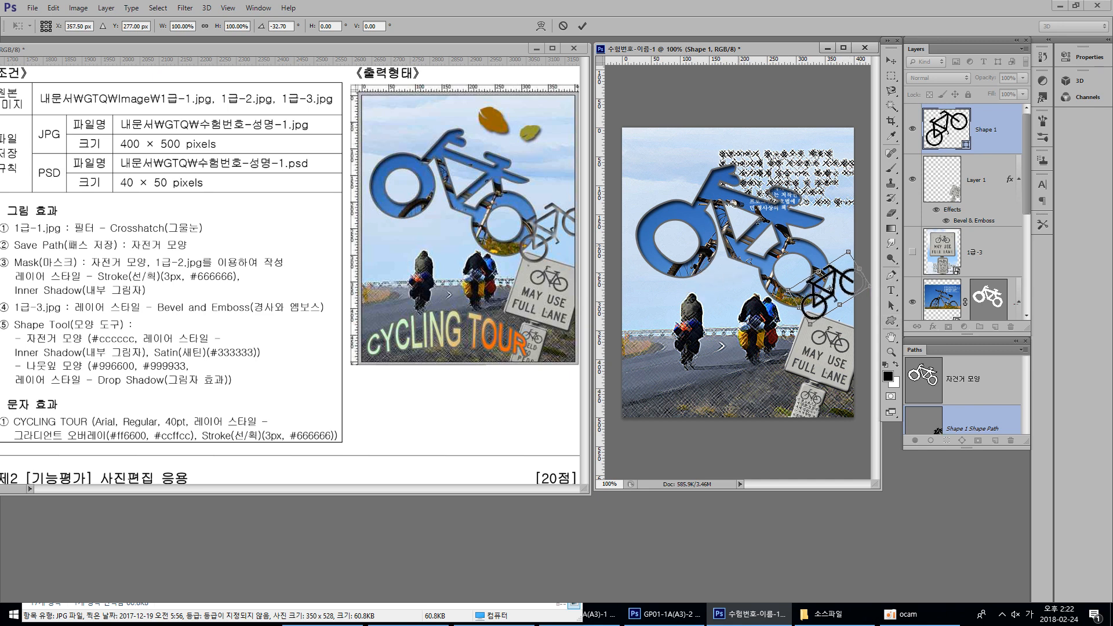
{"action": "left_click_drag", "start_coordinate": [849, 293], "coordinate": [852, 295]}
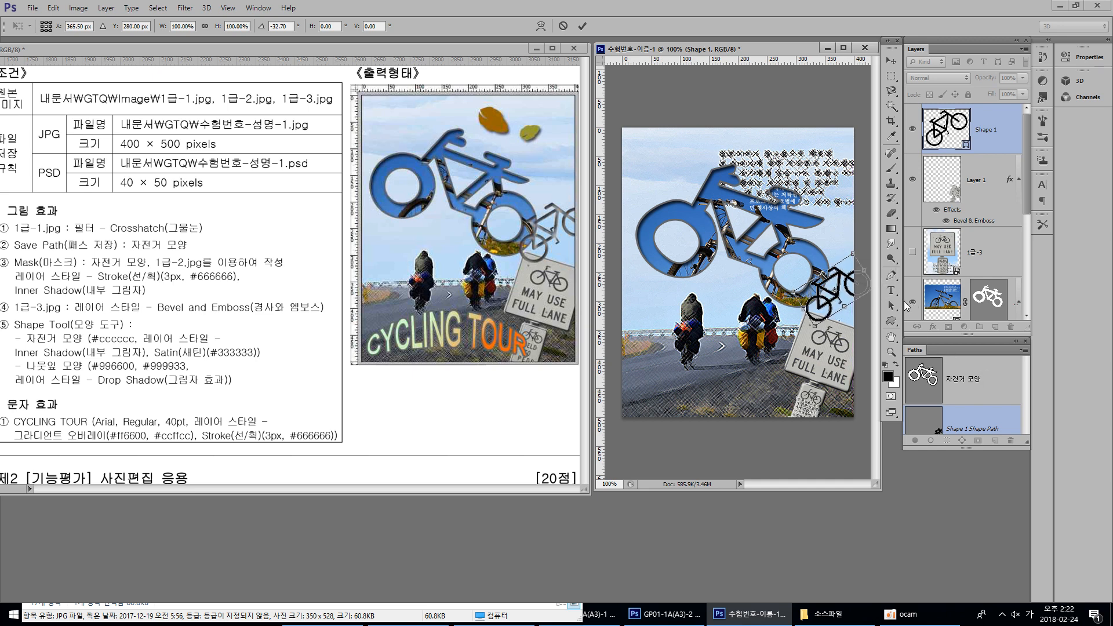
{"action": "key", "text": "Return"}
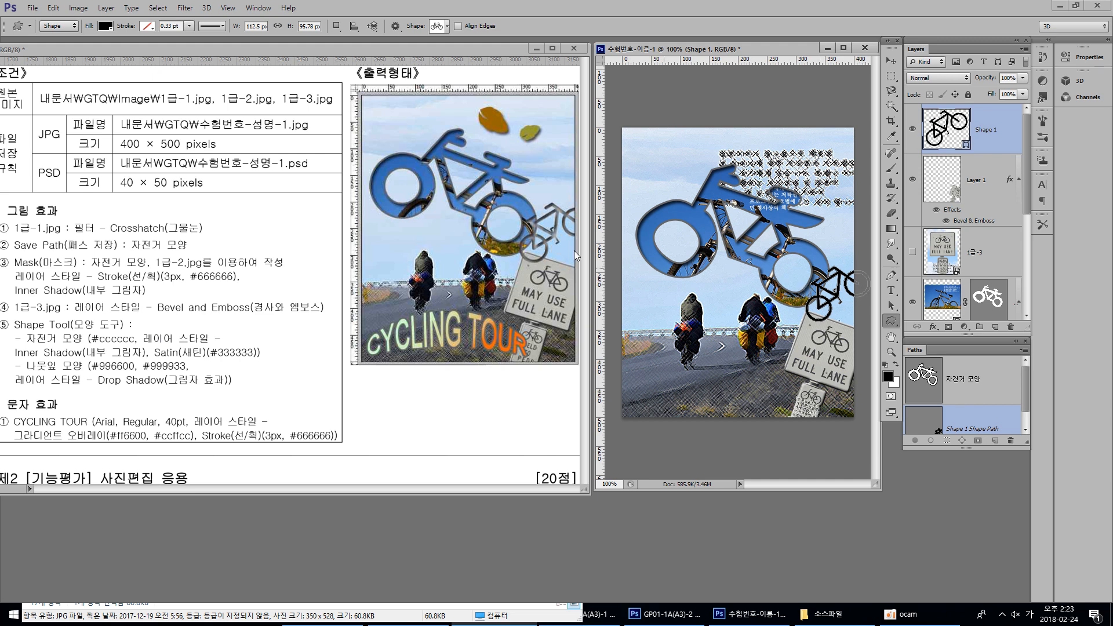
- Set the small bicycle shape's fill color to #cccccc
{"action": "left_click", "coordinate": [72, 29]}
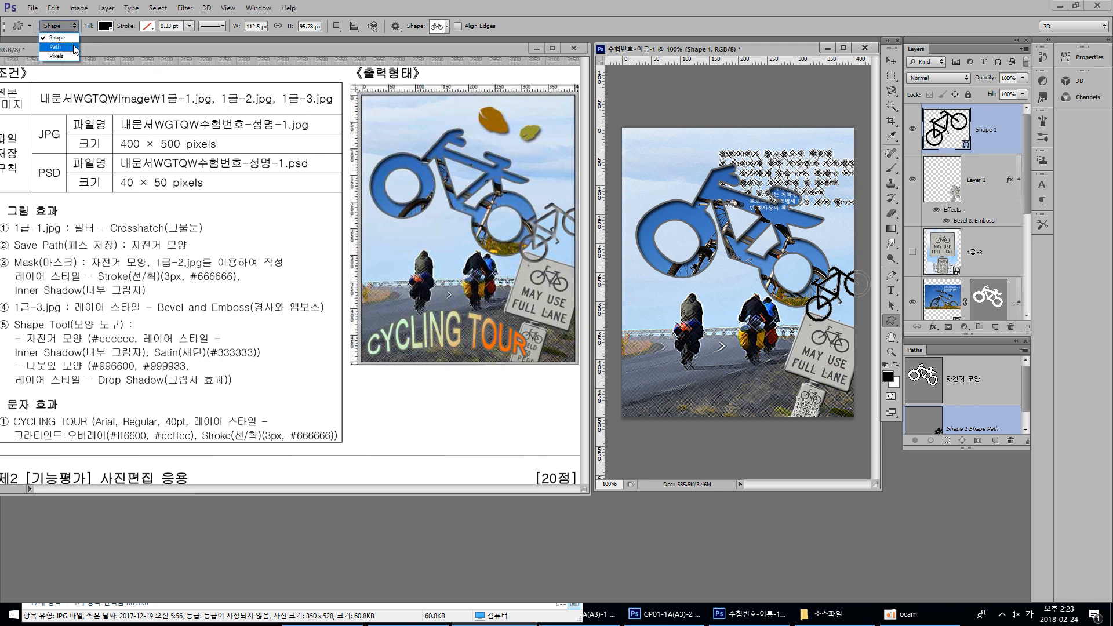
{"action": "left_click", "coordinate": [67, 40]}
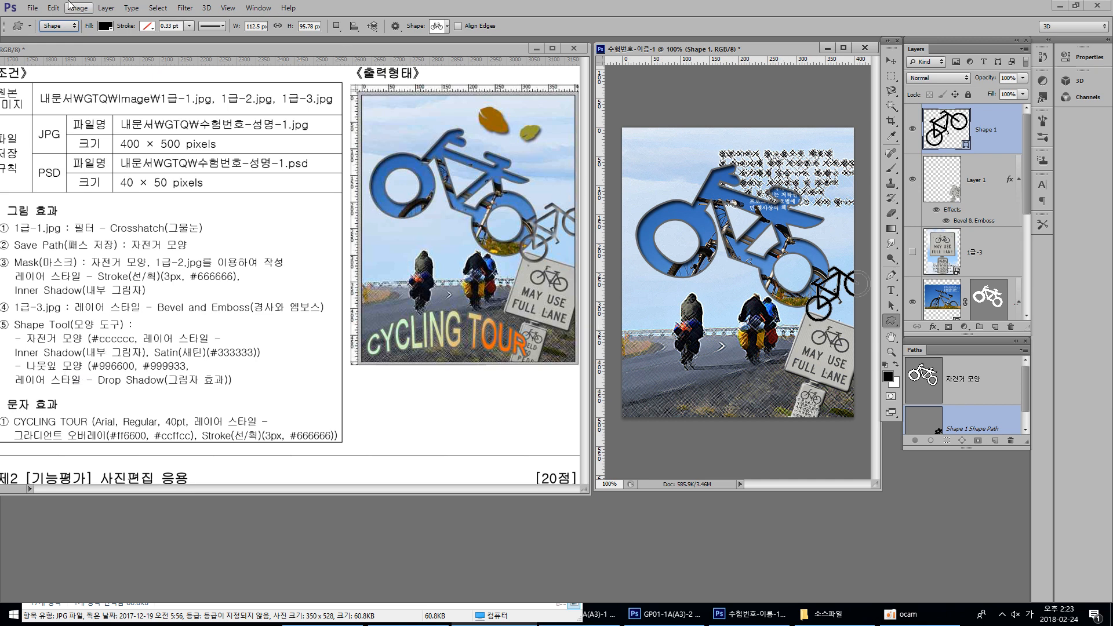
{"action": "left_click", "coordinate": [105, 26]}
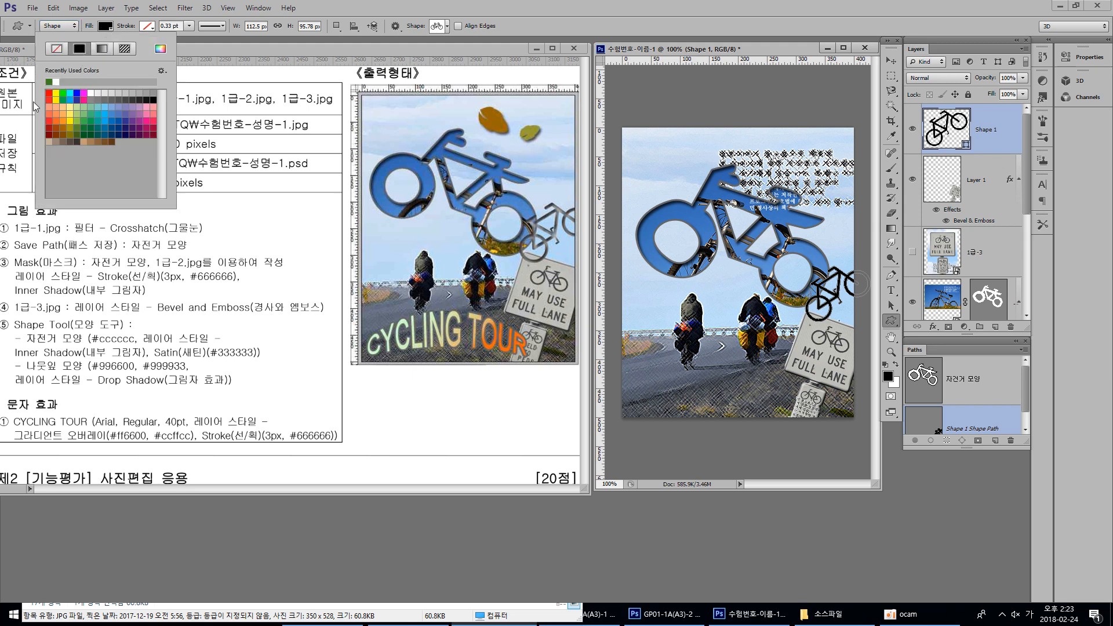
{"action": "left_click", "coordinate": [105, 26]}
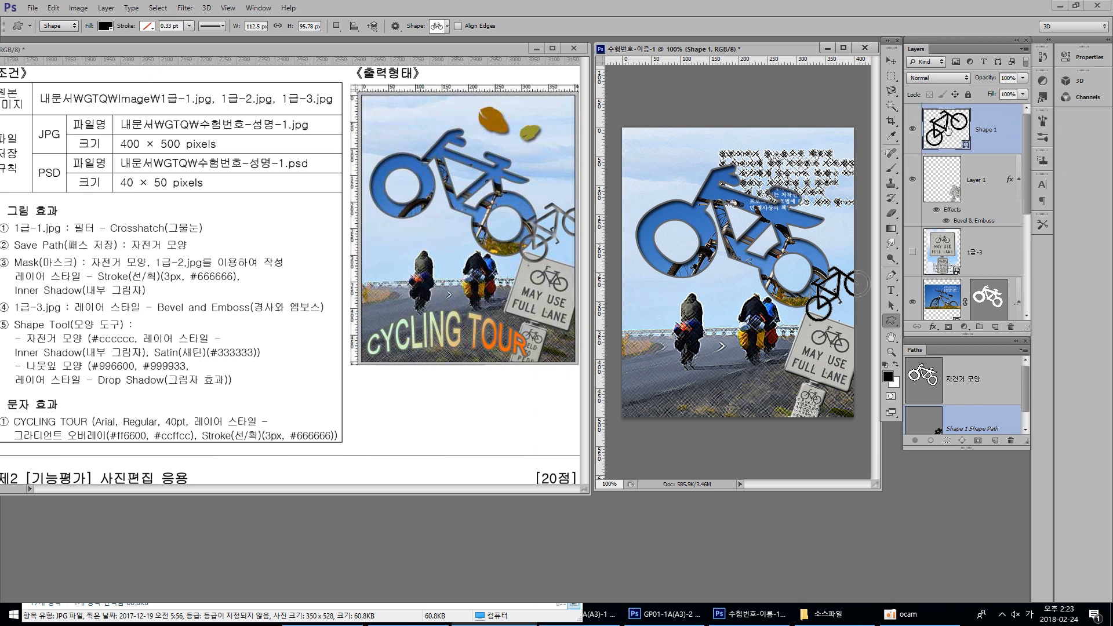
{"action": "double_click", "coordinate": [948, 131]}
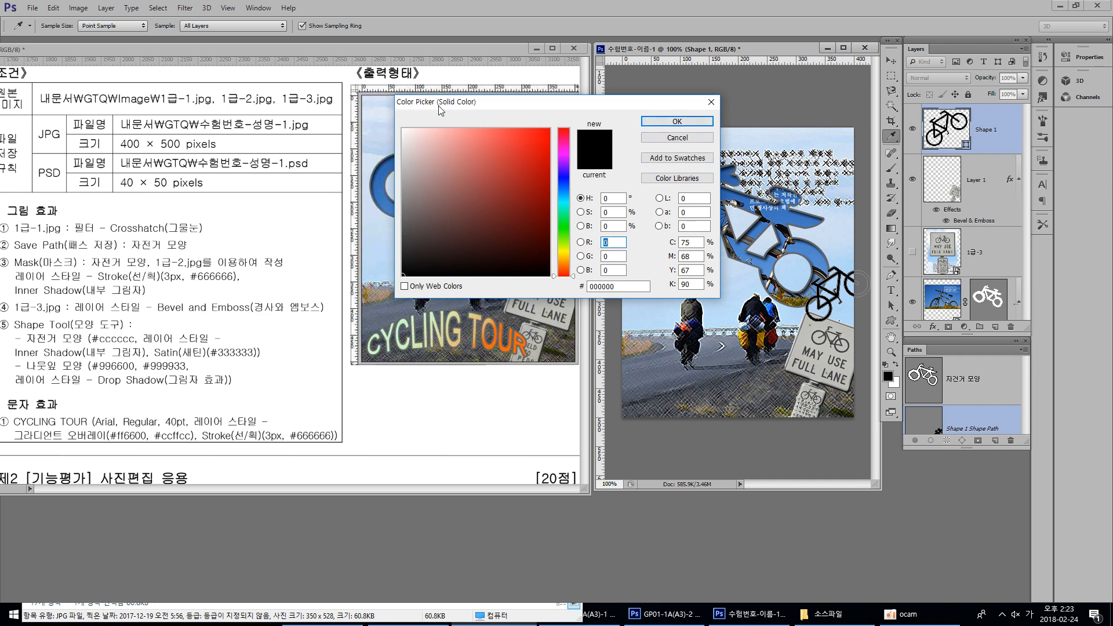
{"action": "left_click", "coordinate": [633, 284]}
{"action": "type", "text": "ㅊ"}
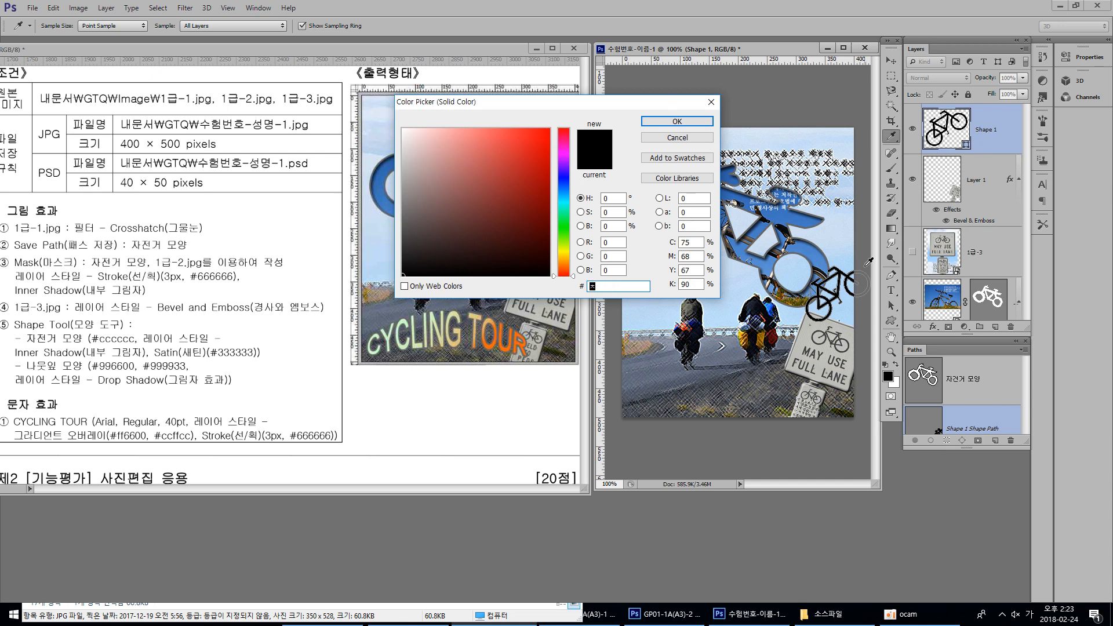
{"action": "type", "text": "cccccc"}
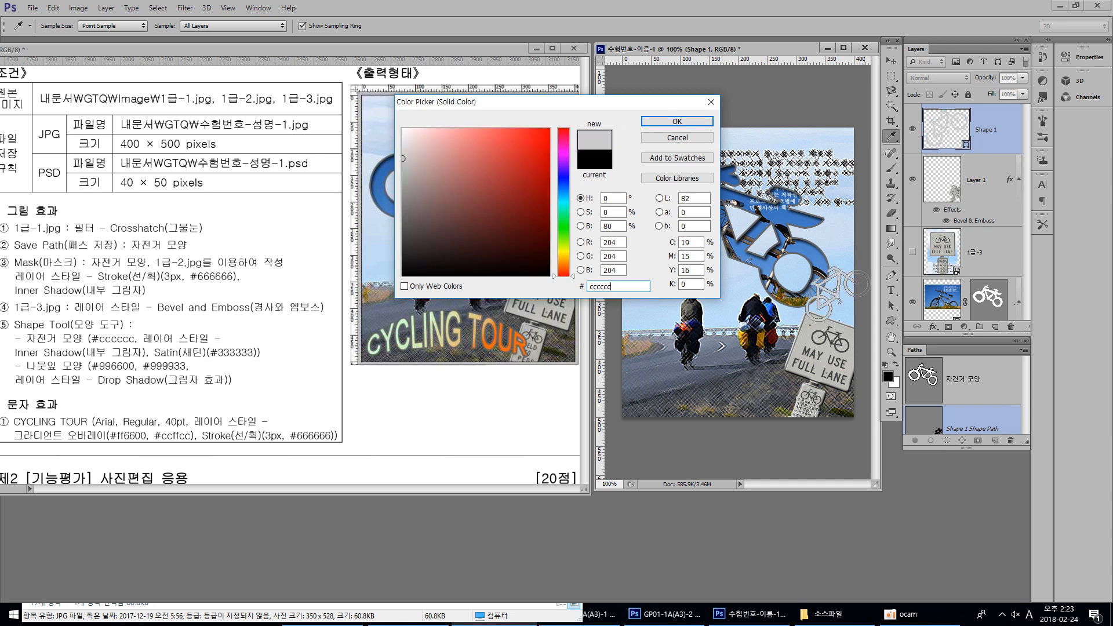
{"action": "key", "text": "Return"}
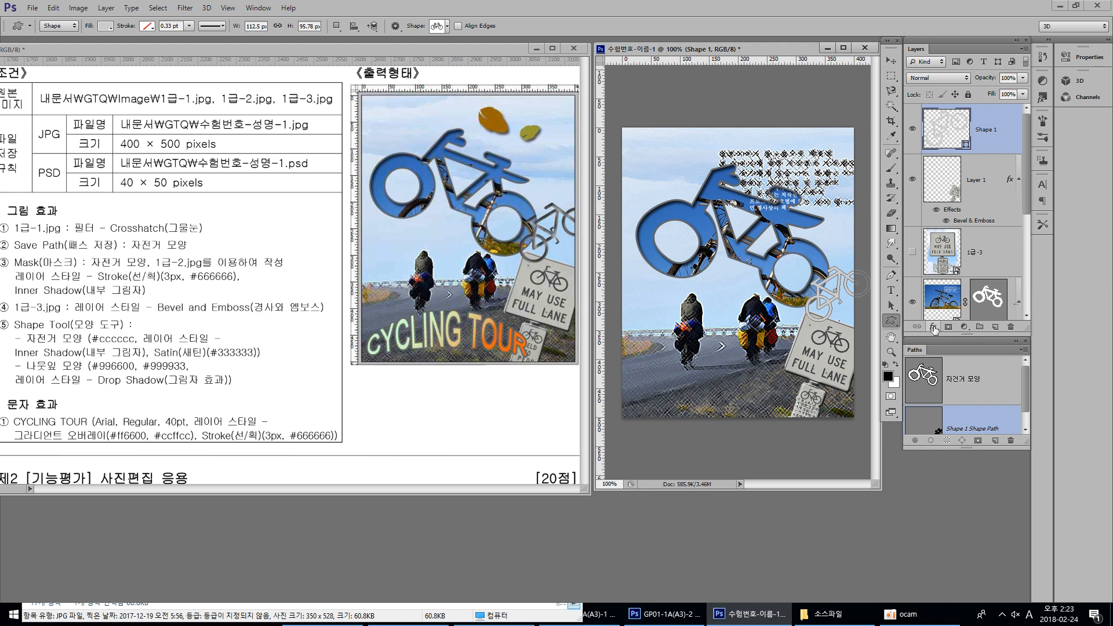
- Give the Shape 1 bicycle layer an Inner Shadow and a Satin effect colored #333333
{"action": "left_click", "coordinate": [933, 328]}
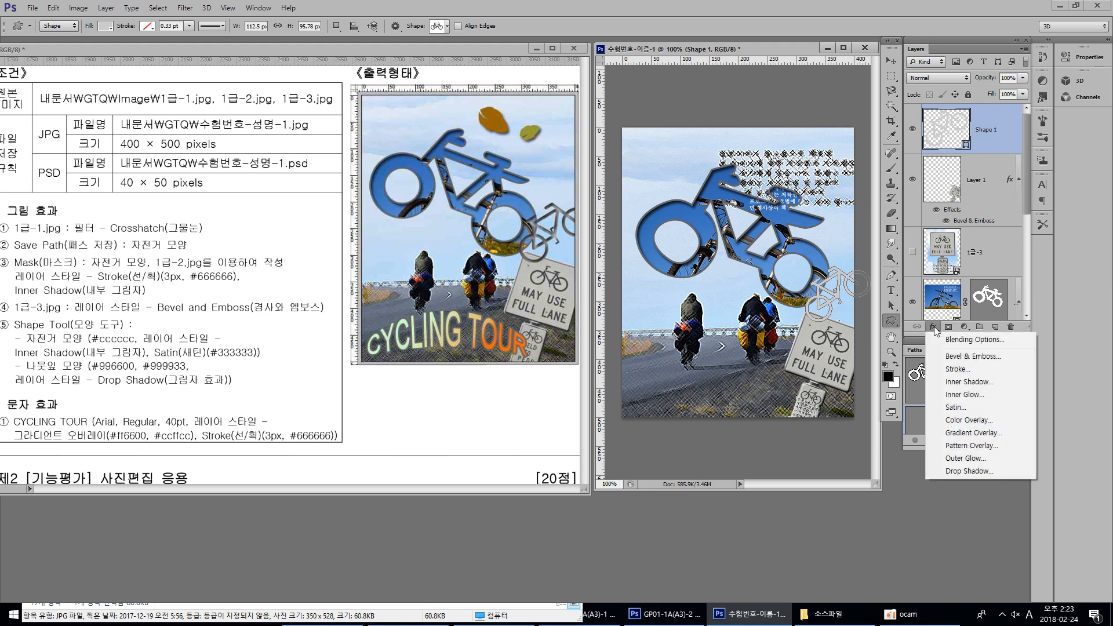
{"action": "left_click", "coordinate": [974, 384]}
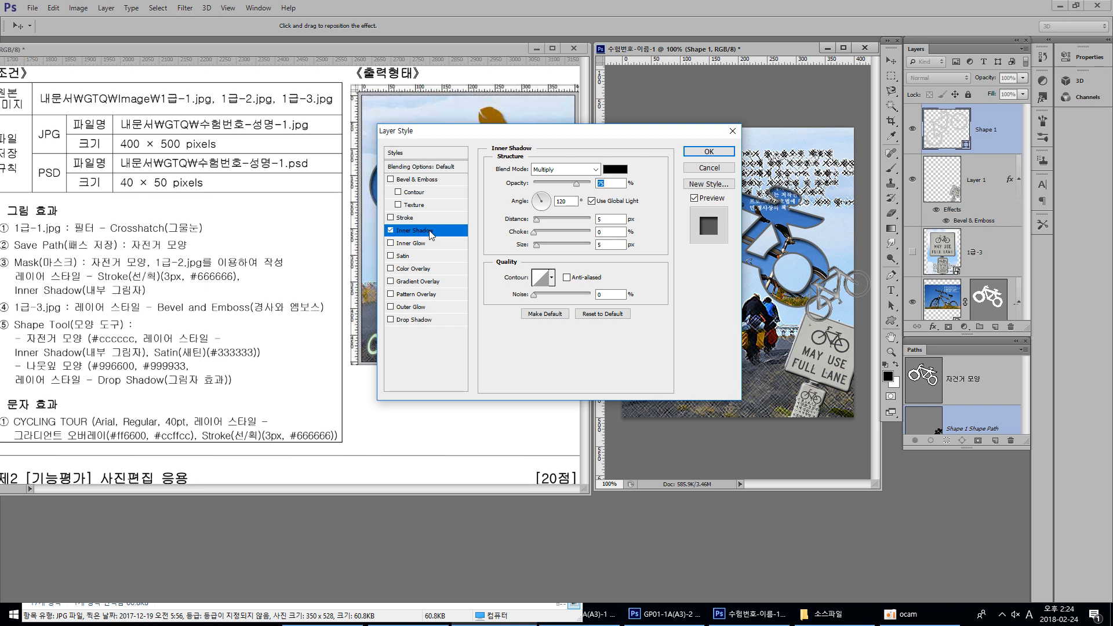
{"action": "left_click", "coordinate": [407, 257]}
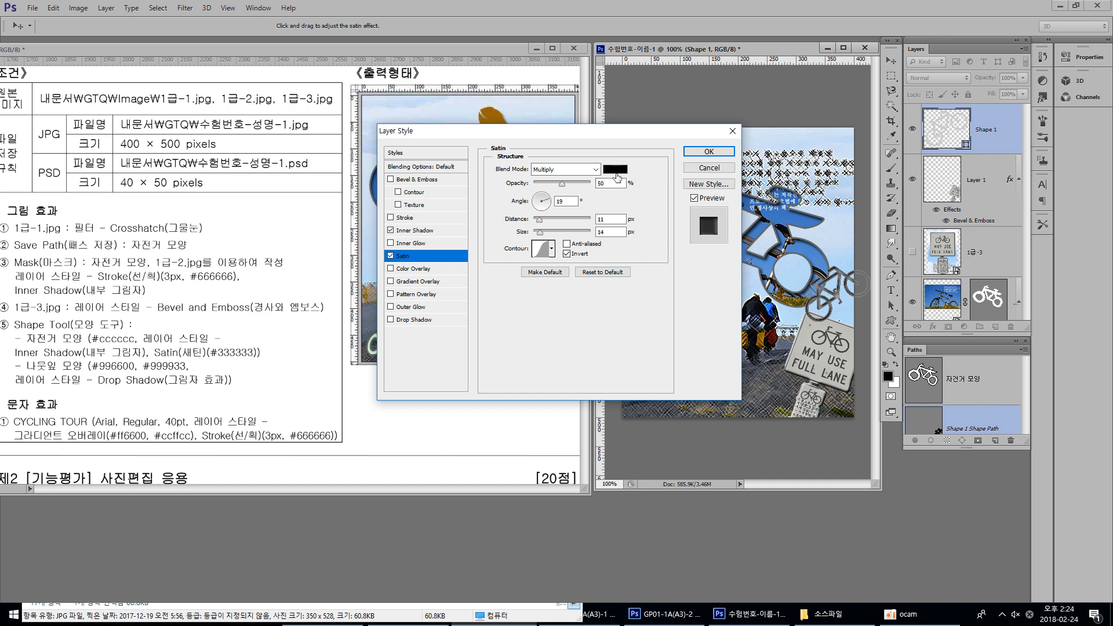
{"action": "left_click", "coordinate": [615, 171]}
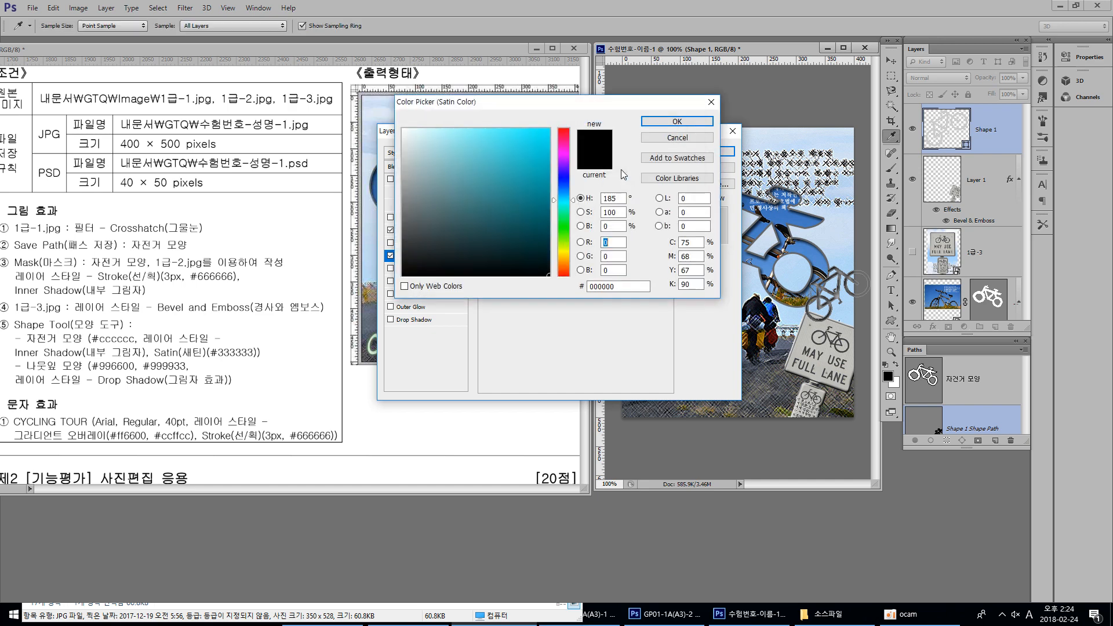
{"action": "left_click", "coordinate": [606, 286]}
{"action": "type", "text": "333333"}
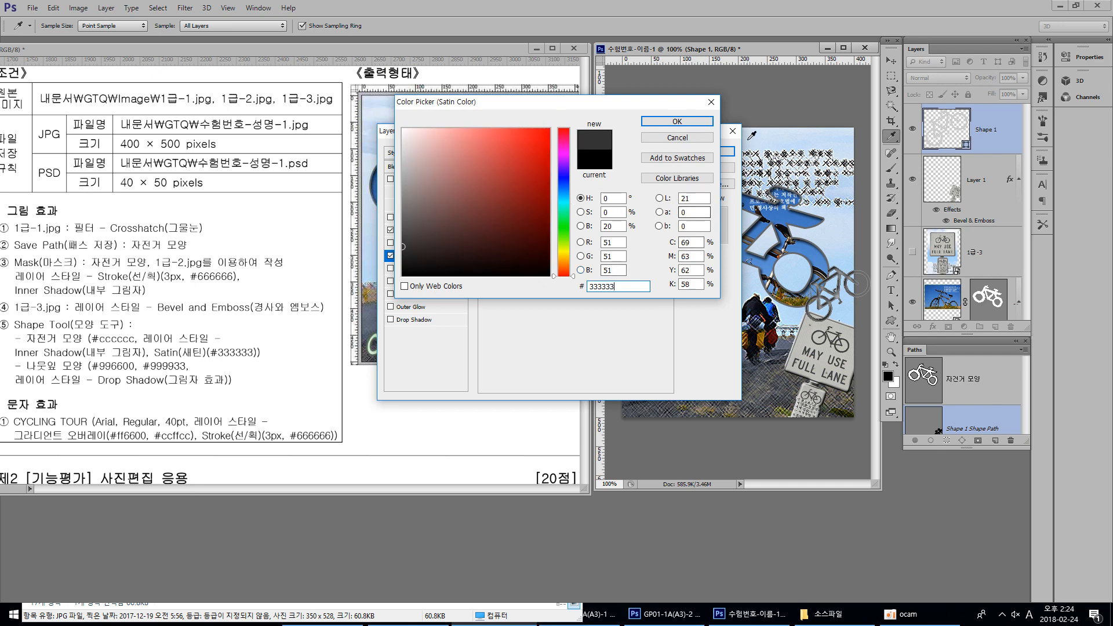
{"action": "left_click", "coordinate": [687, 123]}
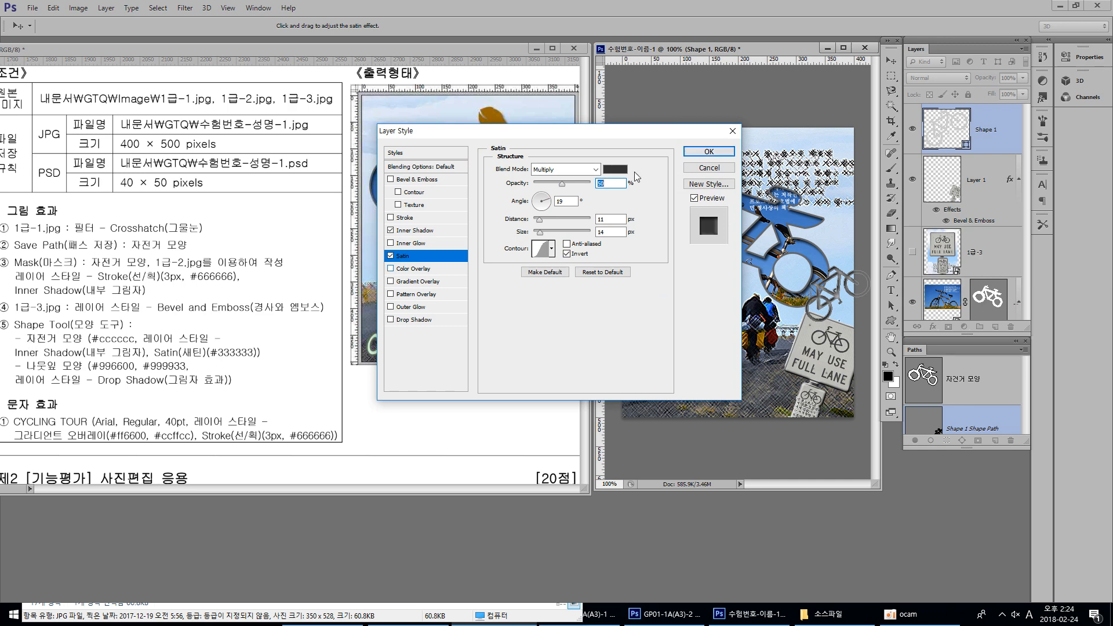
{"action": "left_click", "coordinate": [709, 152]}
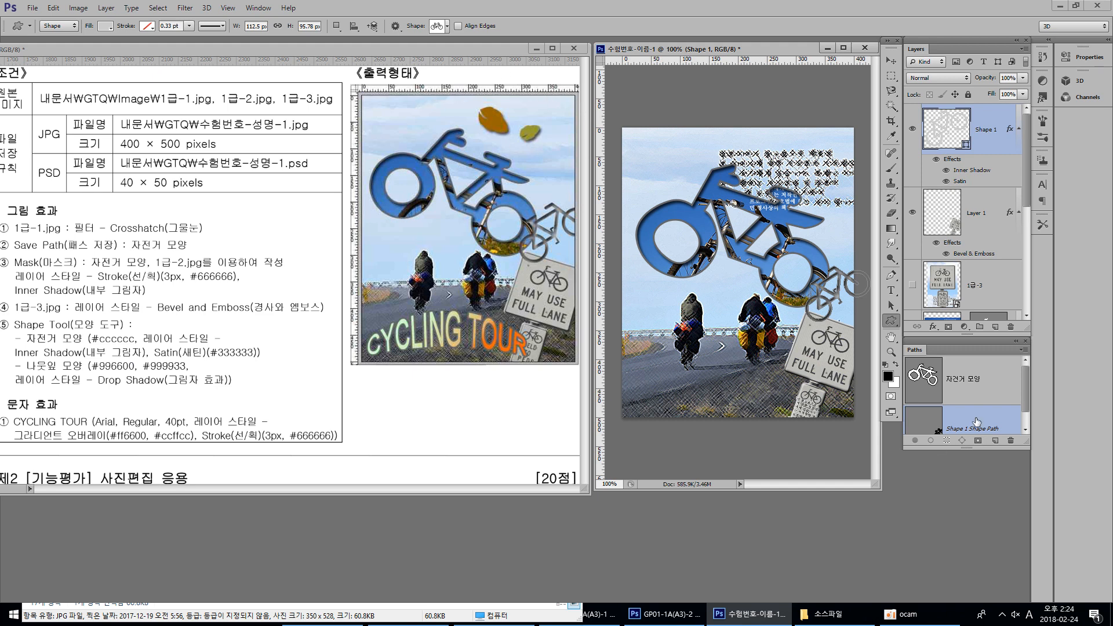
- Draw the solid leaf custom shape as a shape layer, about 53 × 46 px, in the sky above the large bicycle's handlebars
{"action": "left_click", "coordinate": [447, 26]}
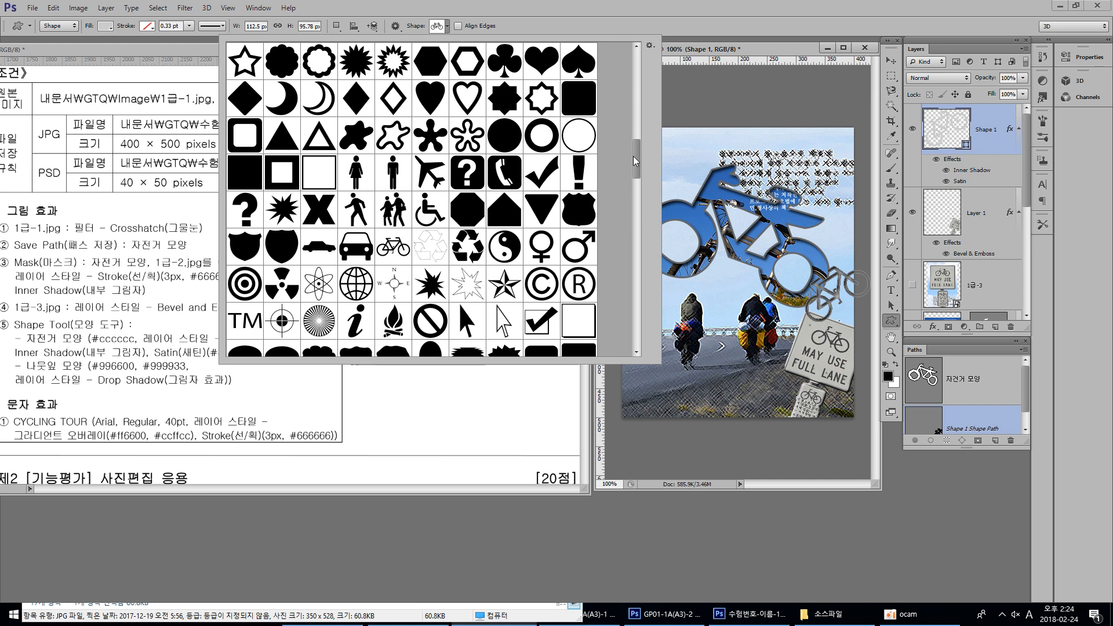
{"action": "left_click_drag", "start_coordinate": [636, 161], "coordinate": [635, 249]}
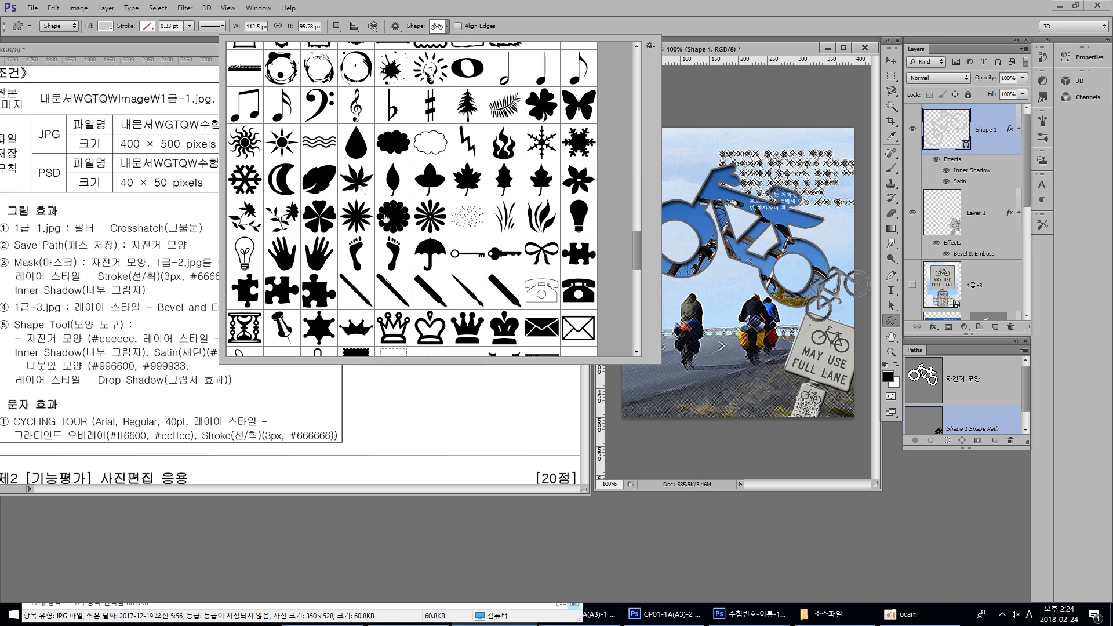
{"action": "left_click", "coordinate": [320, 186]}
{"action": "double_click", "coordinate": [326, 187]}
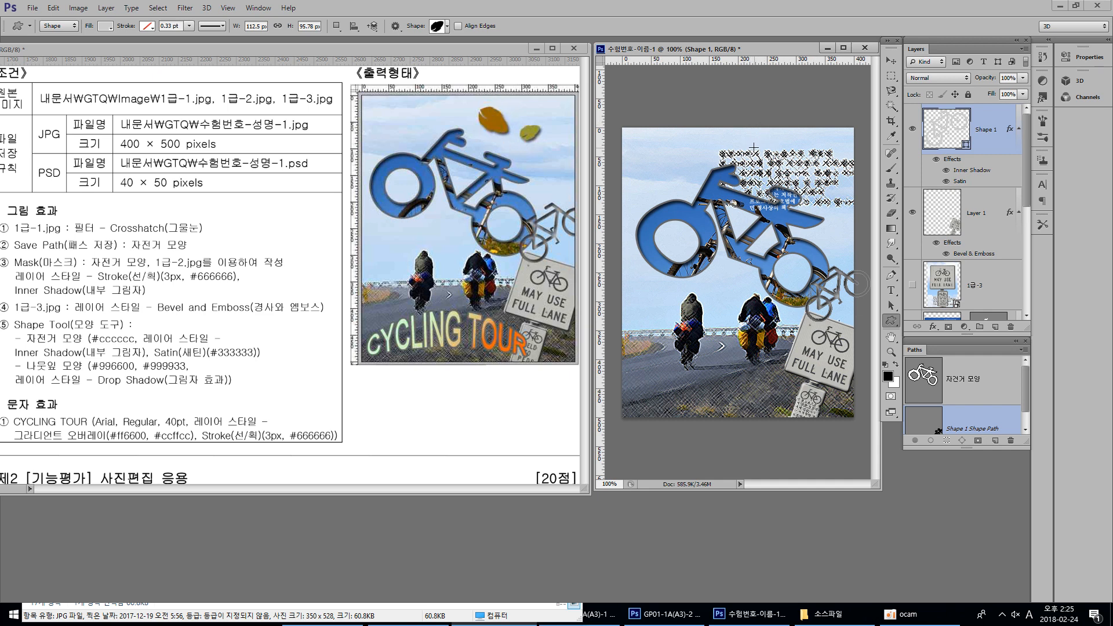
{"action": "left_click_drag", "start_coordinate": [754, 146], "coordinate": [775, 157]}
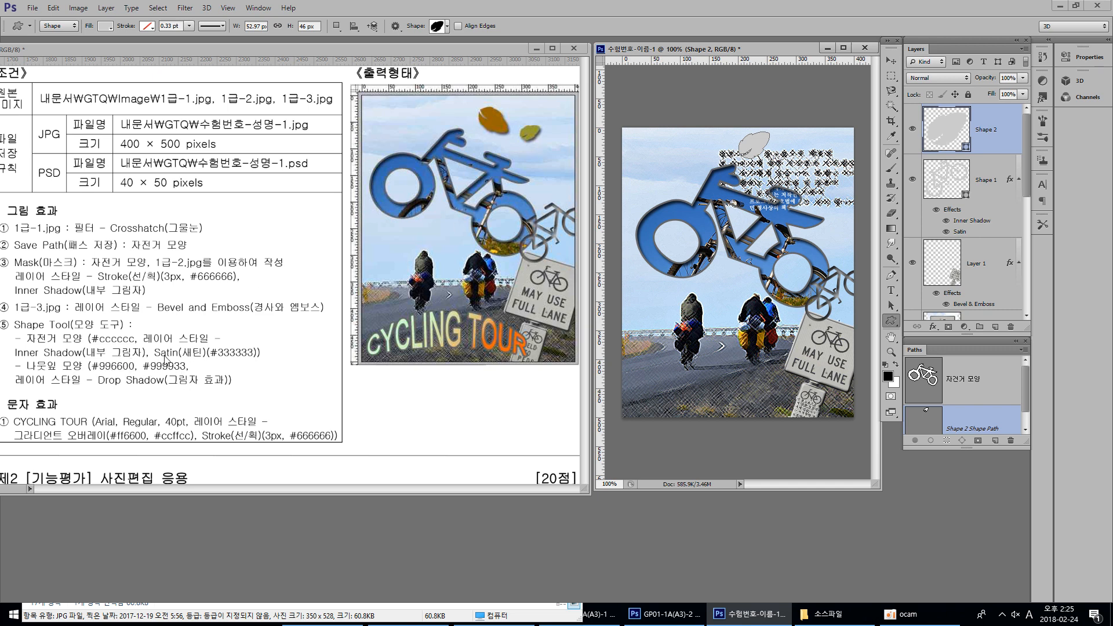
- Set the leaf shape's fill color to #996600
{"action": "double_click", "coordinate": [951, 128]}
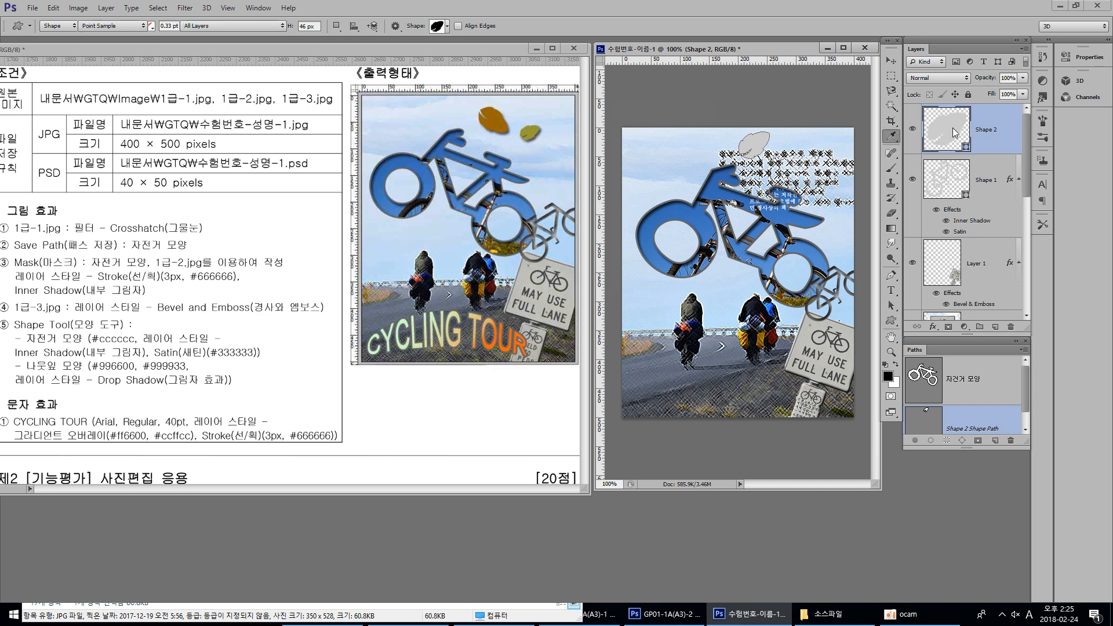
{"action": "left_click", "coordinate": [623, 286]}
{"action": "type", "text": "99"}
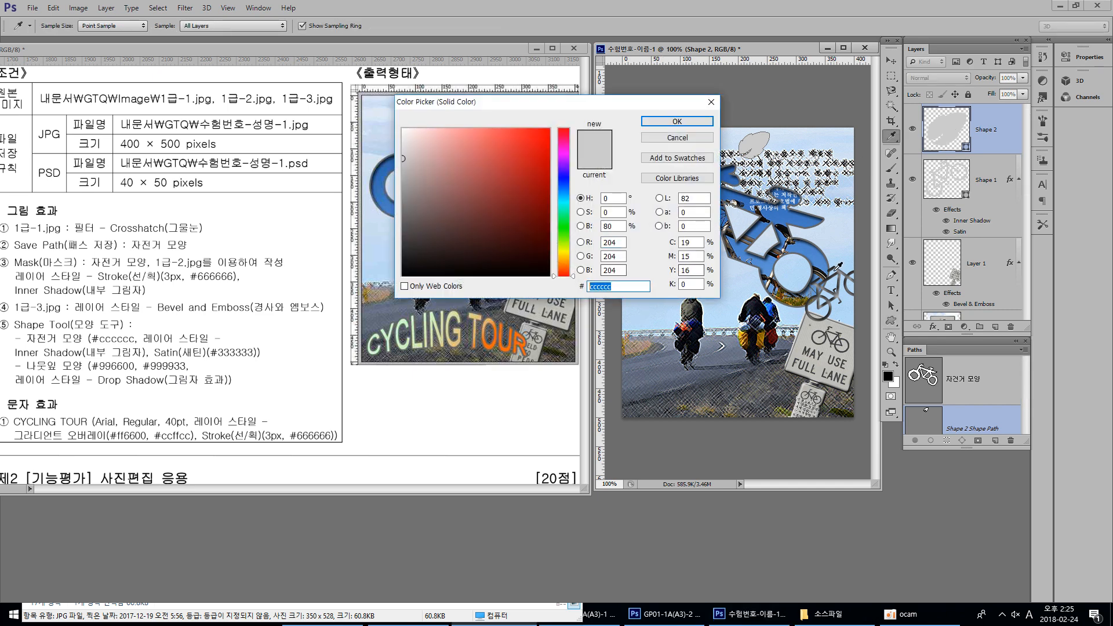
{"action": "type", "text": "6600"}
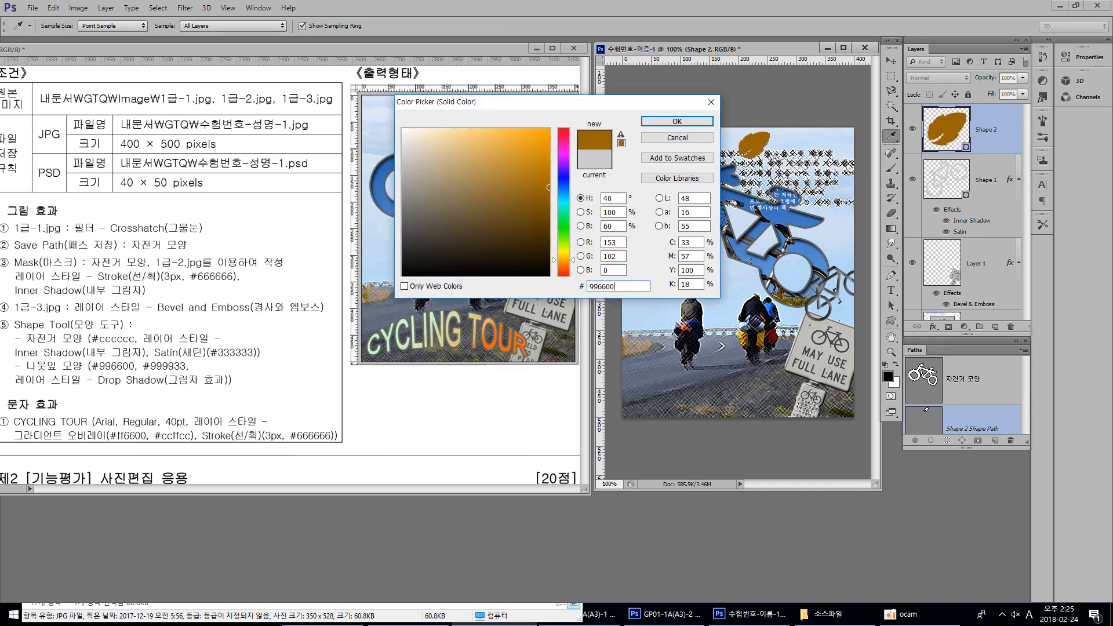
{"action": "left_click", "coordinate": [677, 121]}
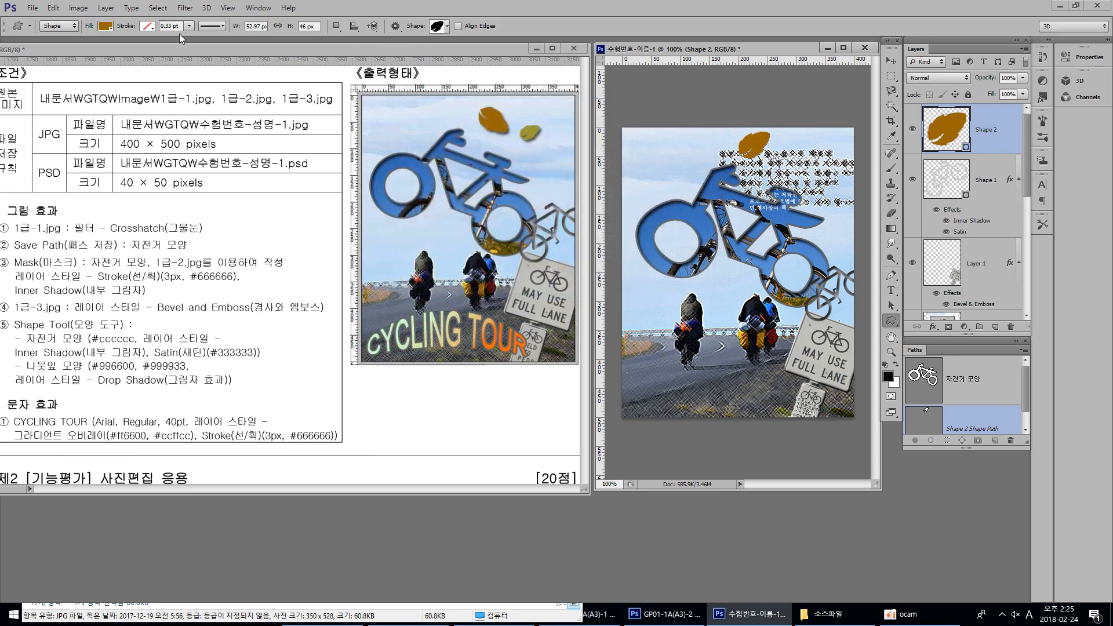
- Move the brown leaf to about X 255, Y 50 px, rotate it 77.8° and fine-tune its position to match the reference
{"action": "left_click", "coordinate": [891, 60]}
{"action": "left_click_drag", "start_coordinate": [752, 145], "coordinate": [772, 153]}
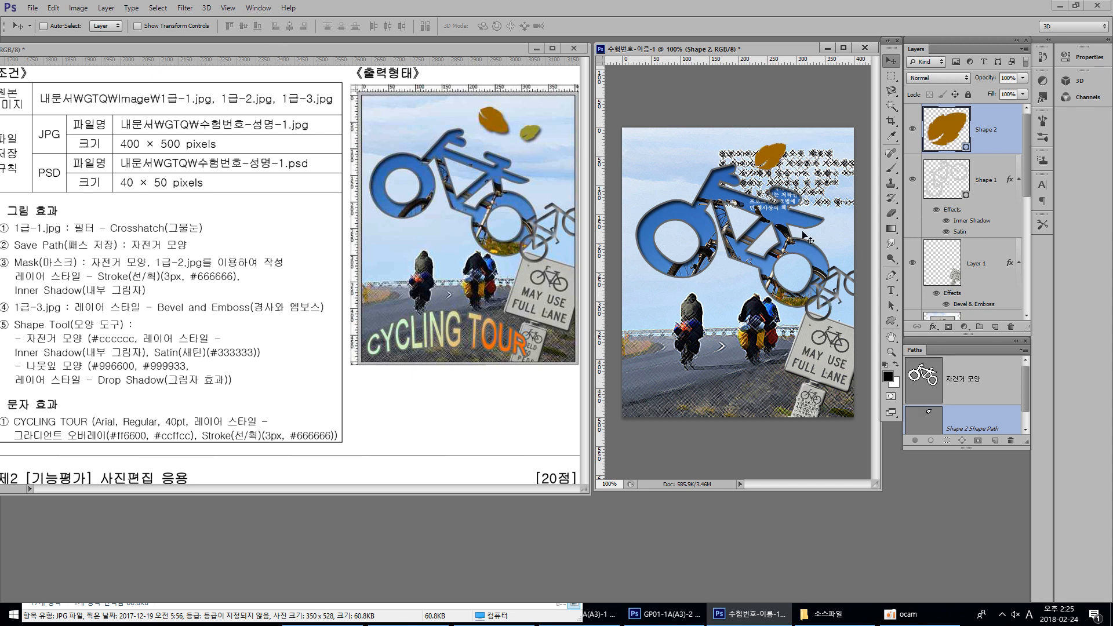
{"action": "key", "text": "ctrl+t"}
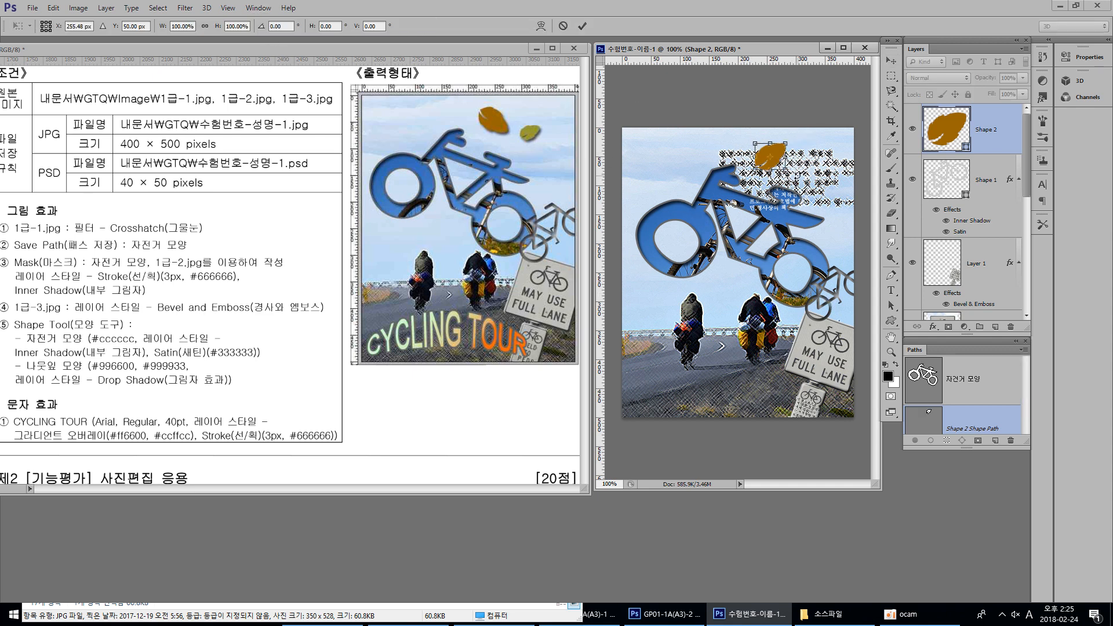
{"action": "left_click_drag", "start_coordinate": [796, 176], "coordinate": [763, 169]}
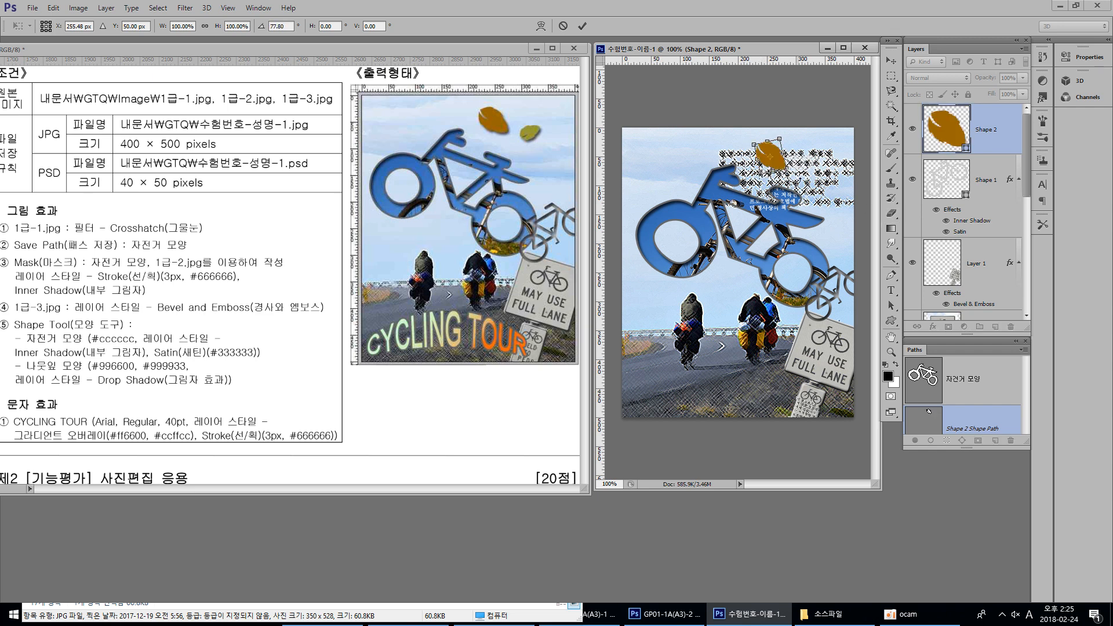
{"action": "key", "text": "Return"}
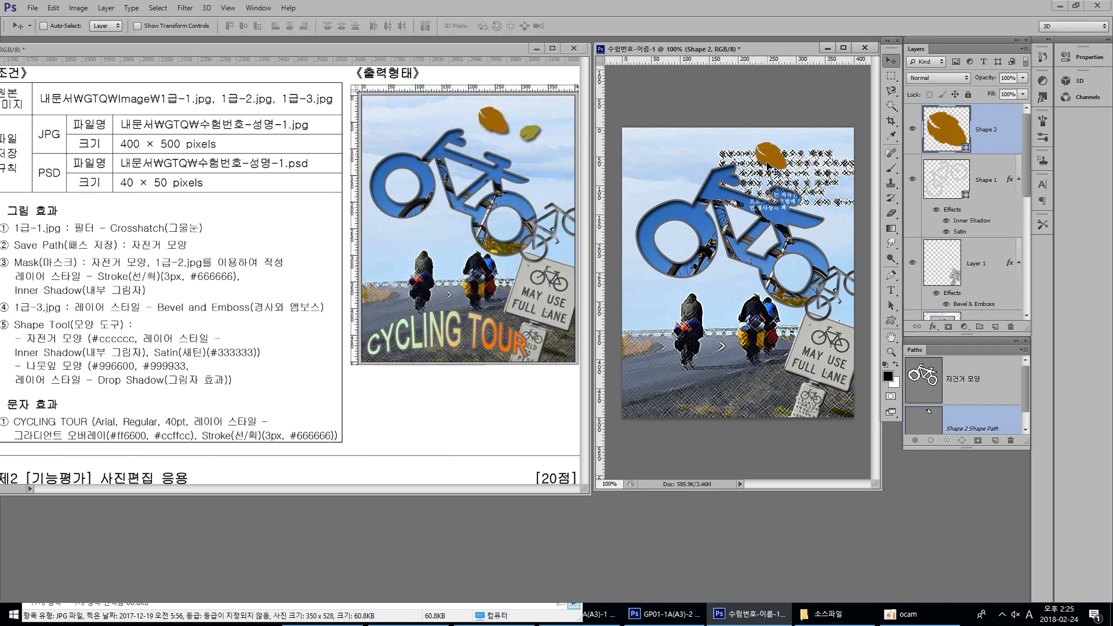
{"action": "left_click_drag", "start_coordinate": [775, 160], "coordinate": [769, 162]}
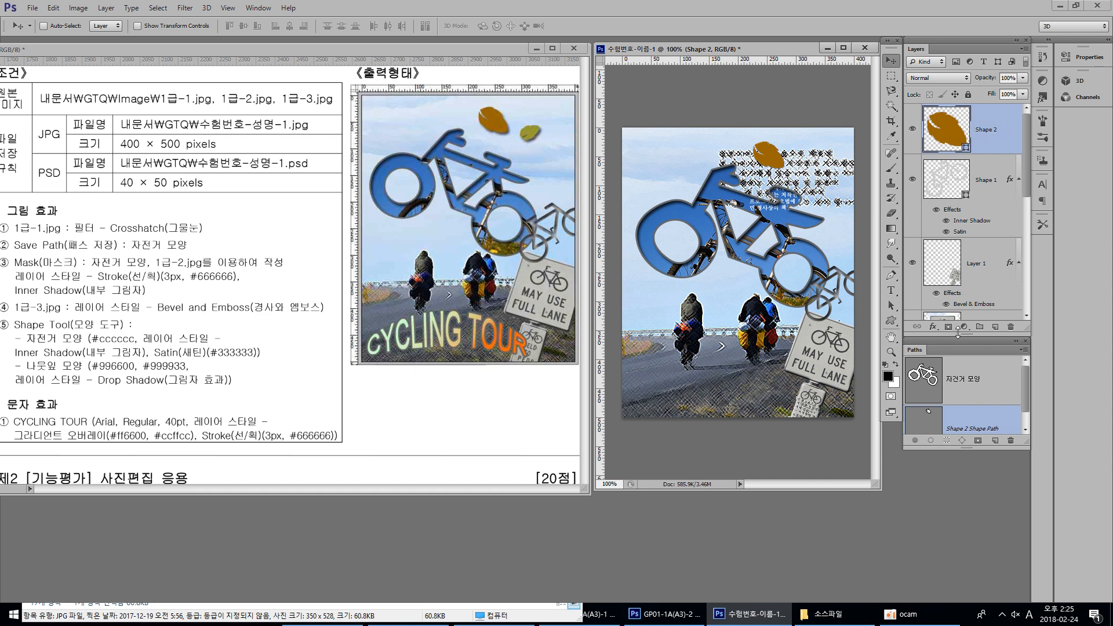
- Give the brown leaf layer a Drop Shadow with the default settings
{"action": "left_click", "coordinate": [934, 328]}
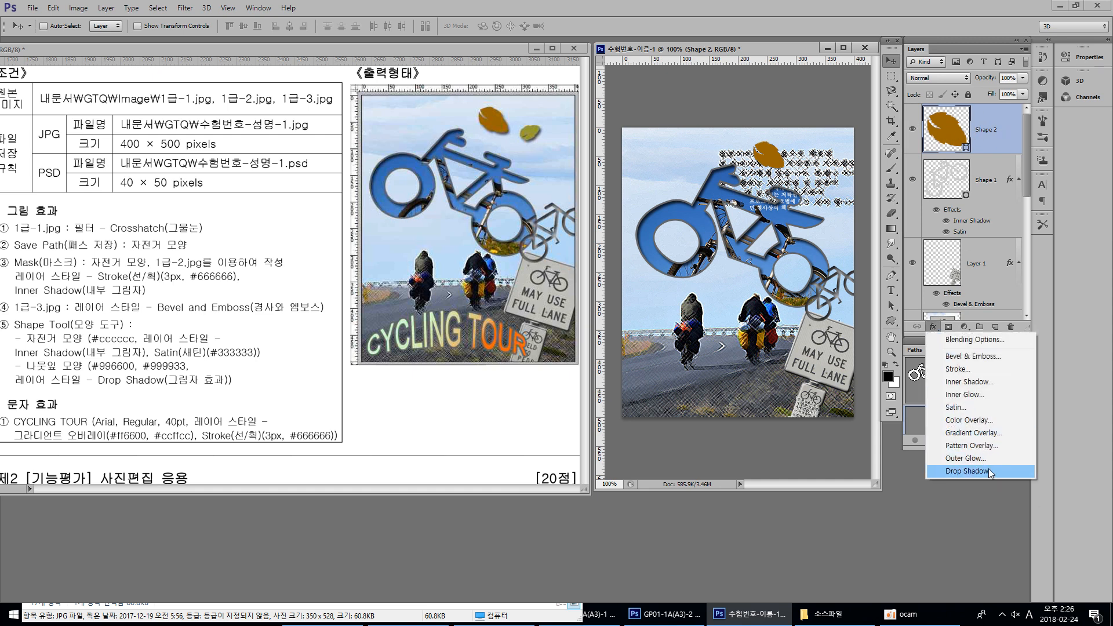
{"action": "left_click", "coordinate": [989, 472]}
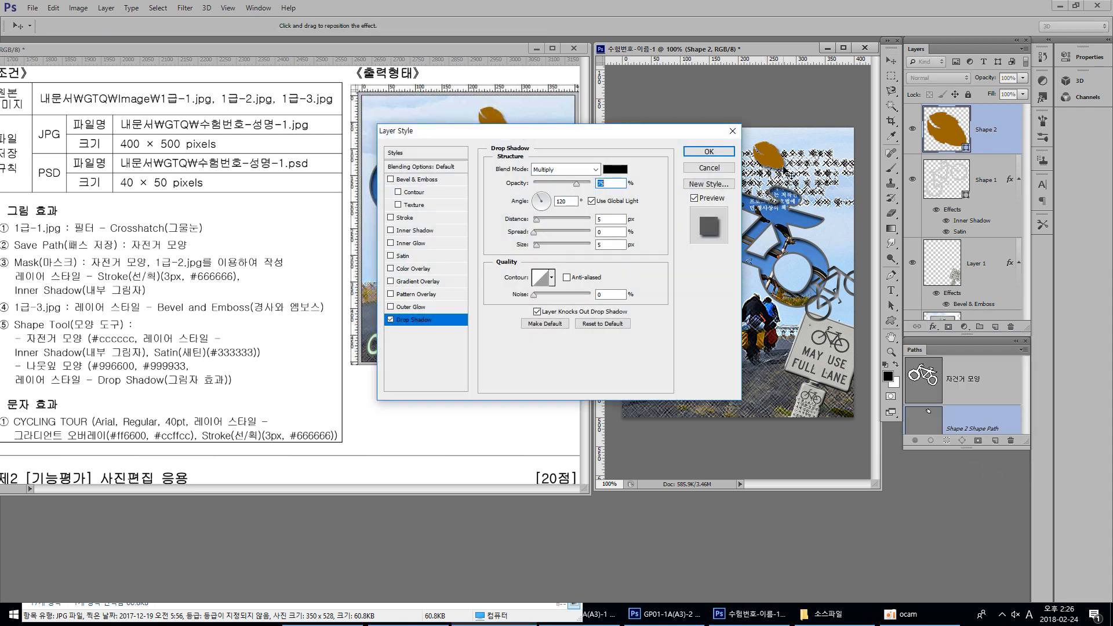
{"action": "left_click_drag", "start_coordinate": [658, 138], "coordinate": [619, 226]}
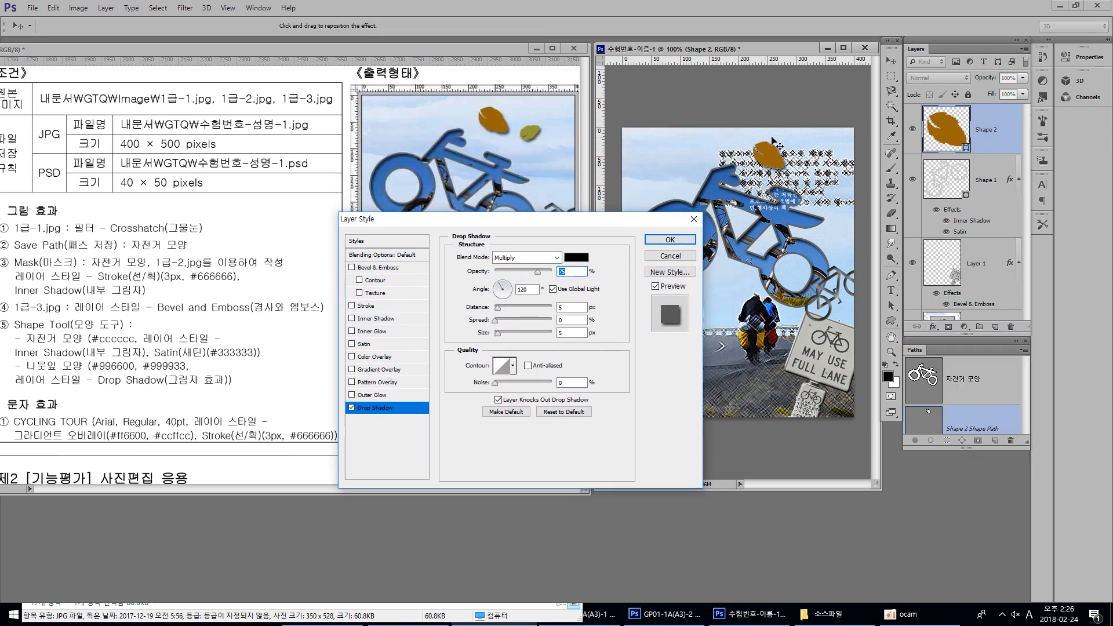
{"action": "left_click", "coordinate": [683, 241]}
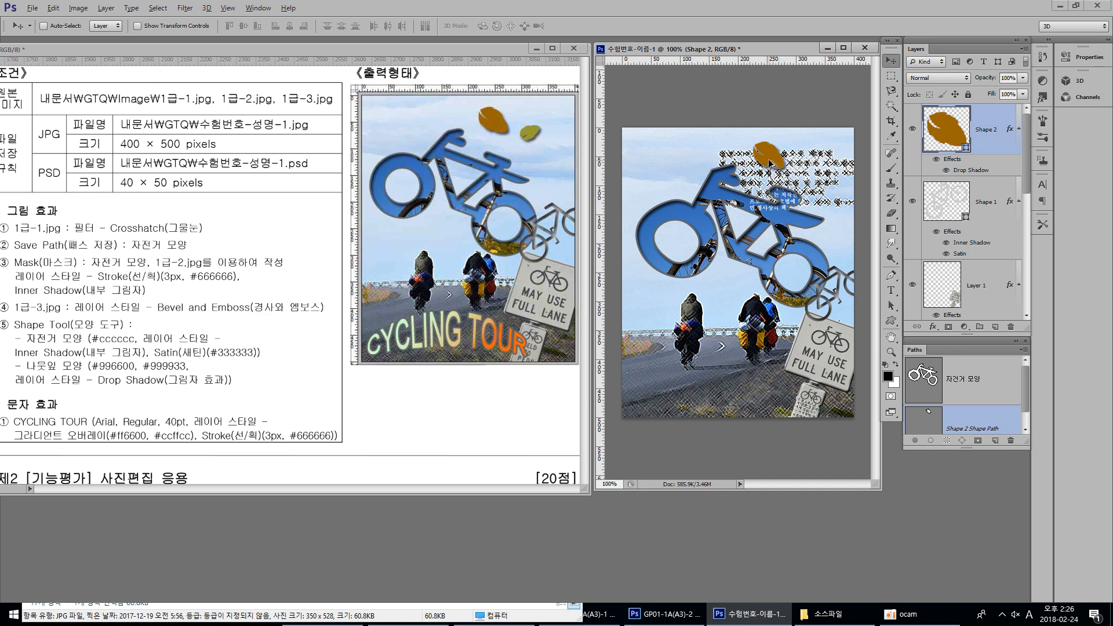
- Duplicate the brown leaf to its right, scale the copy to about 61.3%, rotate it about -61.3° and adjust its position
{"action": "left_click_drag", "start_coordinate": [771, 164], "coordinate": [808, 172]}
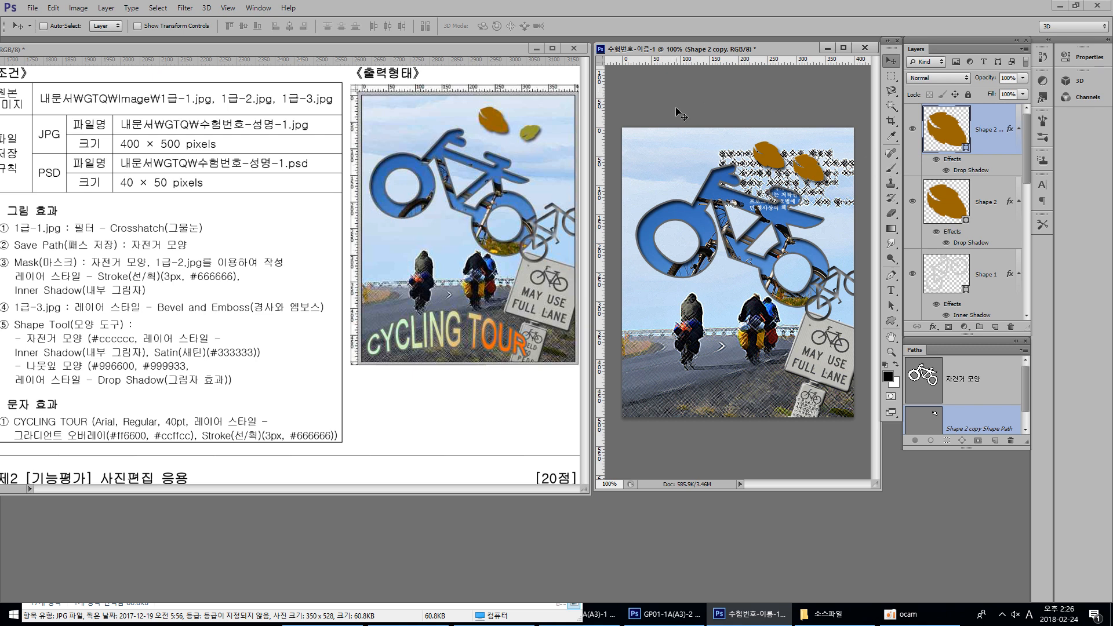
{"action": "key", "text": "ctrl+t"}
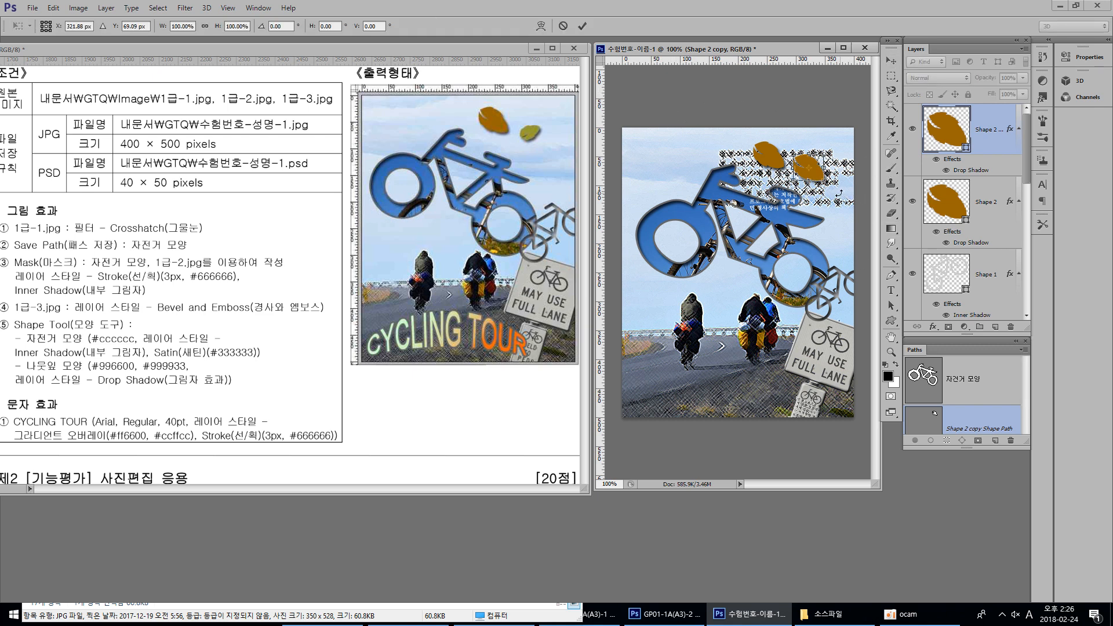
{"action": "left_click_drag", "start_coordinate": [838, 193], "coordinate": [805, 172]}
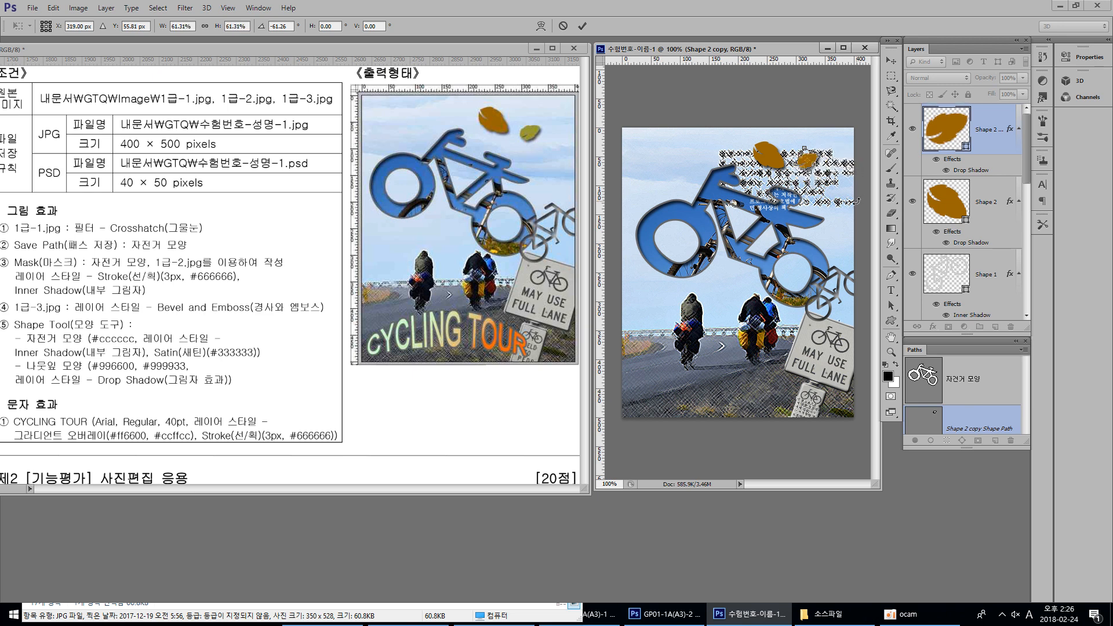
{"action": "key", "text": "Return"}
{"action": "left_click_drag", "start_coordinate": [801, 162], "coordinate": [806, 168]}
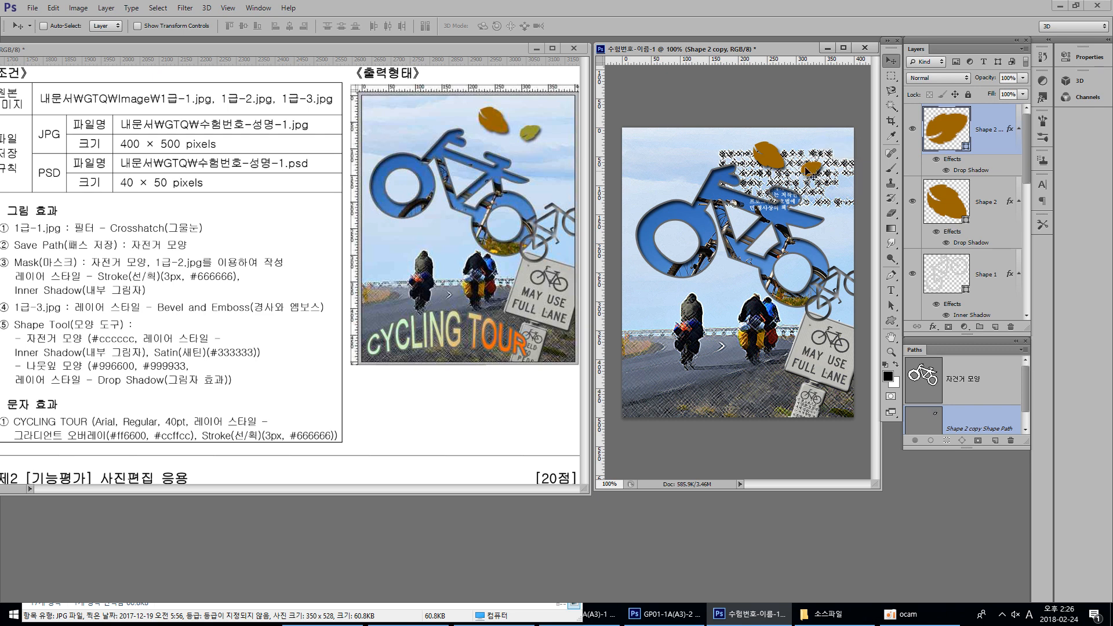
- Set the small leaf copy's fill color to #999933 and nudge it slightly toward the brown leaf
{"action": "double_click", "coordinate": [953, 135]}
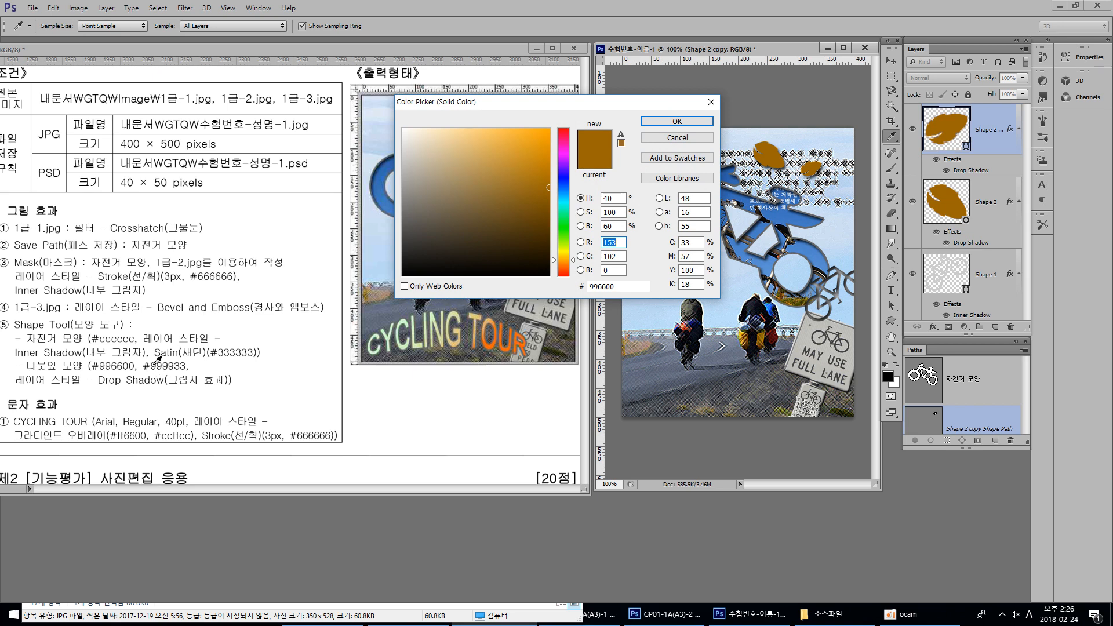
{"action": "left_click", "coordinate": [619, 286]}
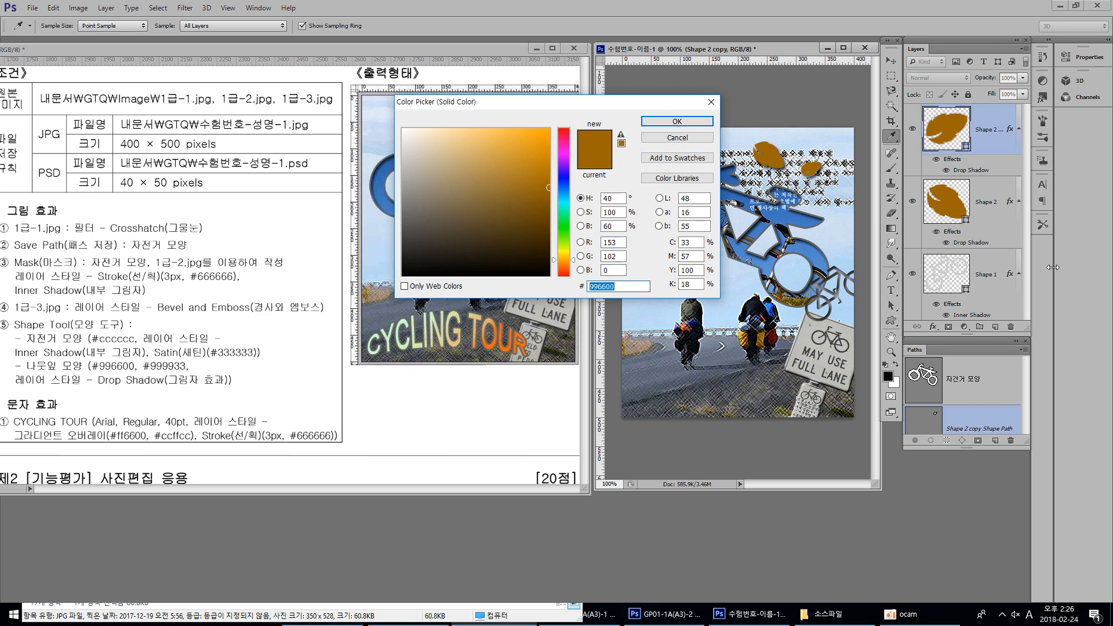
{"action": "type", "text": "999933"}
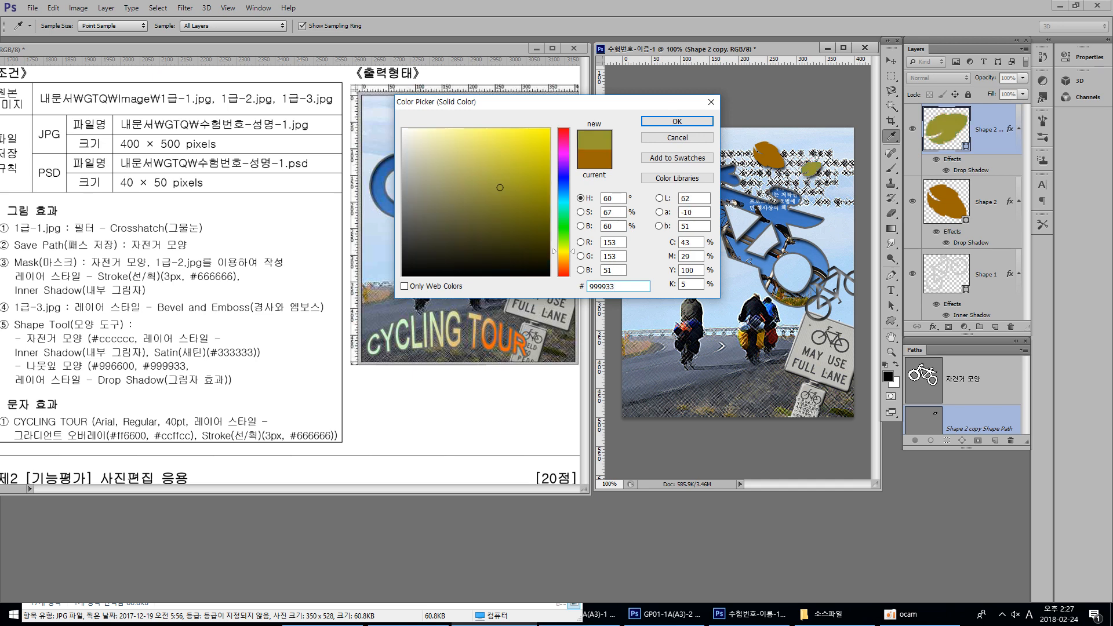
{"action": "key", "text": "Return"}
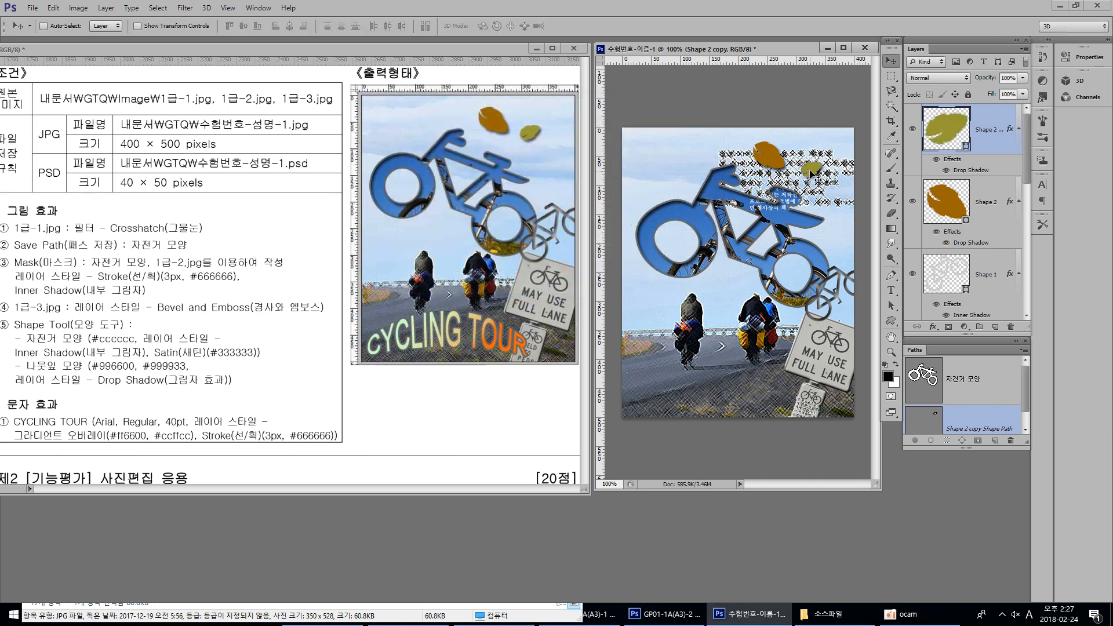
{"action": "left_click_drag", "start_coordinate": [811, 168], "coordinate": [808, 169]}
- Set up the horizontal Type tool with the Arial font, Regular style, at 40 pt
{"action": "left_click", "coordinate": [892, 291]}
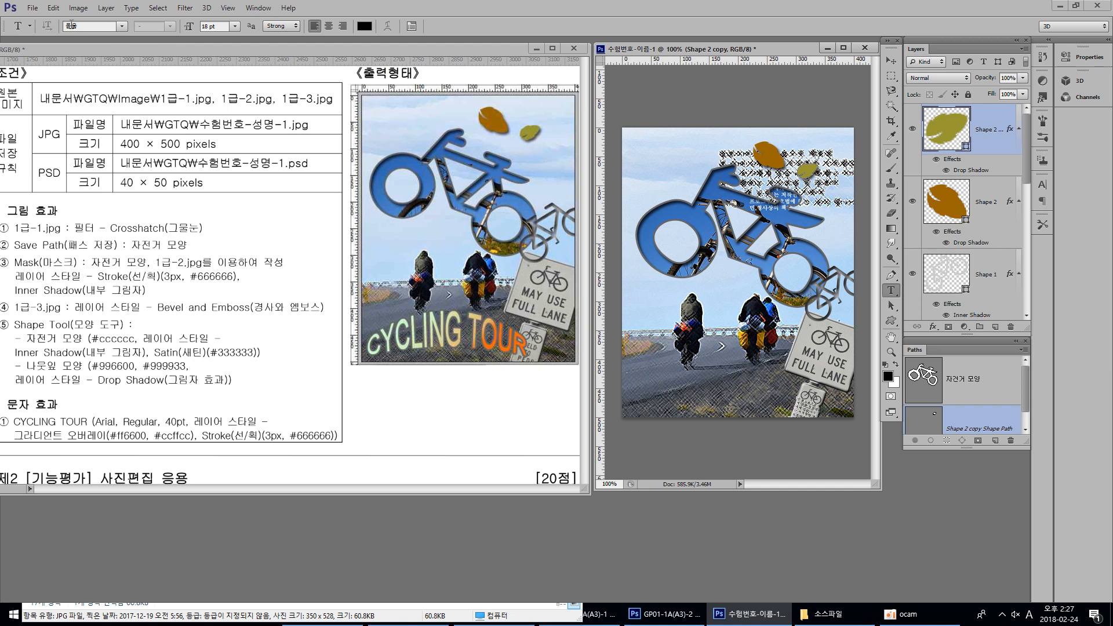
{"action": "left_click", "coordinate": [123, 27]}
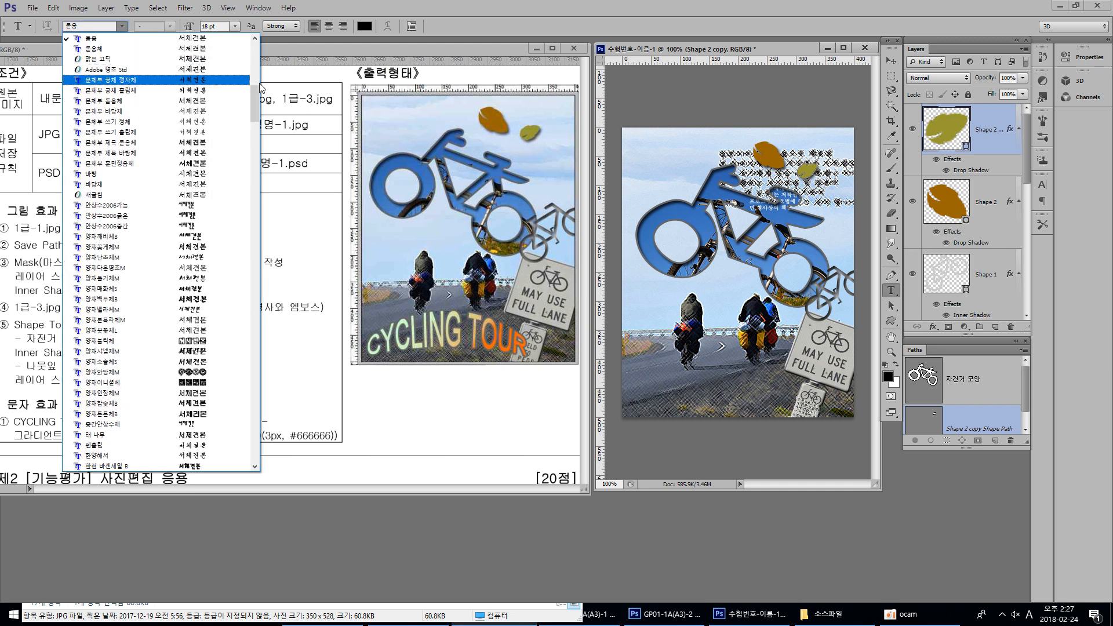
{"action": "left_click_drag", "start_coordinate": [253, 100], "coordinate": [254, 153]}
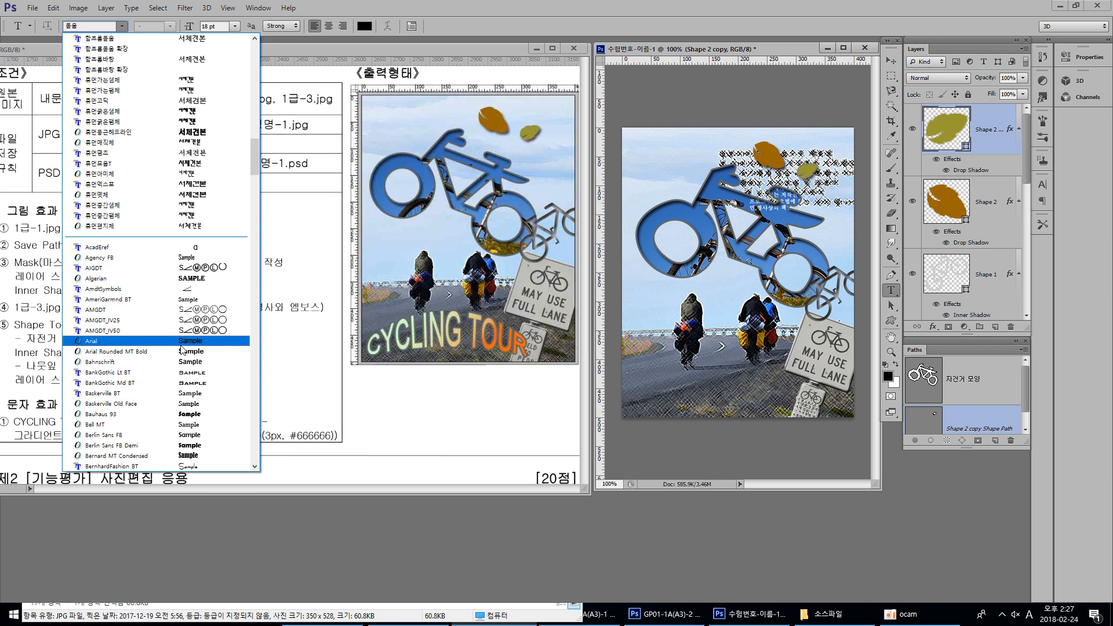
{"action": "mouse_move", "coordinate": [253, 156]}
{"action": "left_mouse_down"}
{"action": "mouse_move", "coordinate": [252, 243]}
{"action": "mouse_move", "coordinate": [252, 157]}
{"action": "mouse_move", "coordinate": [252, 170]}
{"action": "left_mouse_up"}
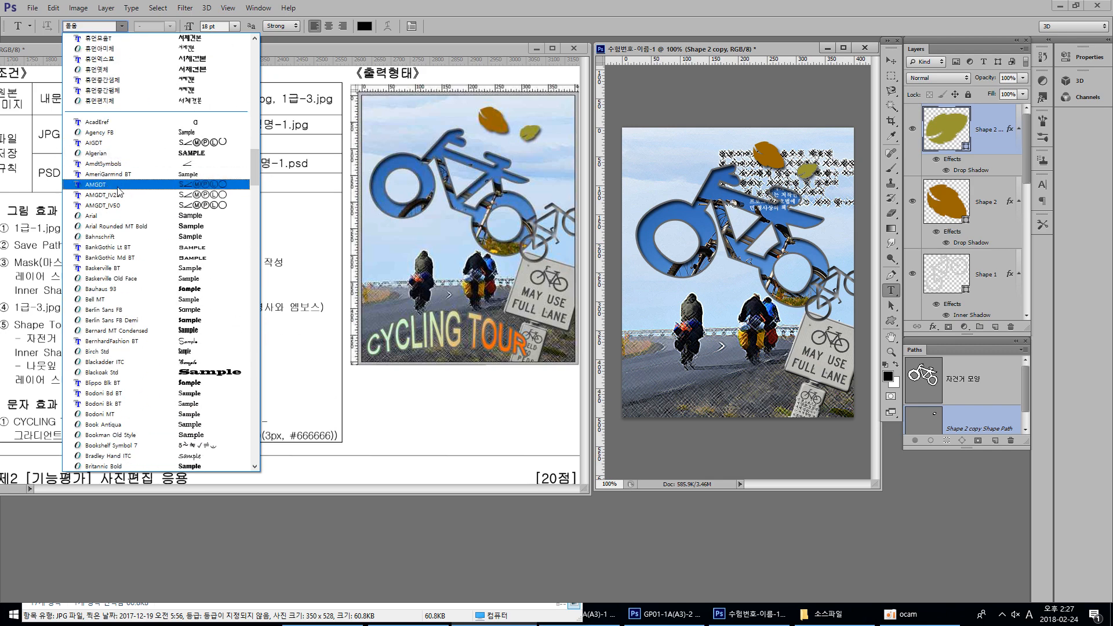
{"action": "left_click", "coordinate": [119, 215]}
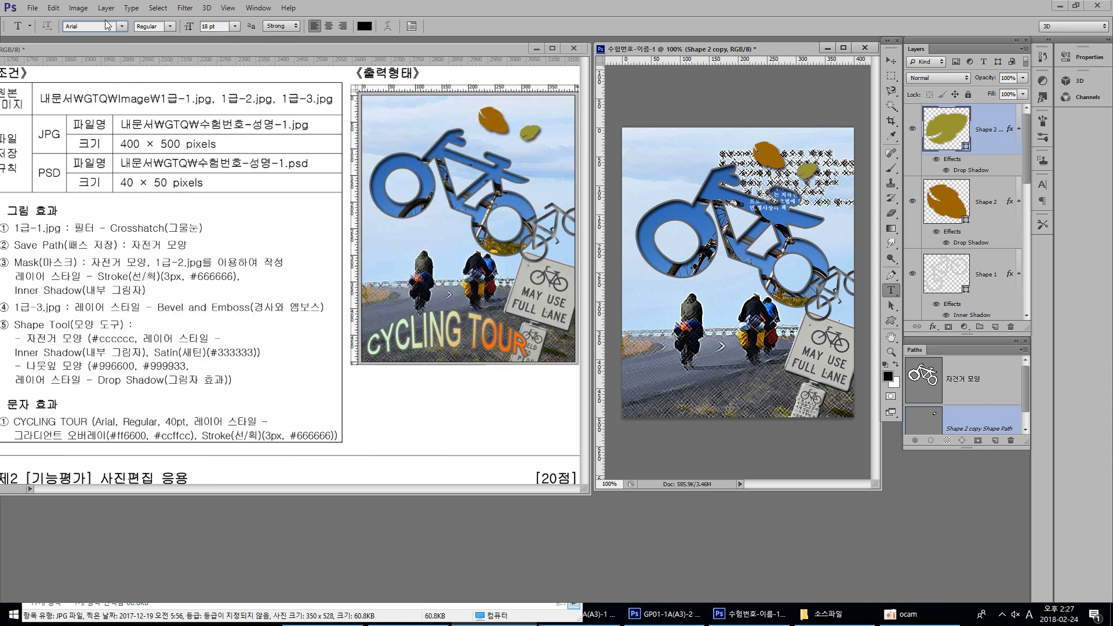
{"action": "left_click", "coordinate": [170, 27]}
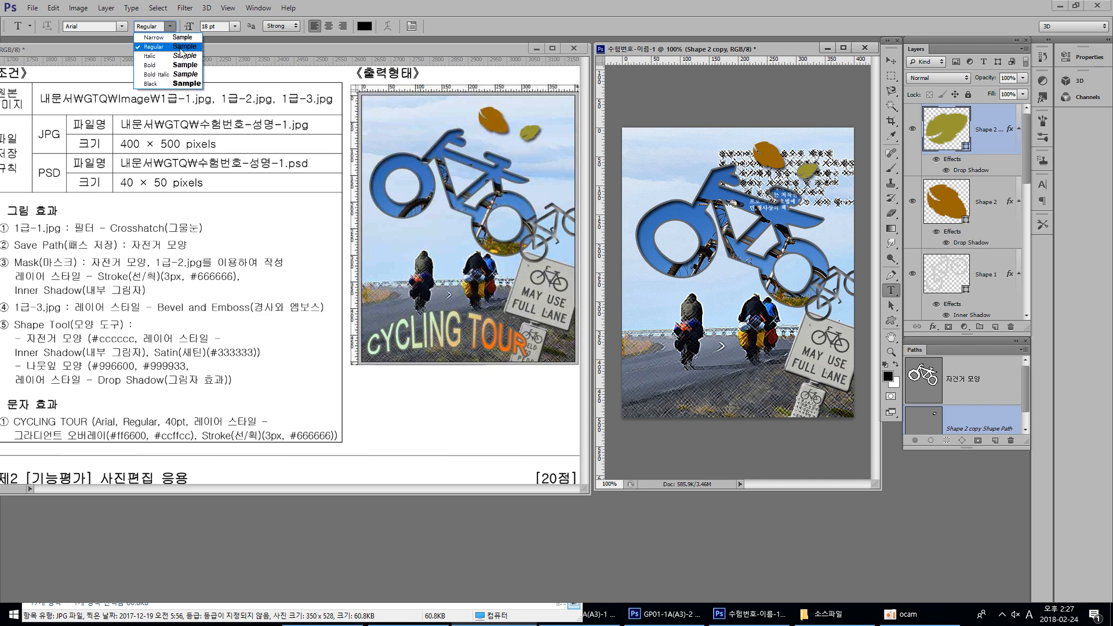
{"action": "left_click", "coordinate": [180, 47]}
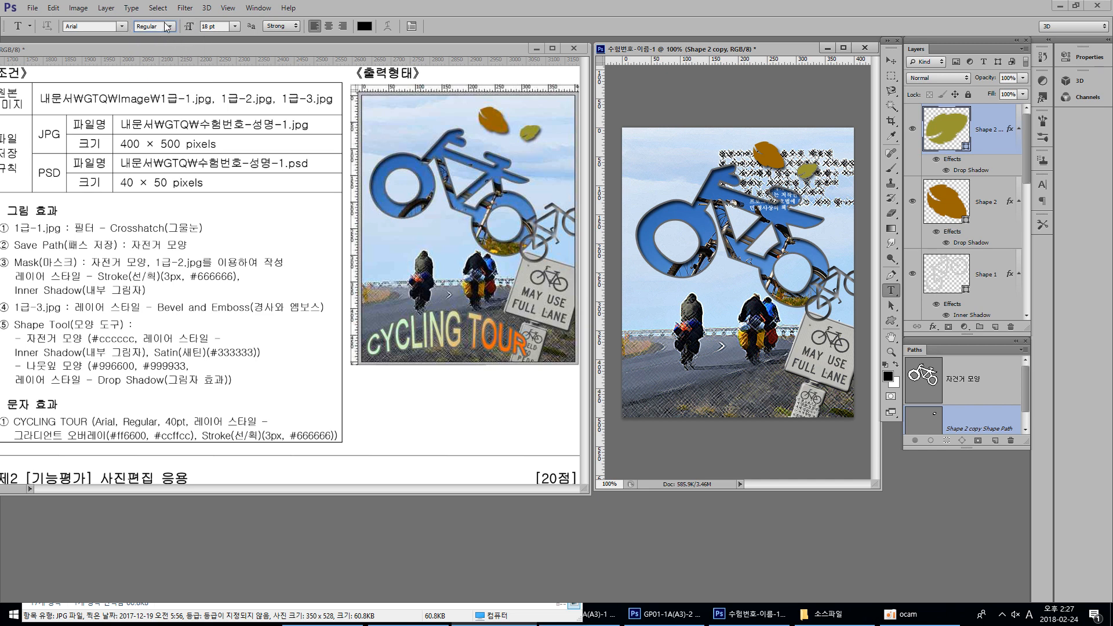
{"action": "left_click", "coordinate": [220, 28]}
{"action": "type", "text": "40"}
- Add the title text CYCLING TOUR near the bottom of the canvas and shift it slightly toward the lower-left corner
{"action": "left_click", "coordinate": [646, 393]}
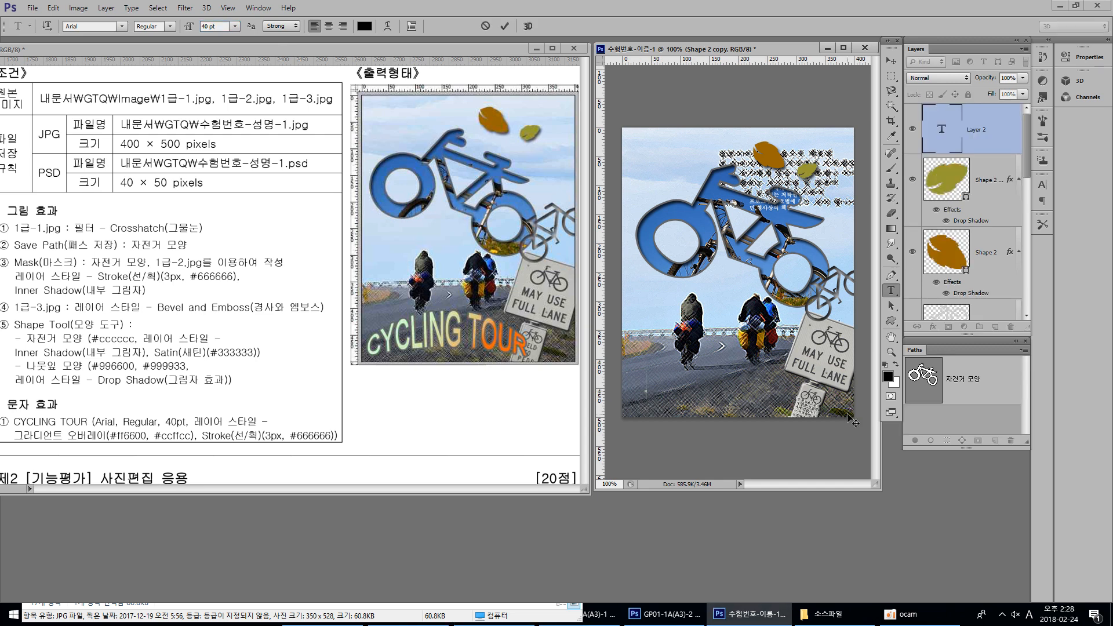
{"action": "type", "text": "CYCLI"}
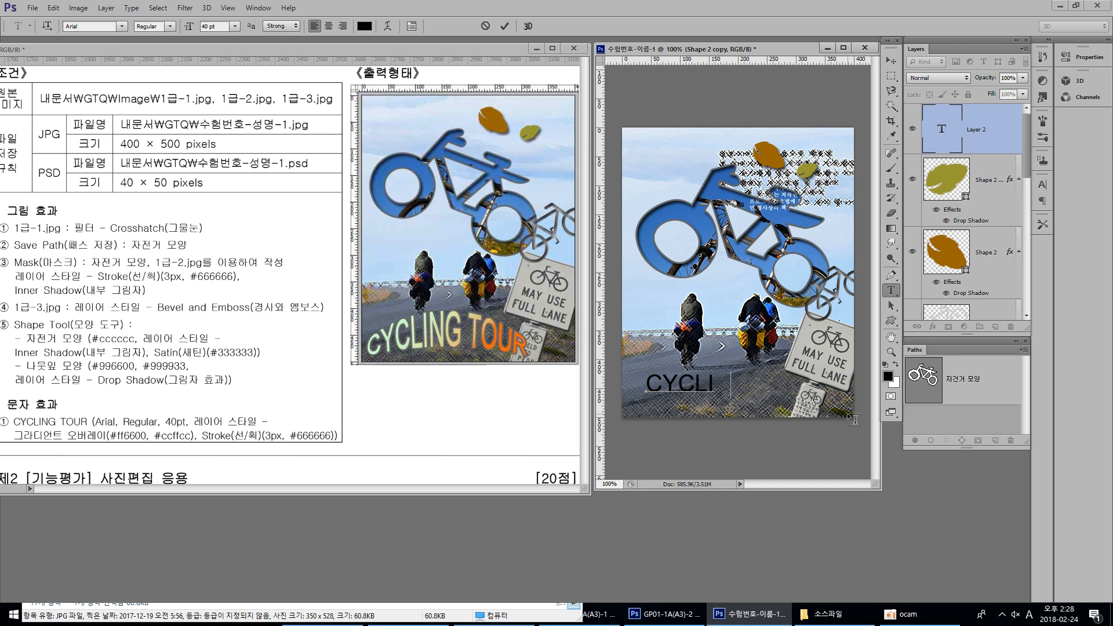
{"action": "type", "text": "NG TO"}
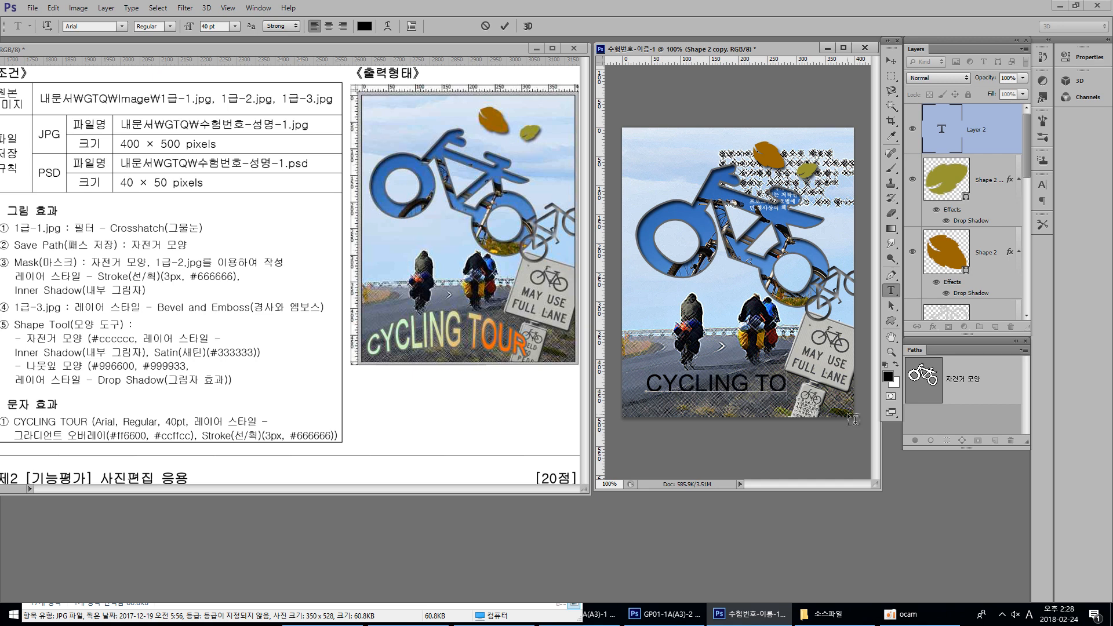
{"action": "type", "text": "UR"}
{"action": "left_click", "coordinate": [891, 60]}
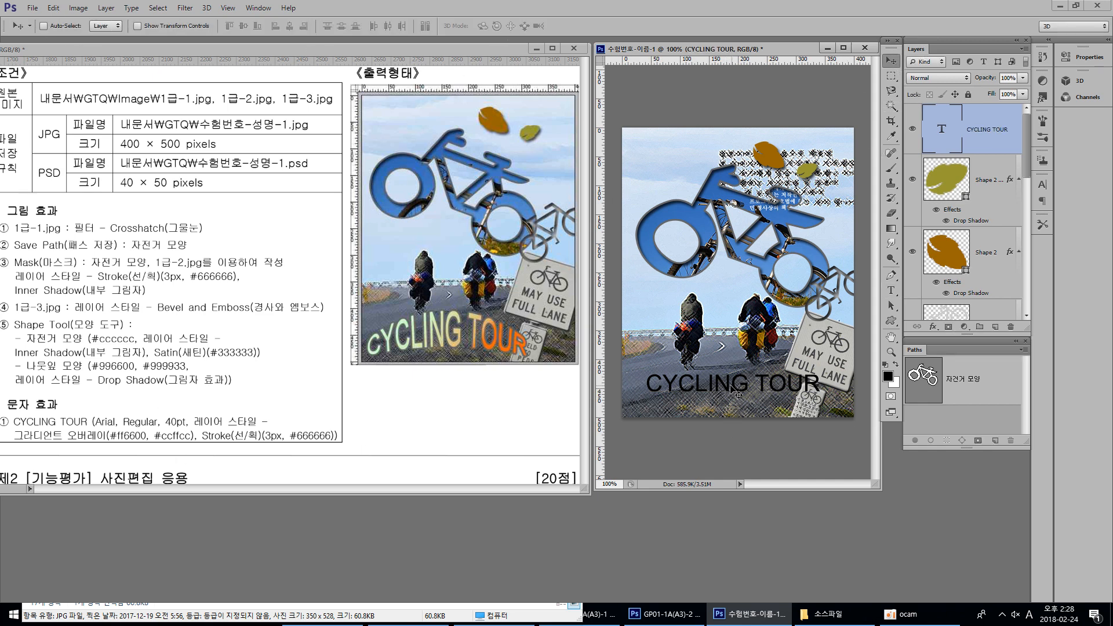
{"action": "left_click_drag", "start_coordinate": [731, 389], "coordinate": [714, 402]}
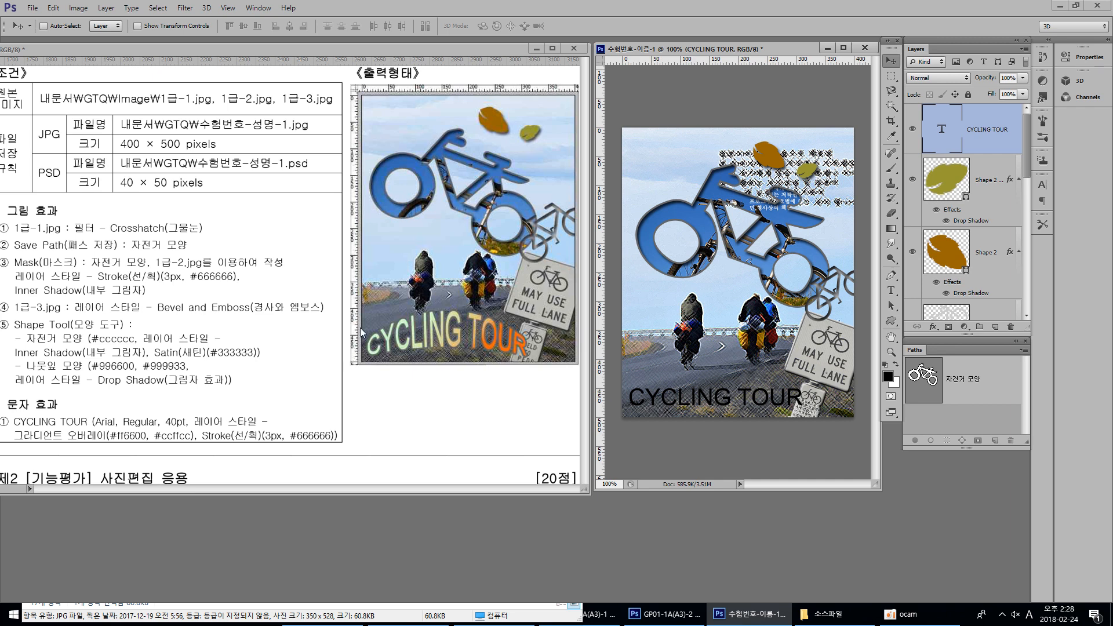
- Apply a horizontal Arch text warp with a +26% bend to the CYCLING TOUR title
{"action": "double_click", "coordinate": [943, 132]}
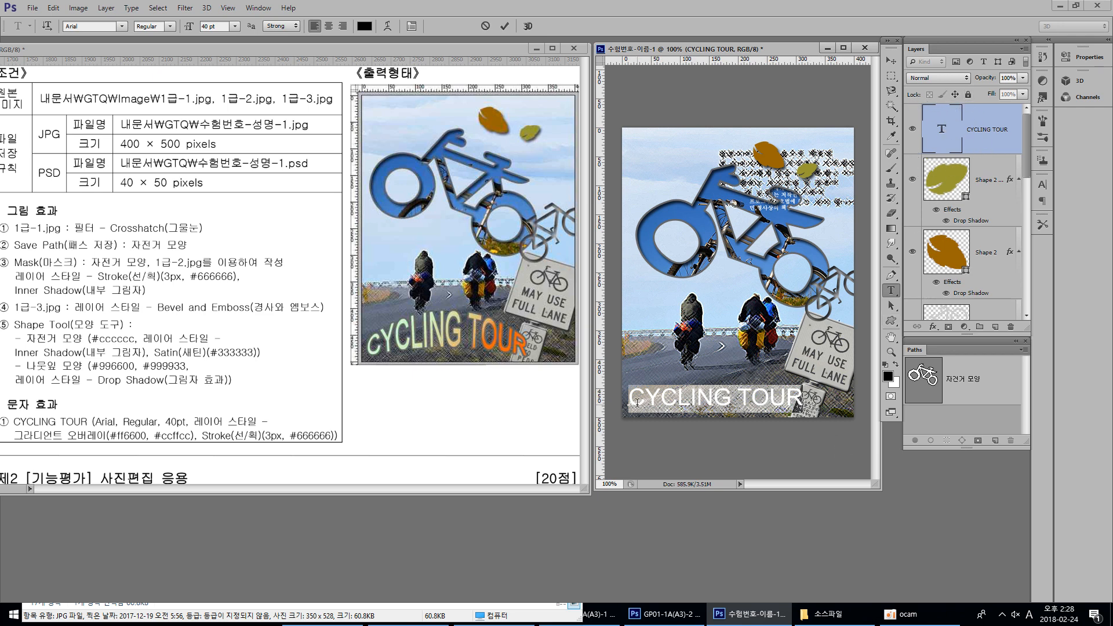
{"action": "left_click", "coordinate": [389, 28]}
{"action": "left_click_drag", "start_coordinate": [930, 122], "coordinate": [506, 99]}
{"action": "left_click", "coordinate": [482, 116]}
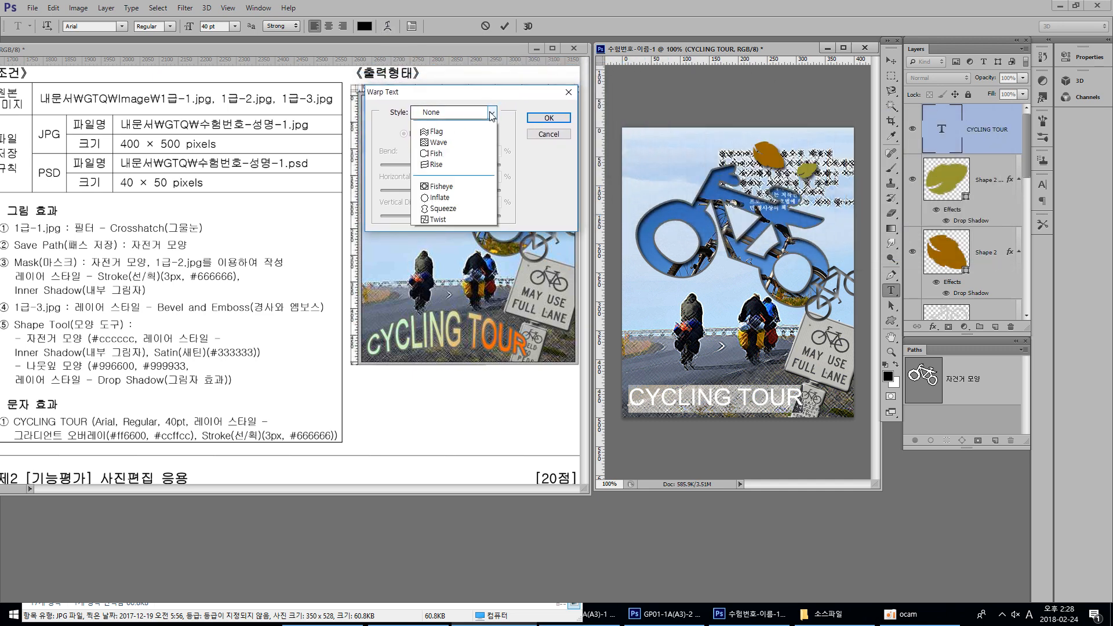
{"action": "left_click", "coordinate": [493, 112]}
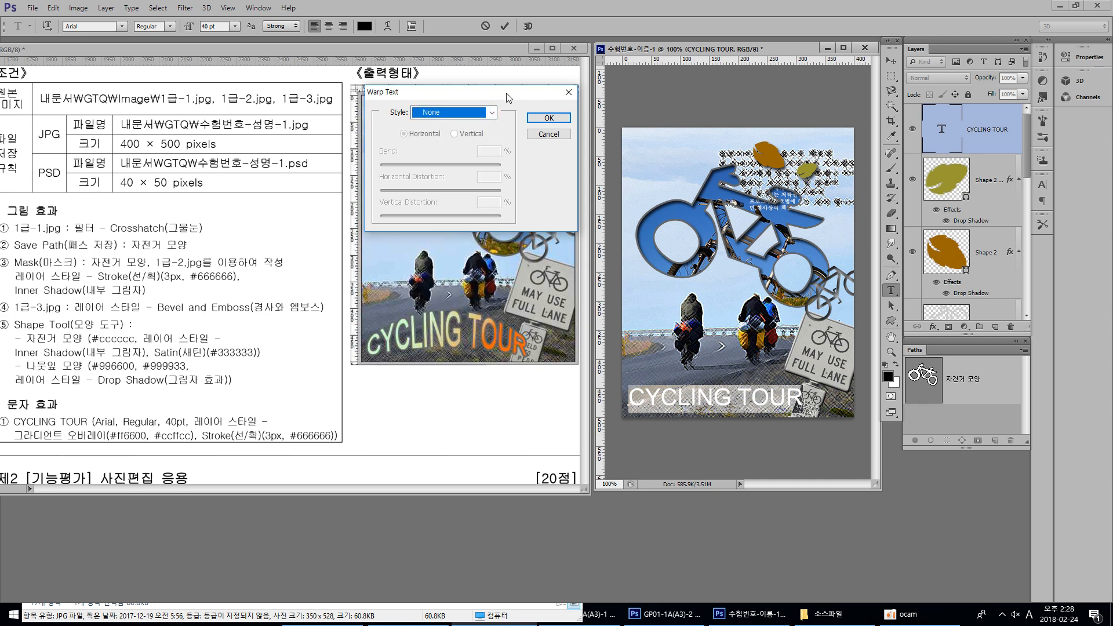
{"action": "left_click", "coordinate": [492, 113]}
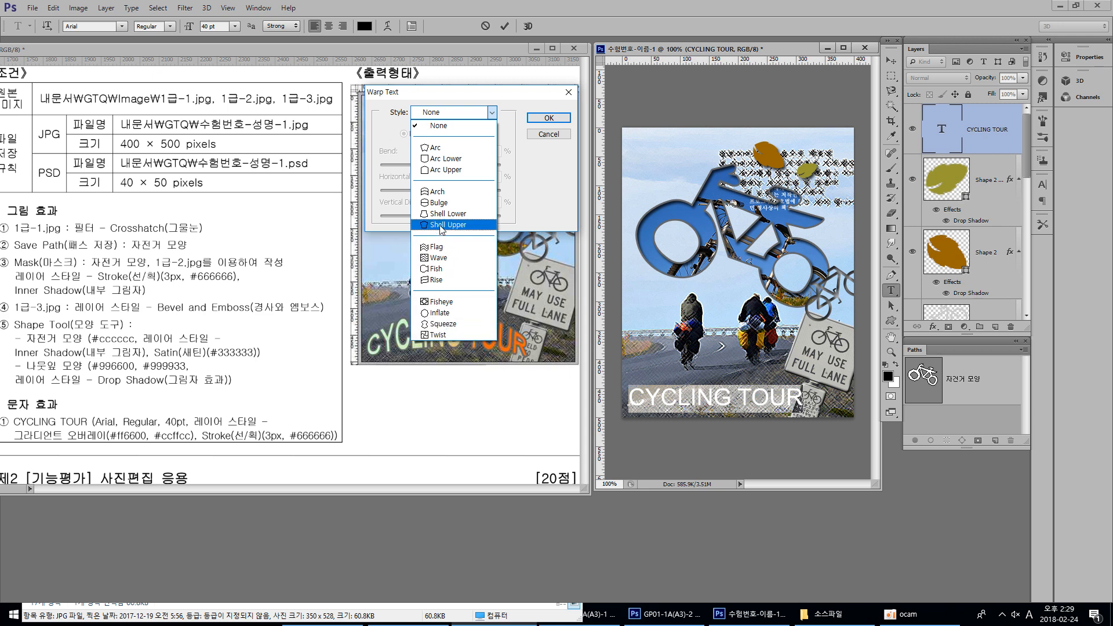
{"action": "left_click", "coordinate": [441, 195]}
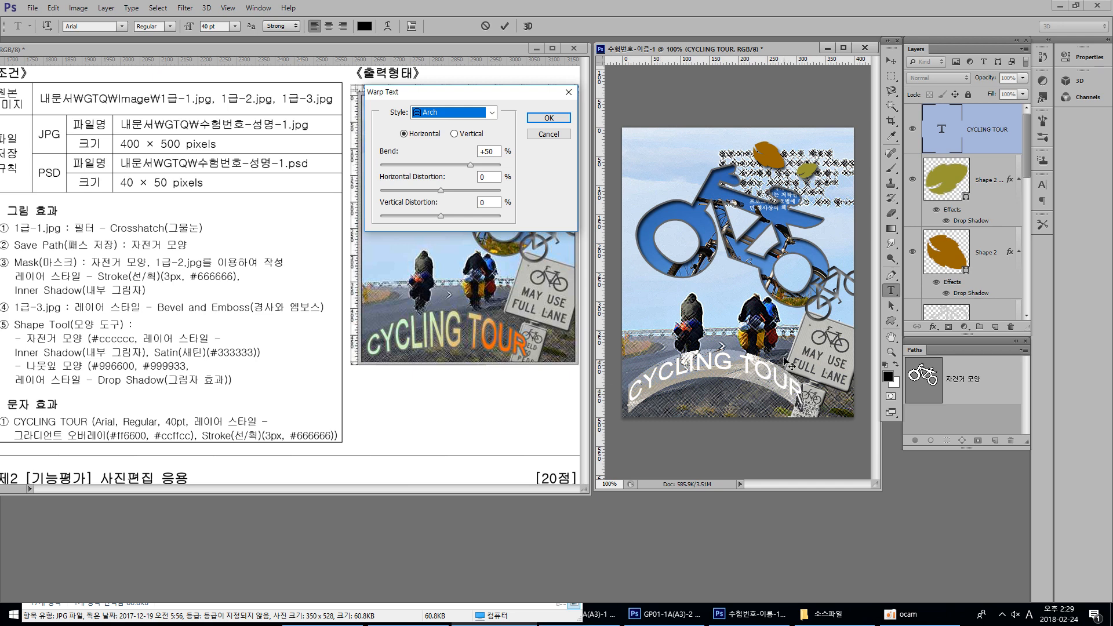
{"action": "mouse_move", "coordinate": [471, 166]}
{"action": "left_mouse_down"}
{"action": "mouse_move", "coordinate": [446, 172]}
{"action": "mouse_move", "coordinate": [455, 172]}
{"action": "left_mouse_up"}
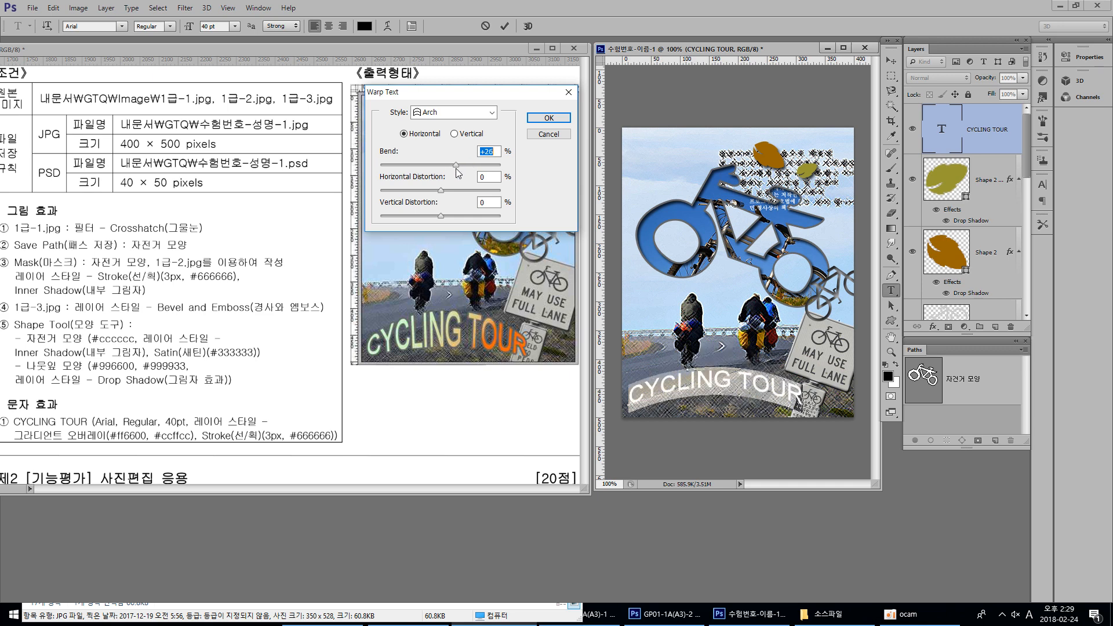
- Try a slight vertical distortion and the vertical orientation on the Arch-warped title, restoring both settings
{"action": "left_click", "coordinate": [490, 114]}
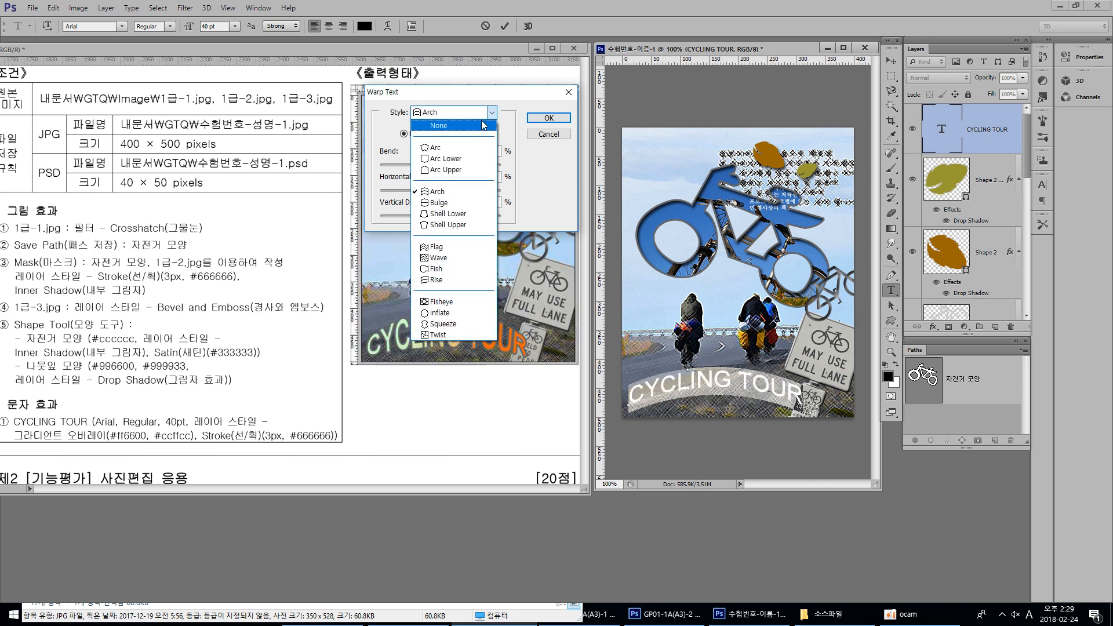
{"action": "left_click", "coordinate": [477, 193]}
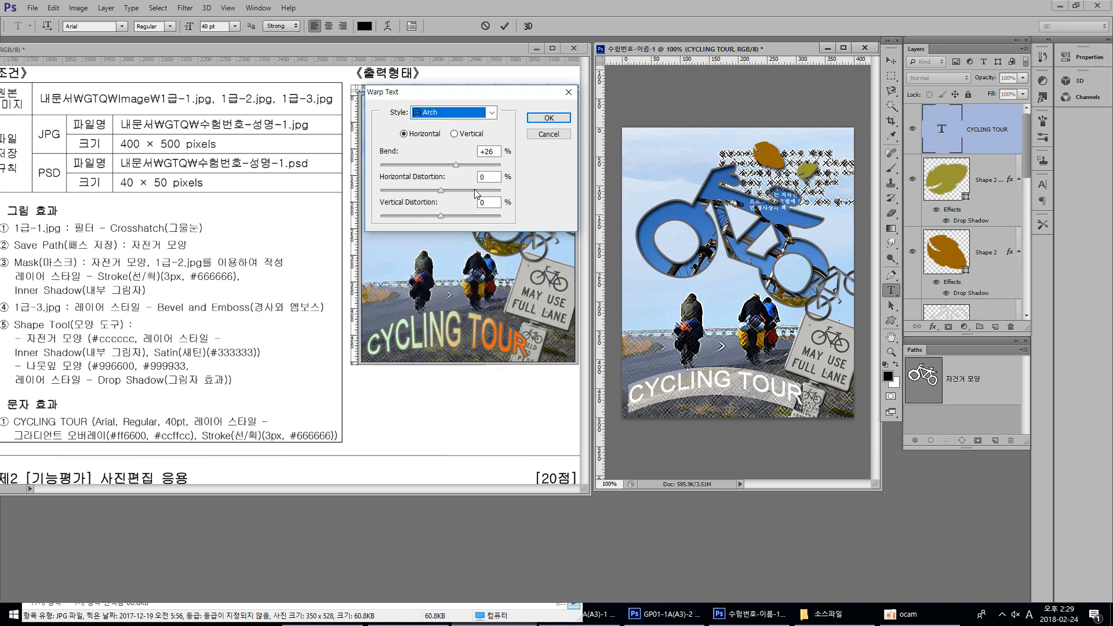
{"action": "mouse_move", "coordinate": [440, 216]}
{"action": "left_mouse_down"}
{"action": "mouse_move", "coordinate": [457, 217]}
{"action": "mouse_move", "coordinate": [443, 217]}
{"action": "left_mouse_up"}
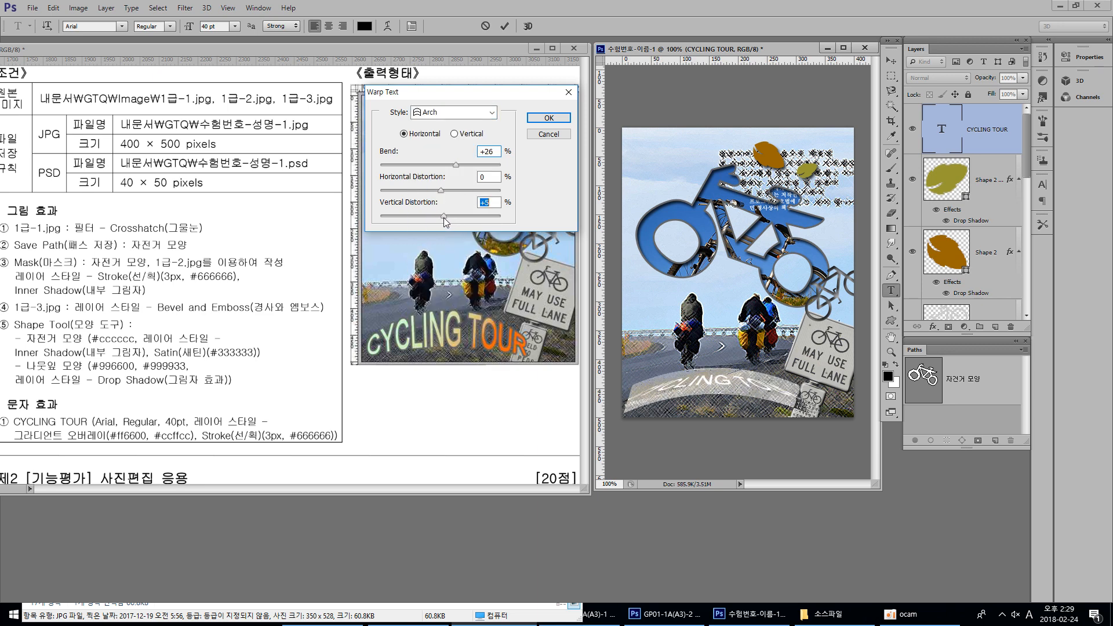
{"action": "type", "text": "0"}
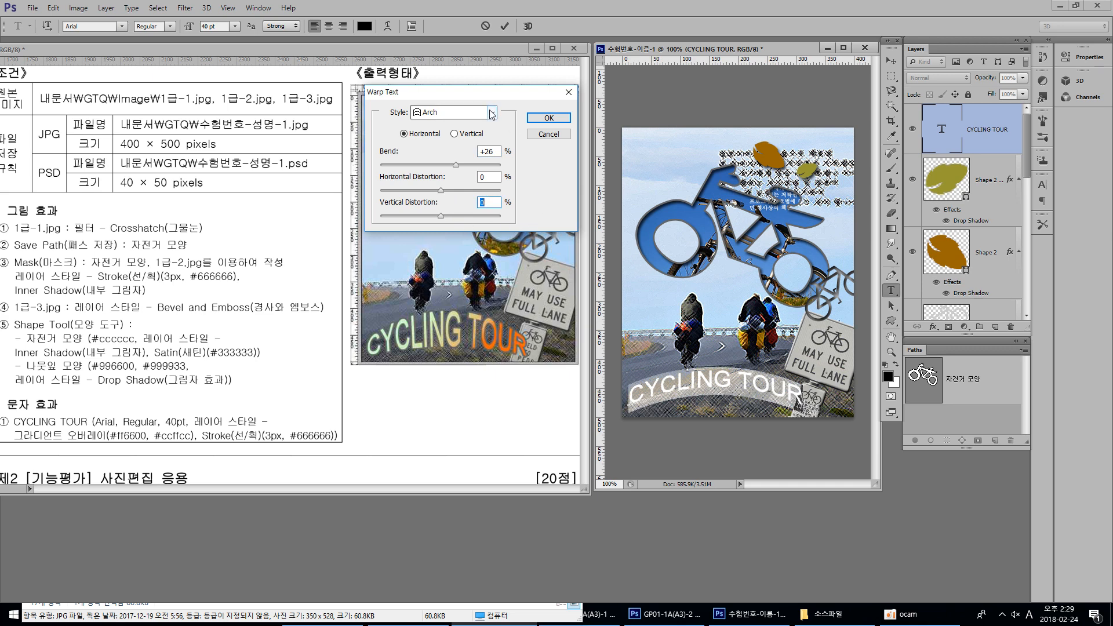
{"action": "left_click", "coordinate": [456, 134]}
{"action": "left_click", "coordinate": [403, 134]}
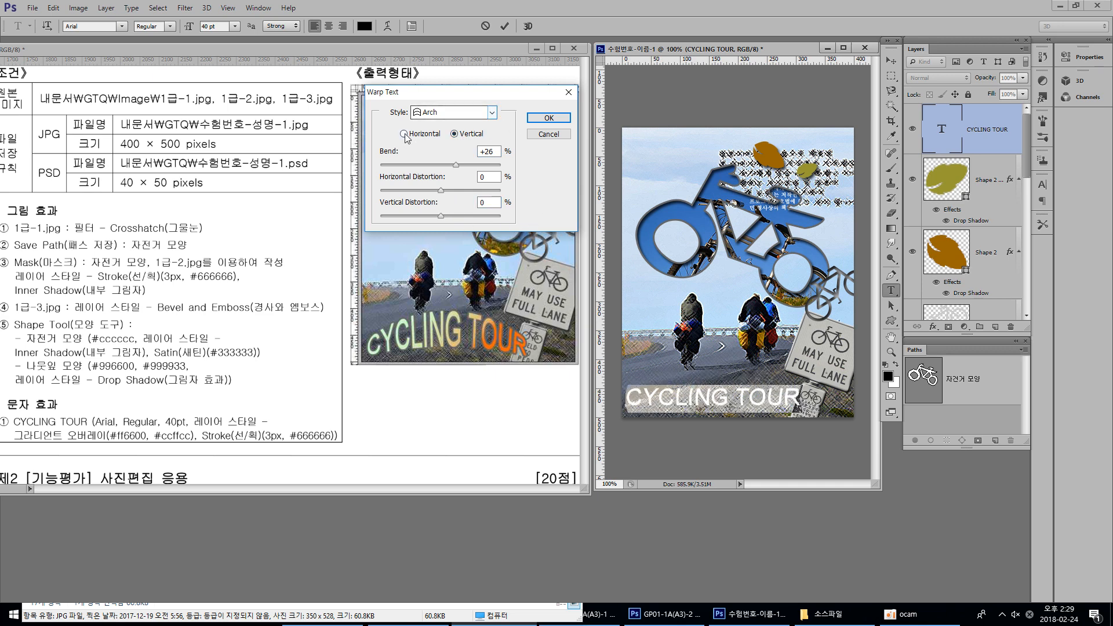
- Change the title's warp style to Arc Upper with a +34% bend and commit the text edit
{"action": "left_click", "coordinate": [490, 112]}
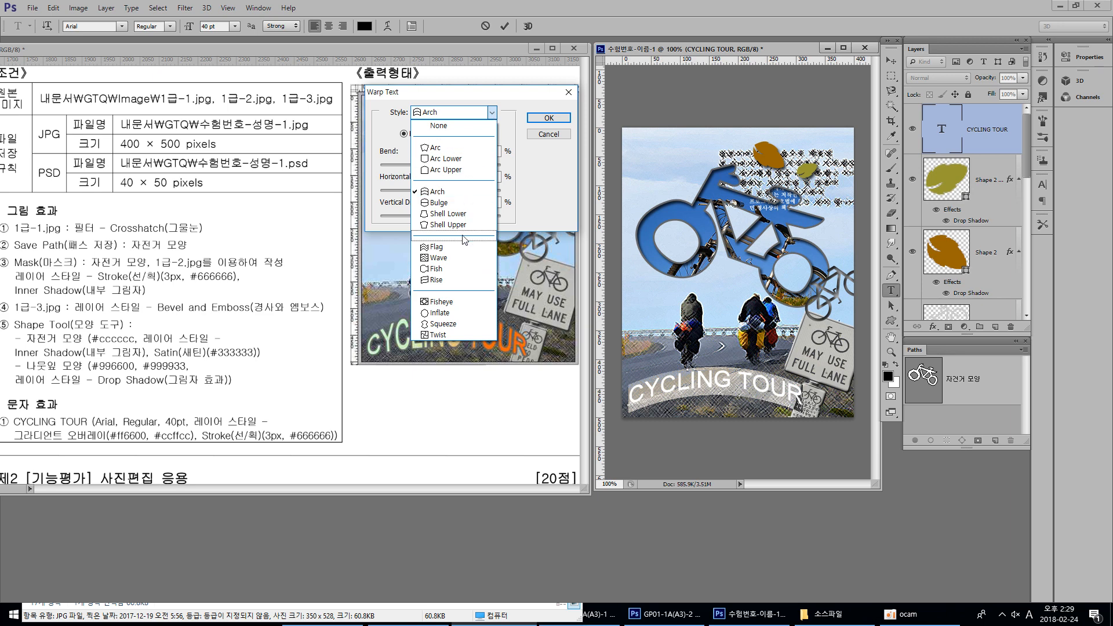
{"action": "left_click", "coordinate": [452, 169]}
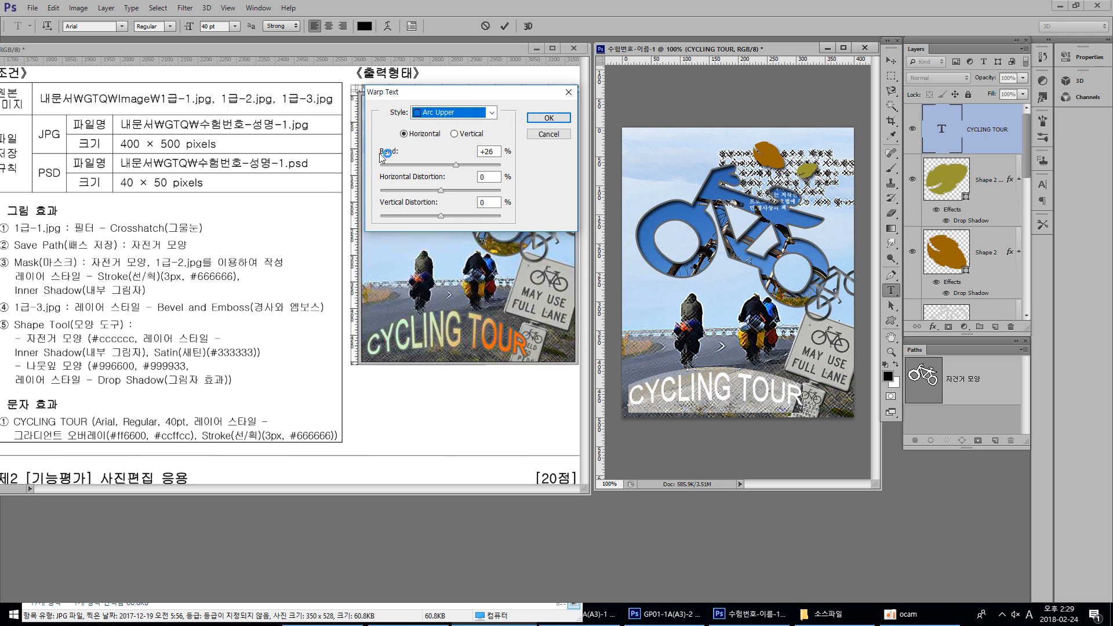
{"action": "left_click_drag", "start_coordinate": [455, 165], "coordinate": [461, 165]}
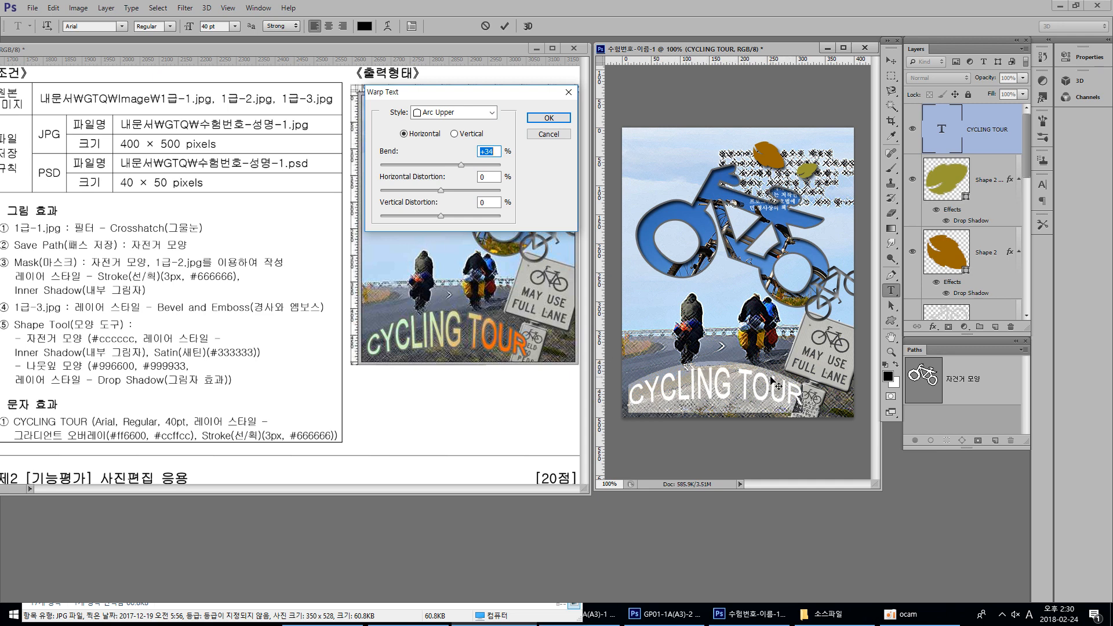
{"action": "left_click", "coordinate": [545, 124]}
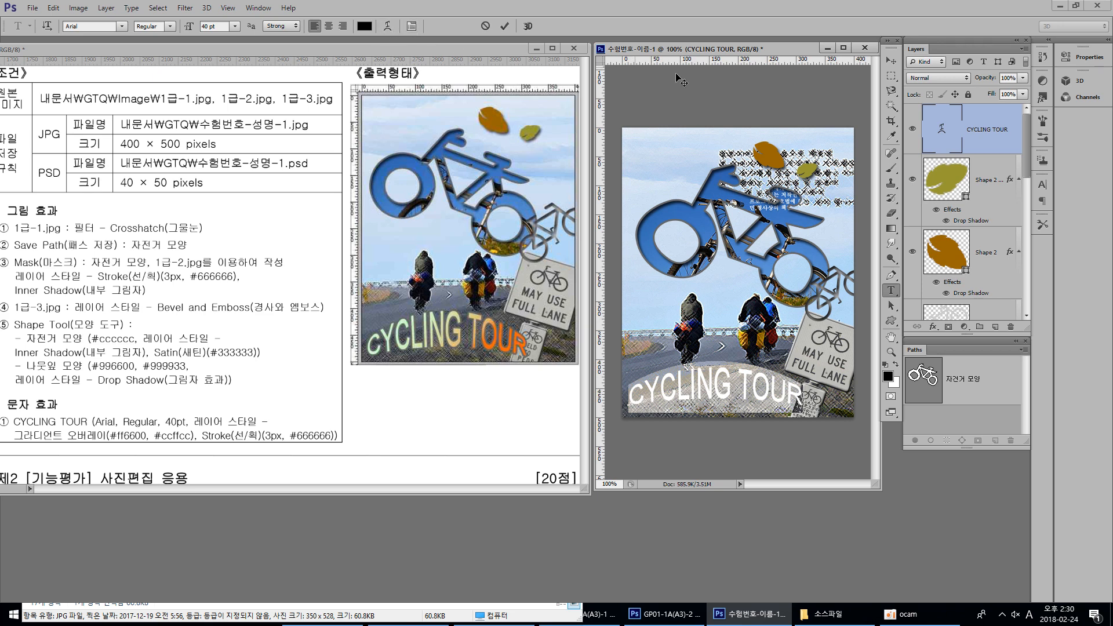
{"action": "left_click", "coordinate": [891, 60]}
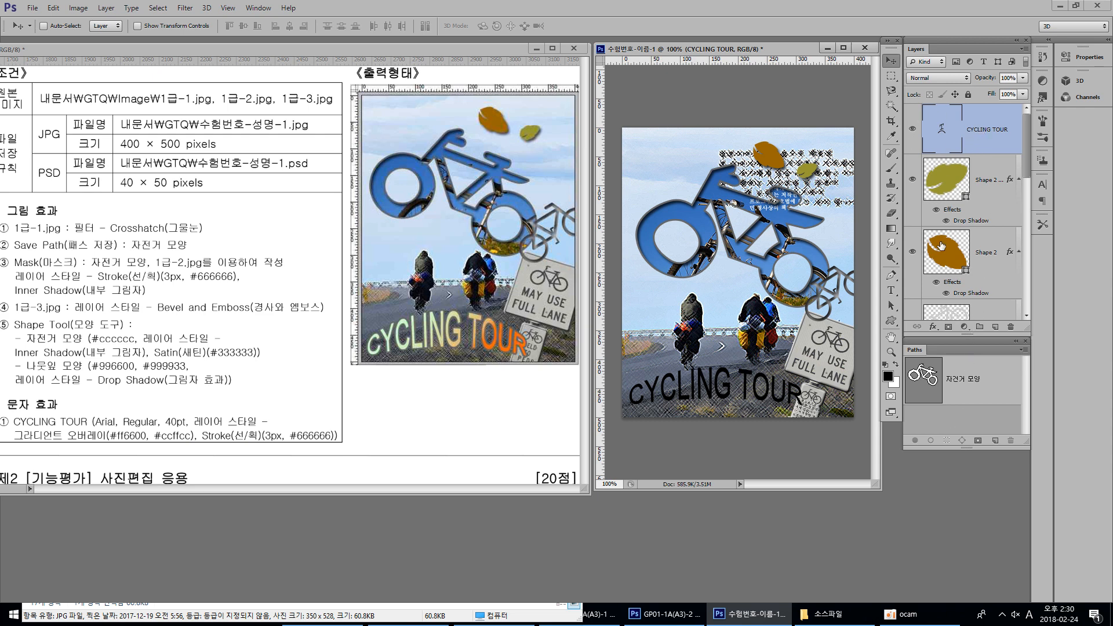
- Add a Gradient Overlay layer style to the CYCLING TOUR text layer, keeping the title visible beside the settings
{"action": "left_click", "coordinate": [934, 329]}
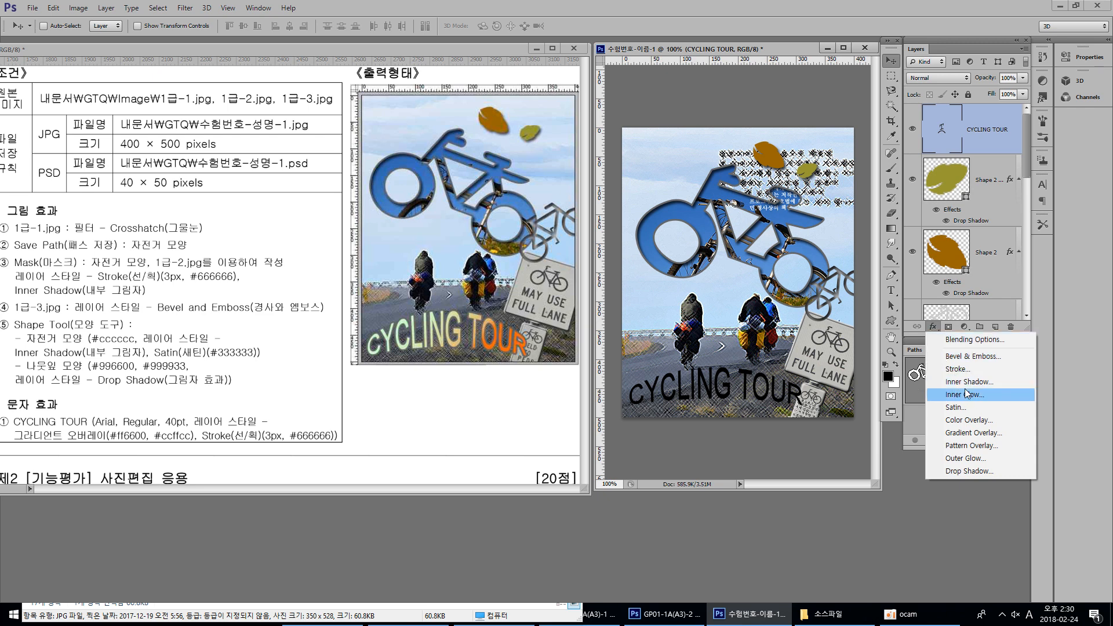
{"action": "left_click", "coordinate": [986, 431]}
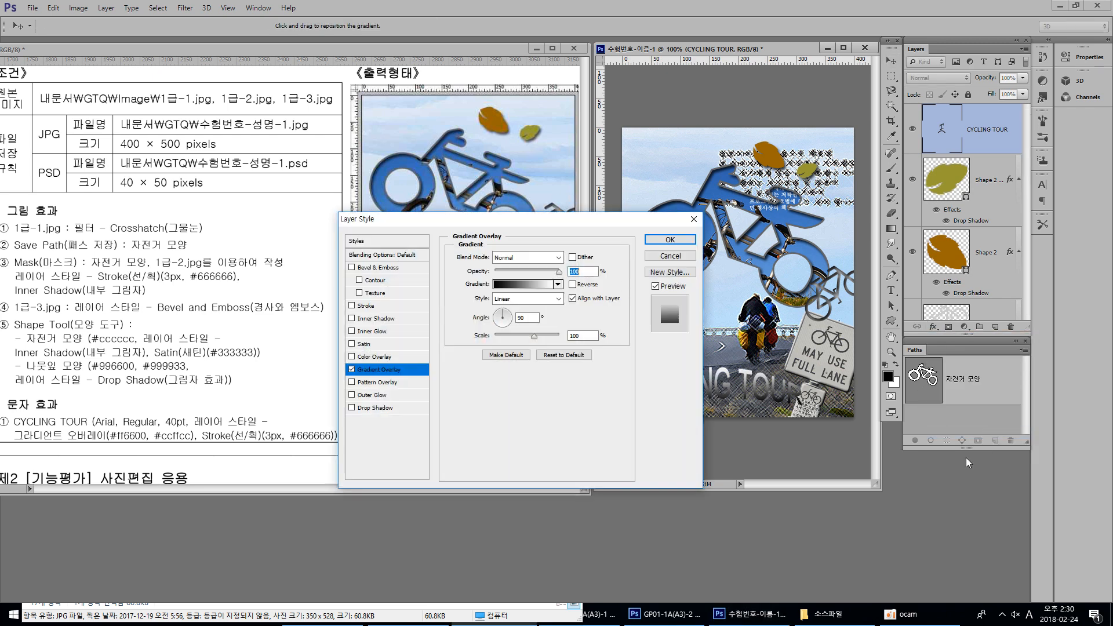
{"action": "left_click_drag", "start_coordinate": [569, 221], "coordinate": [762, 74]}
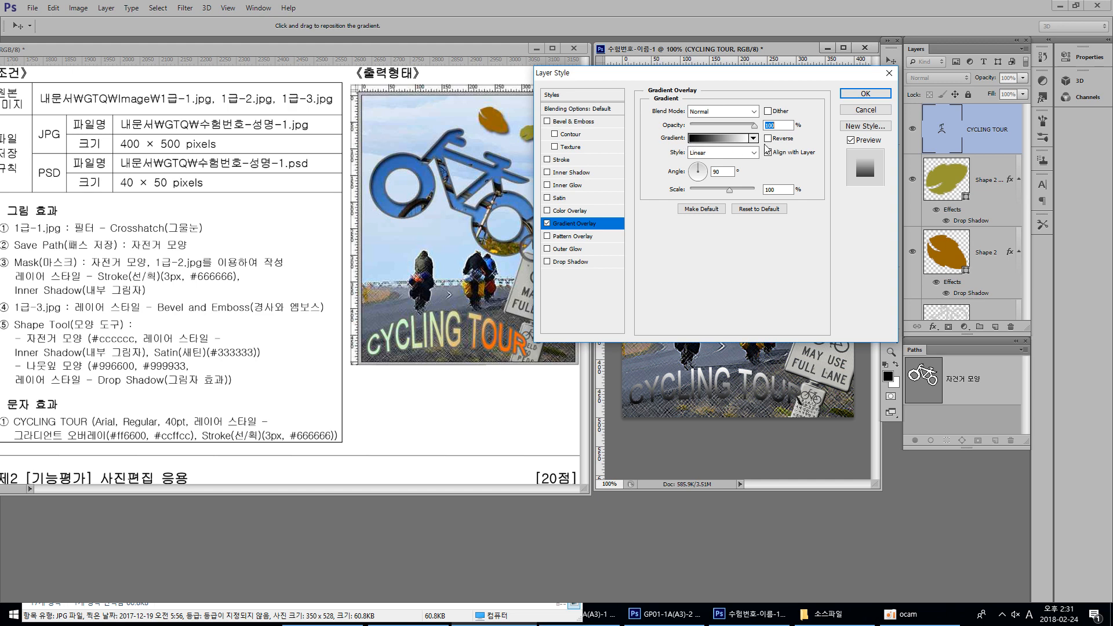
- Set the starting color stop of the title's overlay gradient to #ff6600 at location 0%
{"action": "left_click", "coordinate": [722, 139]}
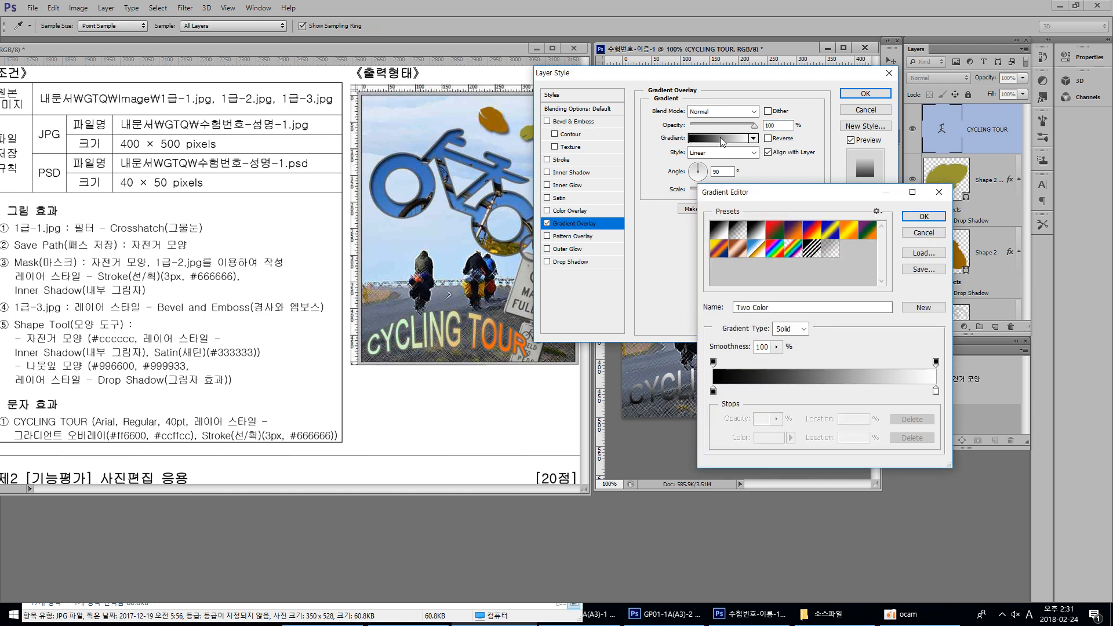
{"action": "left_click", "coordinate": [714, 392]}
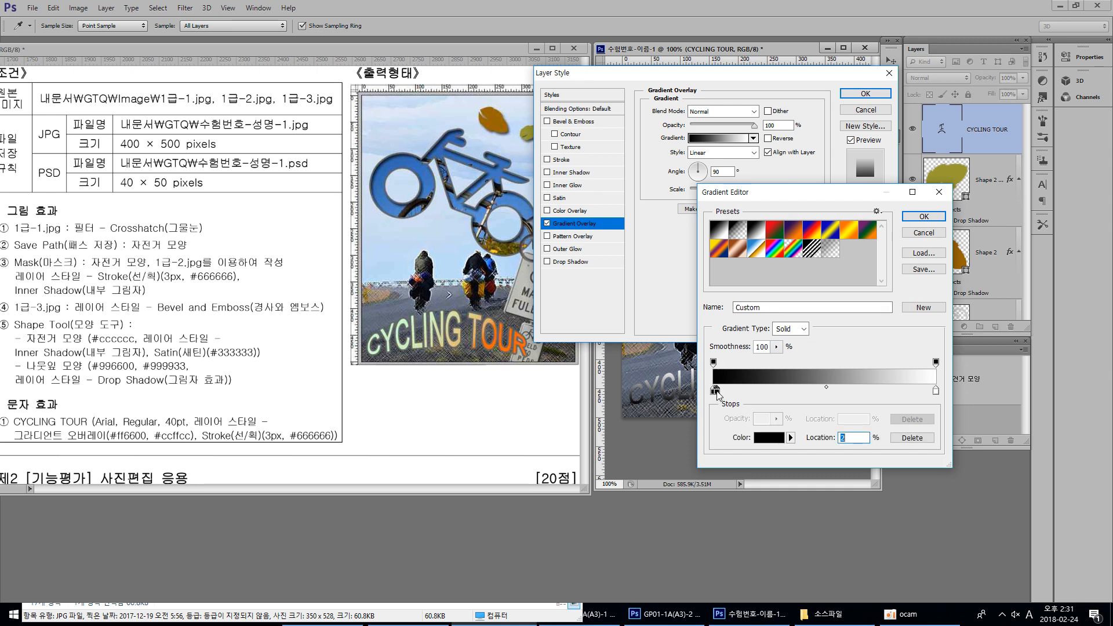
{"action": "left_click_drag", "start_coordinate": [716, 392], "coordinate": [713, 392]}
{"action": "left_click", "coordinate": [936, 392]}
{"action": "left_click", "coordinate": [714, 392]}
{"action": "left_click", "coordinate": [935, 391]}
{"action": "left_click", "coordinate": [714, 391]}
{"action": "left_click", "coordinate": [768, 439]}
{"action": "left_click", "coordinate": [636, 289]}
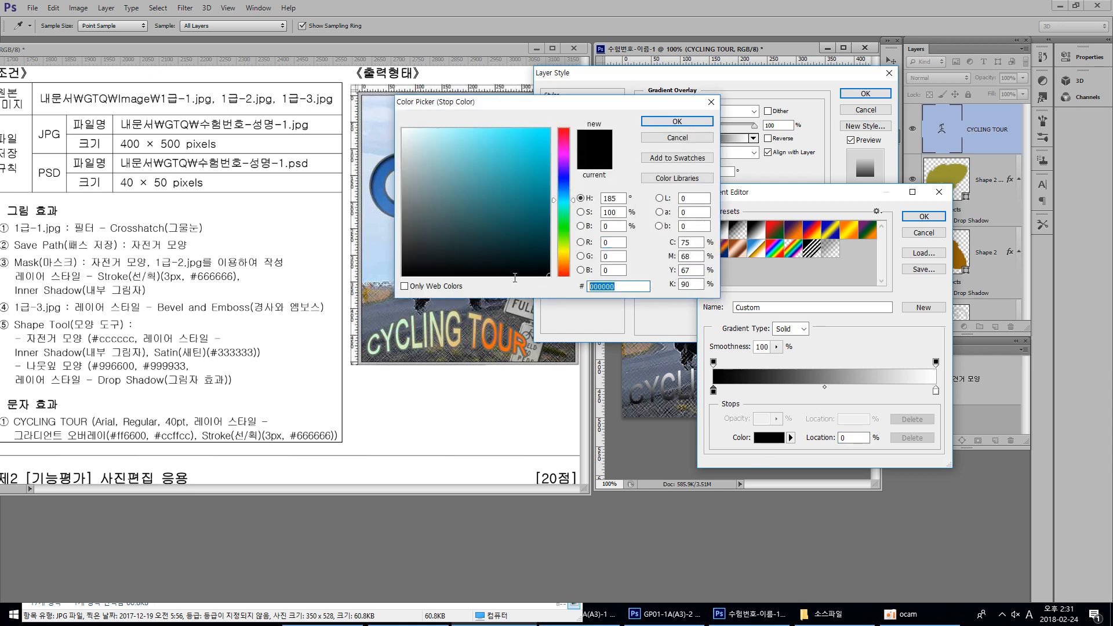
{"action": "type", "text": "ff6600"}
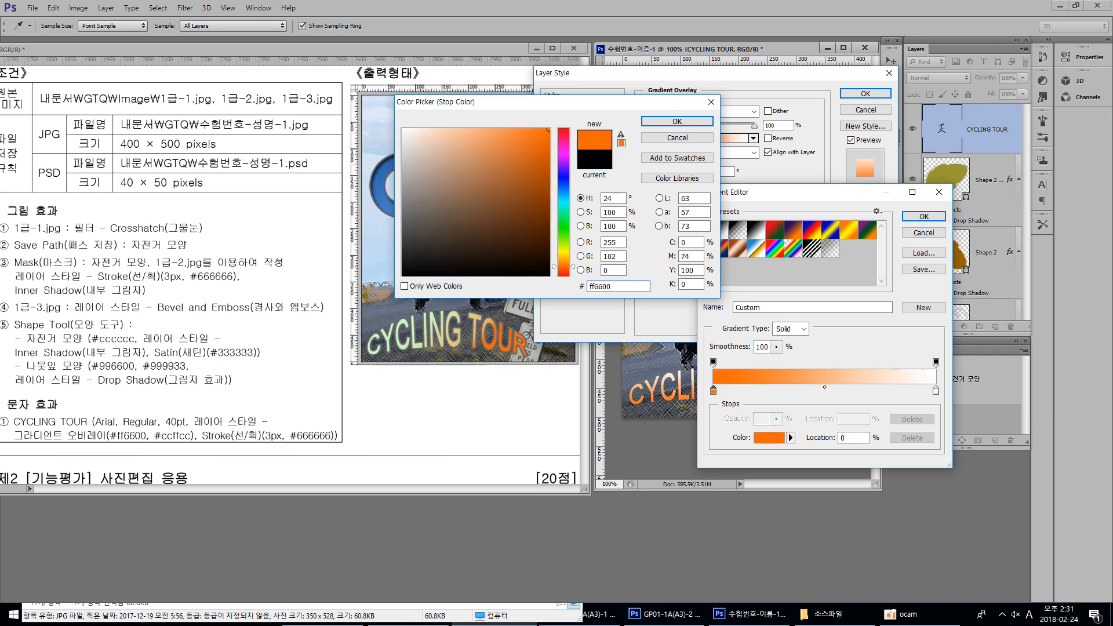
{"action": "key", "text": "Return"}
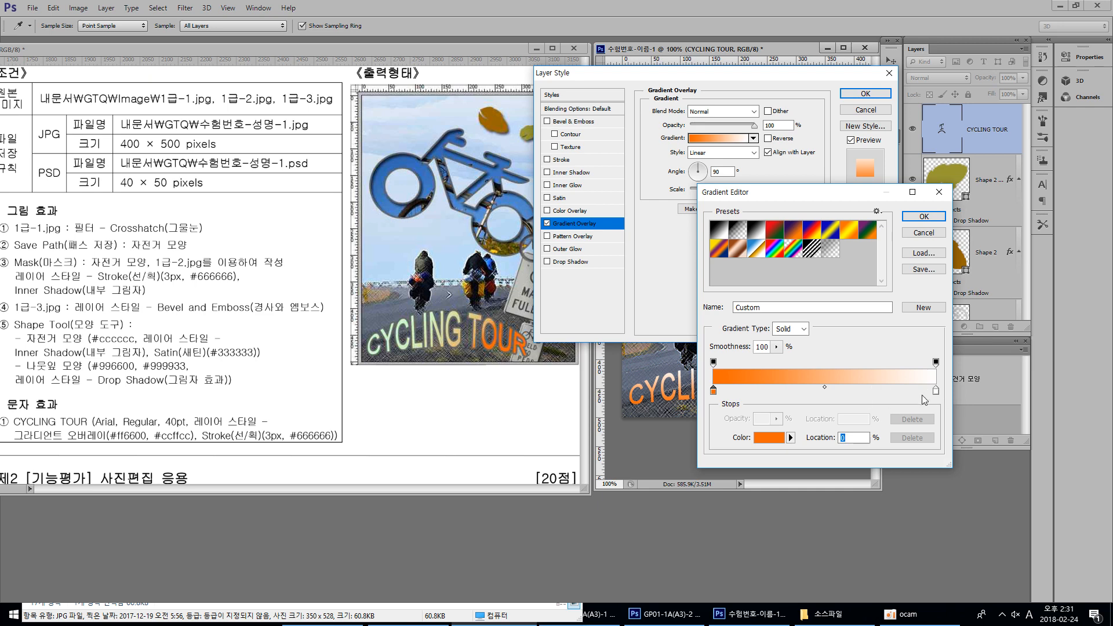
- Set the ending color stop of the overlay gradient to #ccffcc and accept the gradient
{"action": "left_click", "coordinate": [936, 390]}
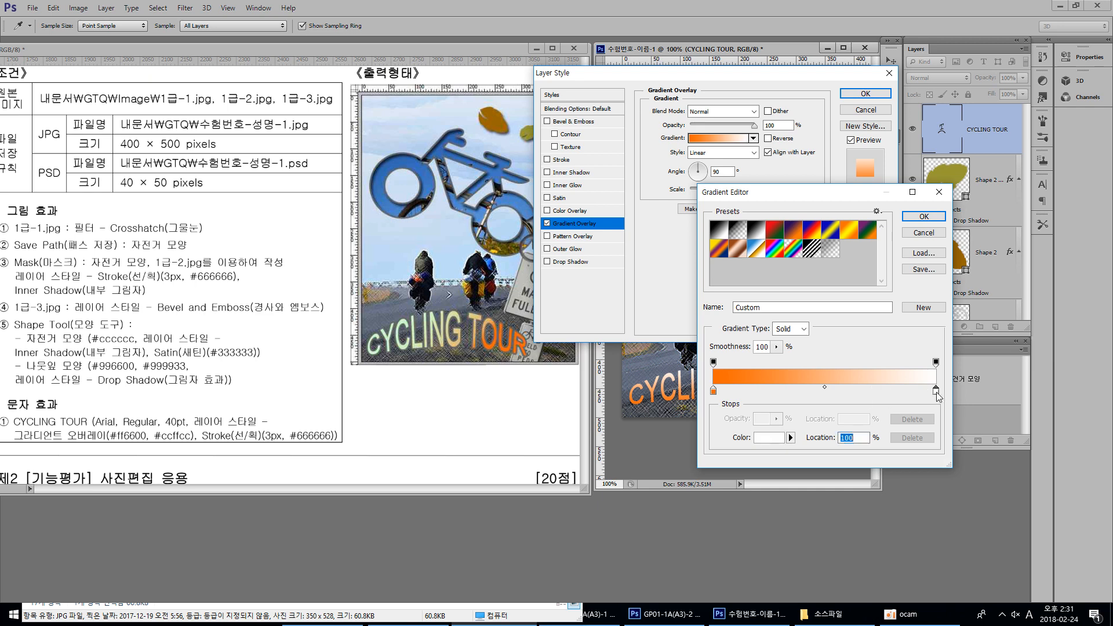
{"action": "left_click", "coordinate": [769, 444]}
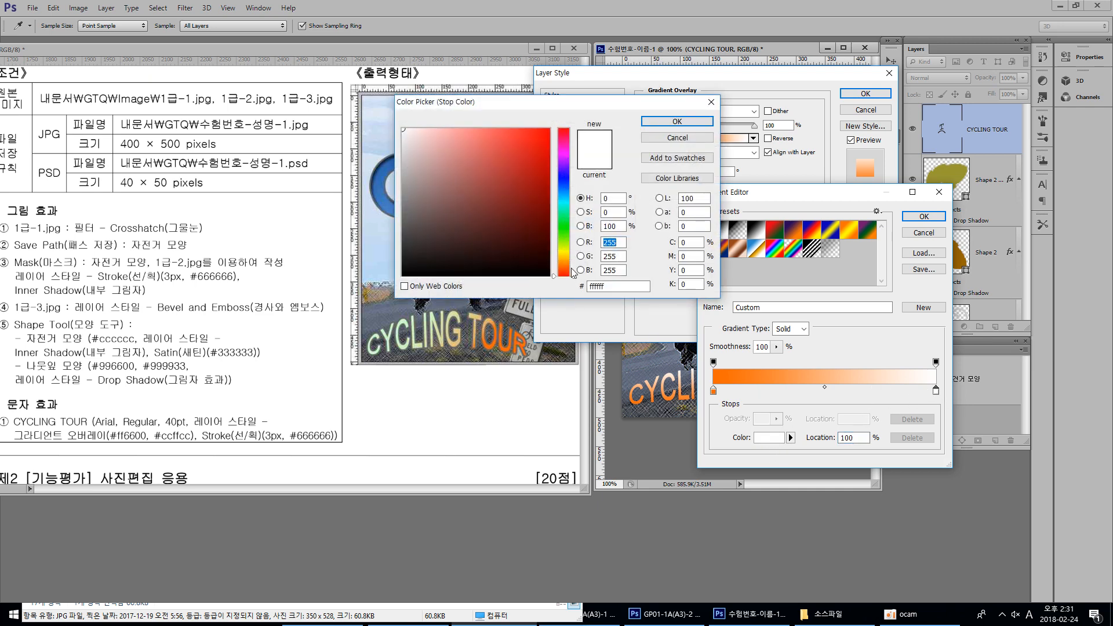
{"action": "type", "text": "ff"}
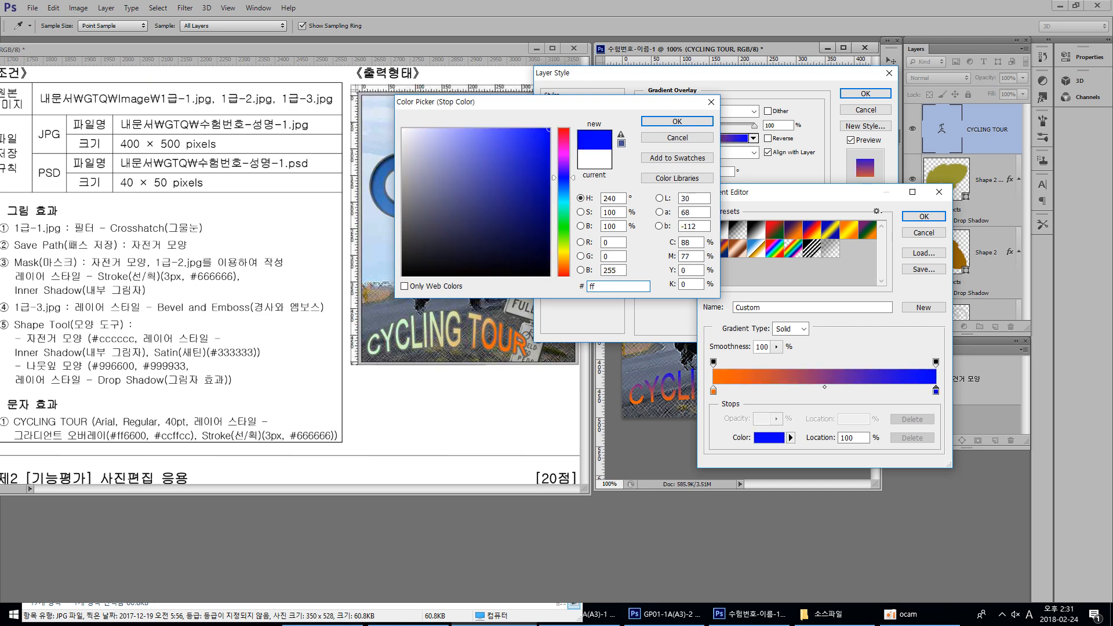
{"action": "key", "text": "BackSpace"}
{"action": "key", "text": "BackSpace"}
{"action": "type", "text": "ccffcc"}
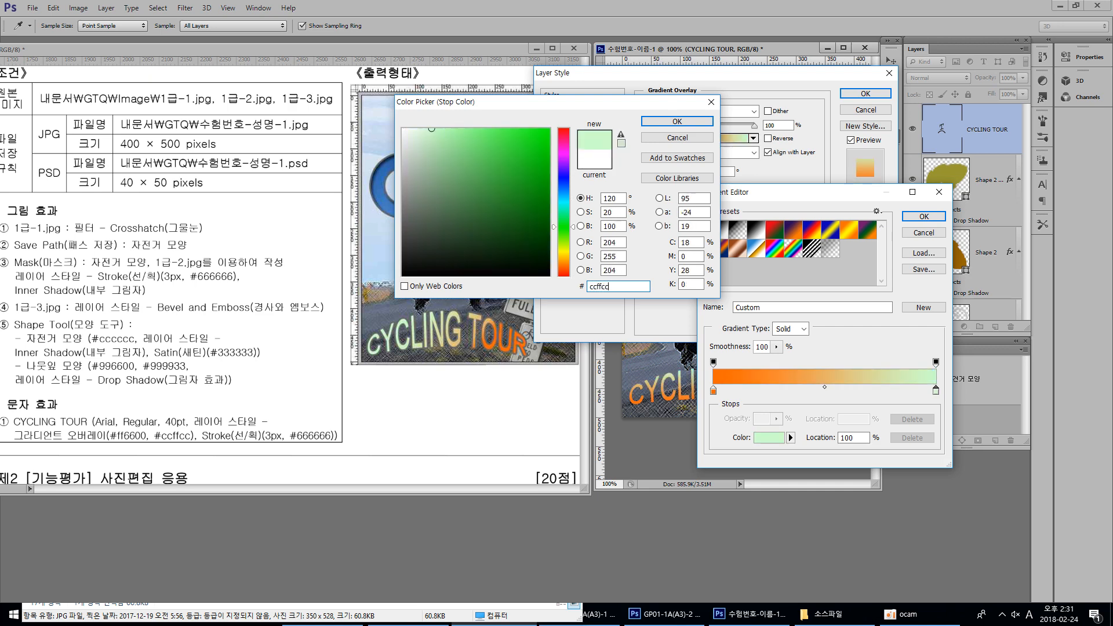
{"action": "key", "text": "Return"}
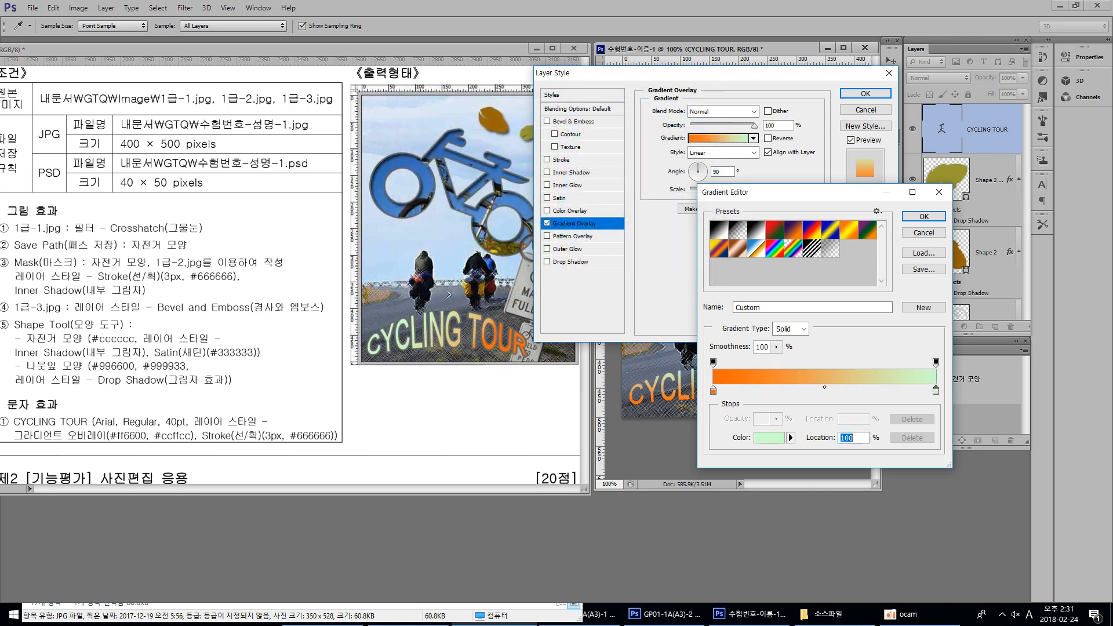
{"action": "left_click", "coordinate": [926, 219]}
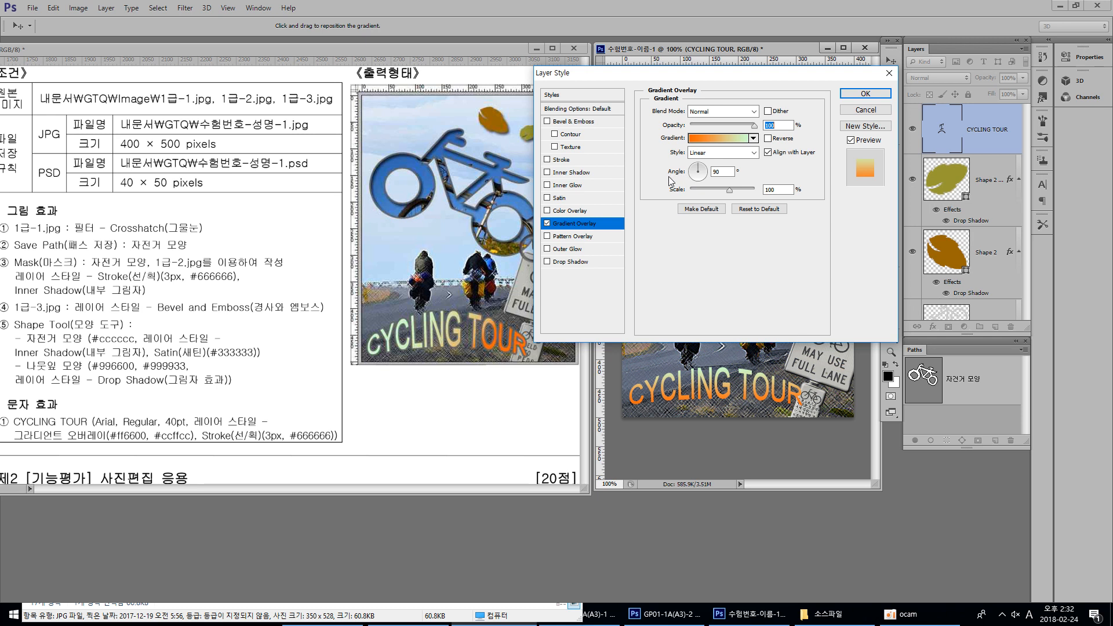
- Adjust the angle of the title's gradient overlay so it runs from light green at the start to orange at the end
{"action": "left_click", "coordinate": [694, 166]}
{"action": "left_click", "coordinate": [697, 170]}
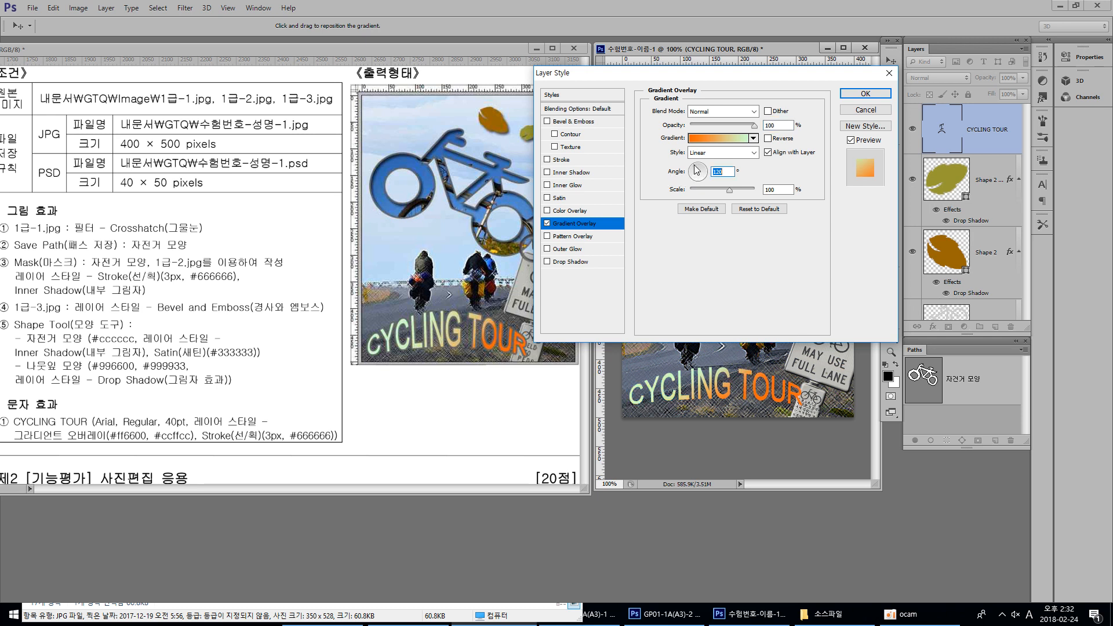
{"action": "type", "text": "115"}
{"action": "left_click", "coordinate": [694, 165]}
{"action": "left_click", "coordinate": [697, 168]}
- Add a 3 px outside Stroke in #666666 to the CYCLING TOUR layer and accept the layer styles
{"action": "left_click", "coordinate": [567, 161]}
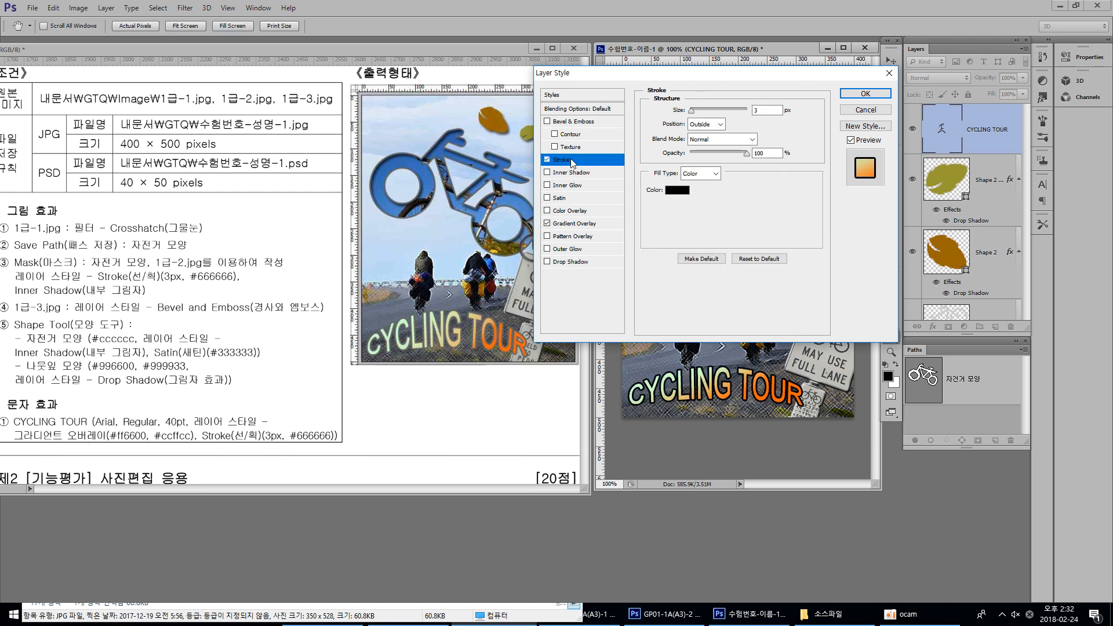
{"action": "left_click", "coordinate": [761, 112]}
{"action": "left_click", "coordinate": [673, 193]}
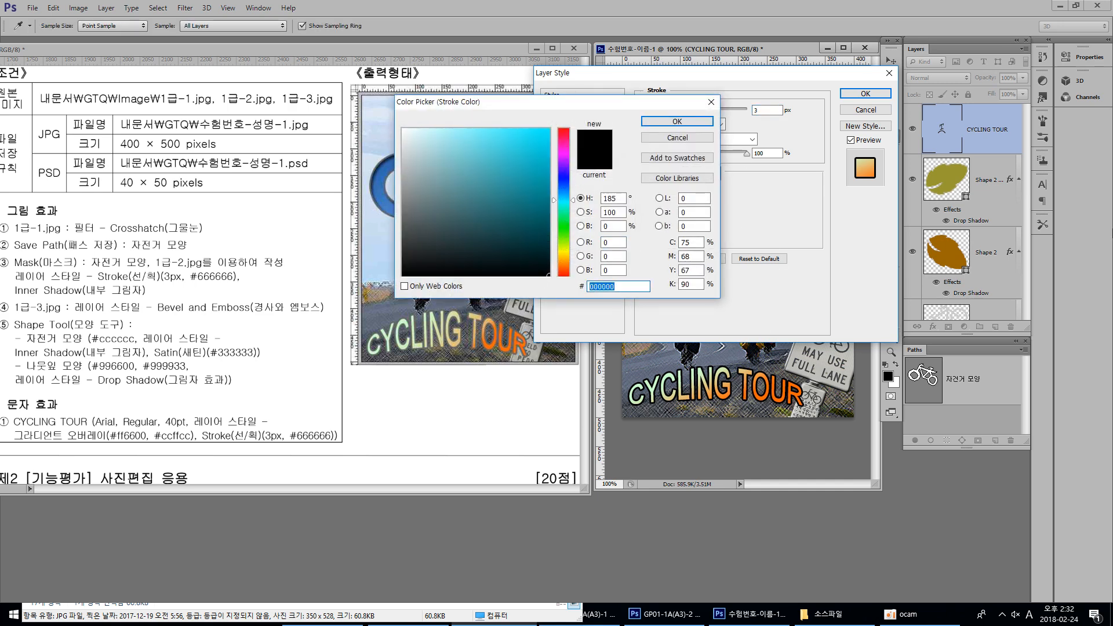
{"action": "type", "text": "666666"}
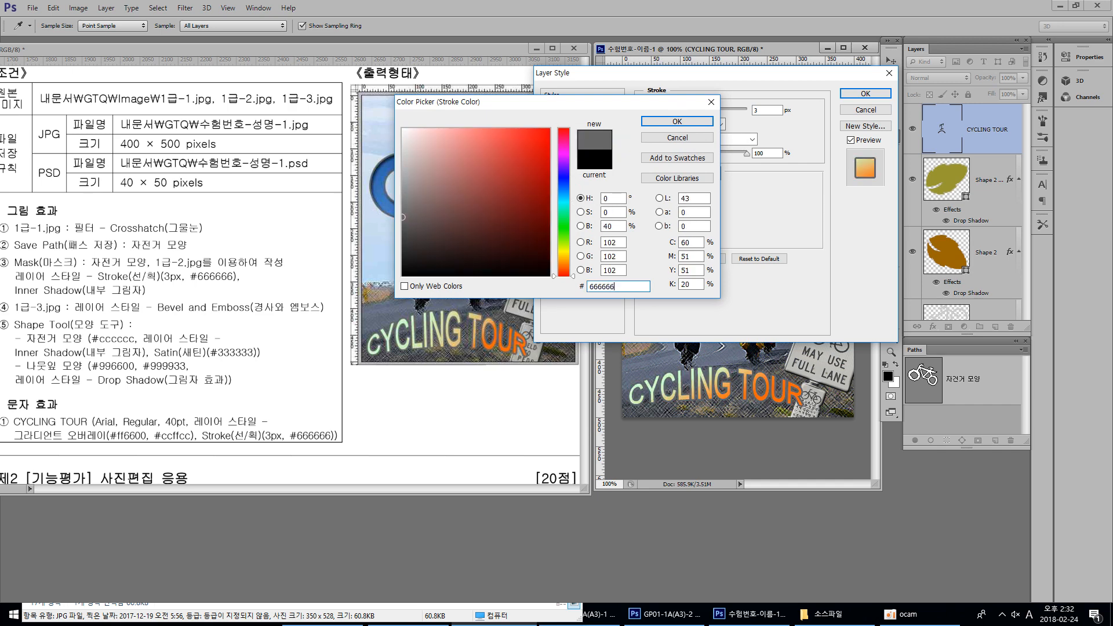
{"action": "key", "text": "Return"}
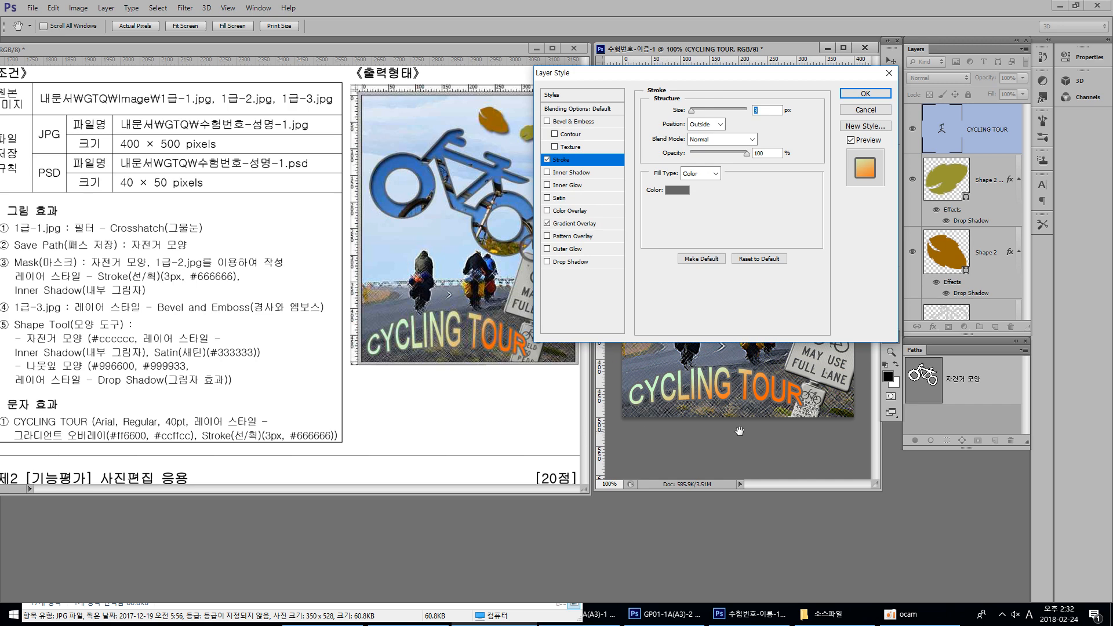
{"action": "left_click", "coordinate": [865, 94]}
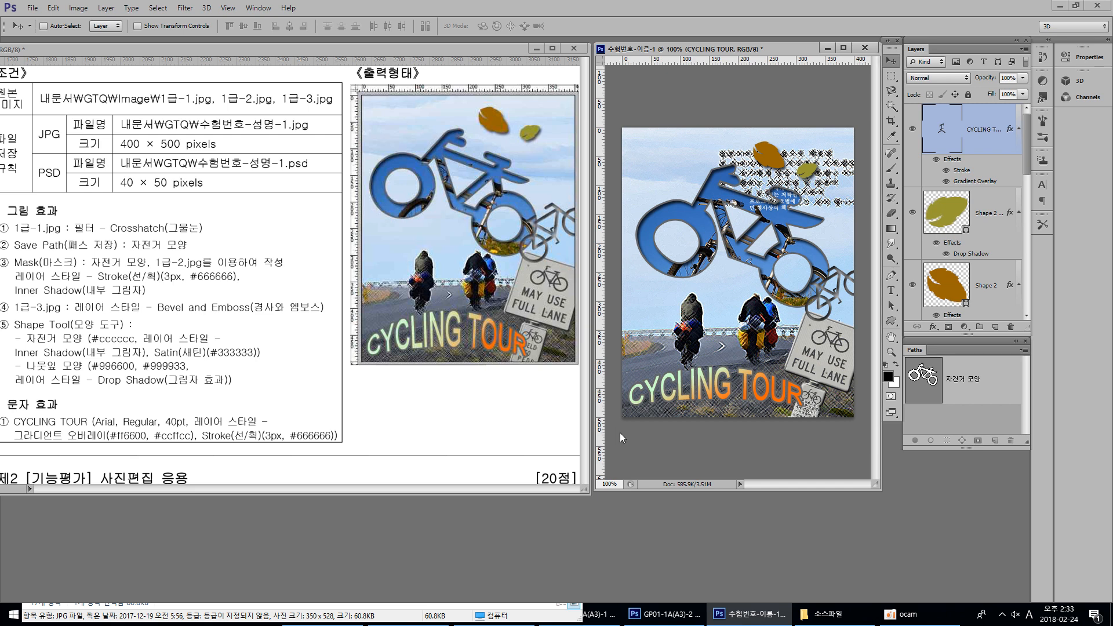
- Start saving the composition and browse to the 2018 January exam problems folder inside [cigies] on the Data (D:) drive
{"action": "key", "text": "ctrl+s"}
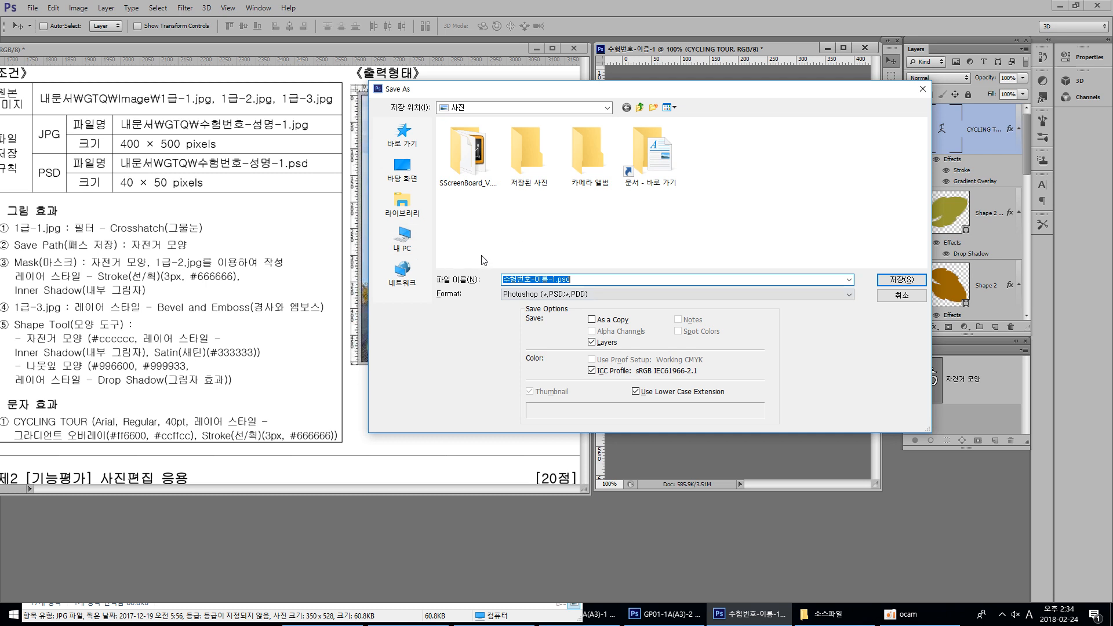
{"action": "left_click", "coordinate": [402, 238]}
{"action": "double_click", "coordinate": [785, 255]}
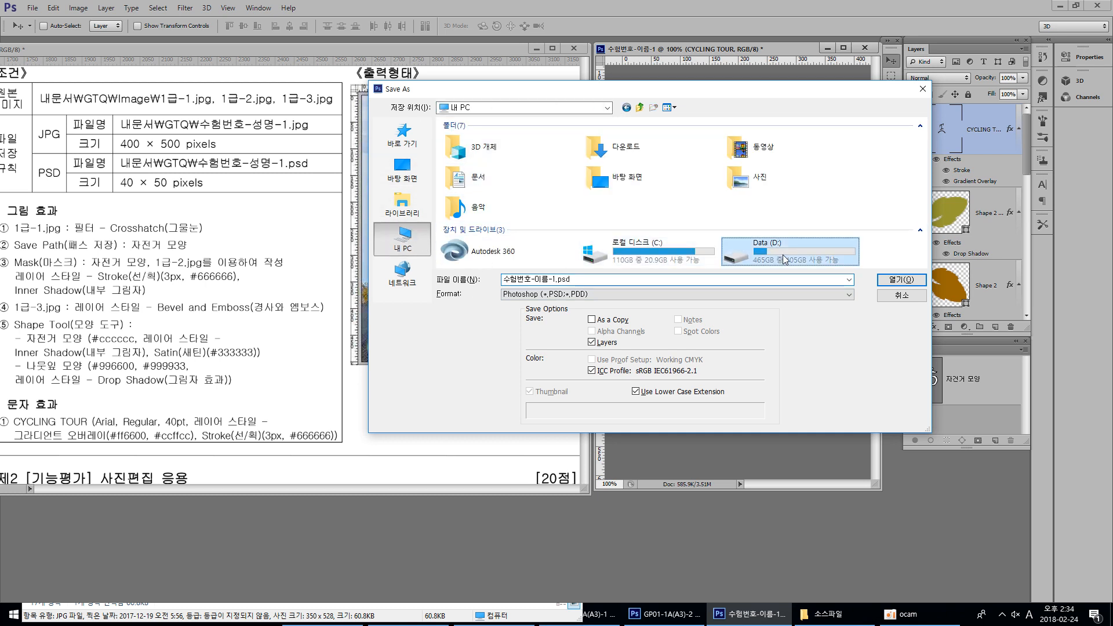
{"action": "double_click", "coordinate": [515, 135]}
{"action": "double_click", "coordinate": [469, 151]}
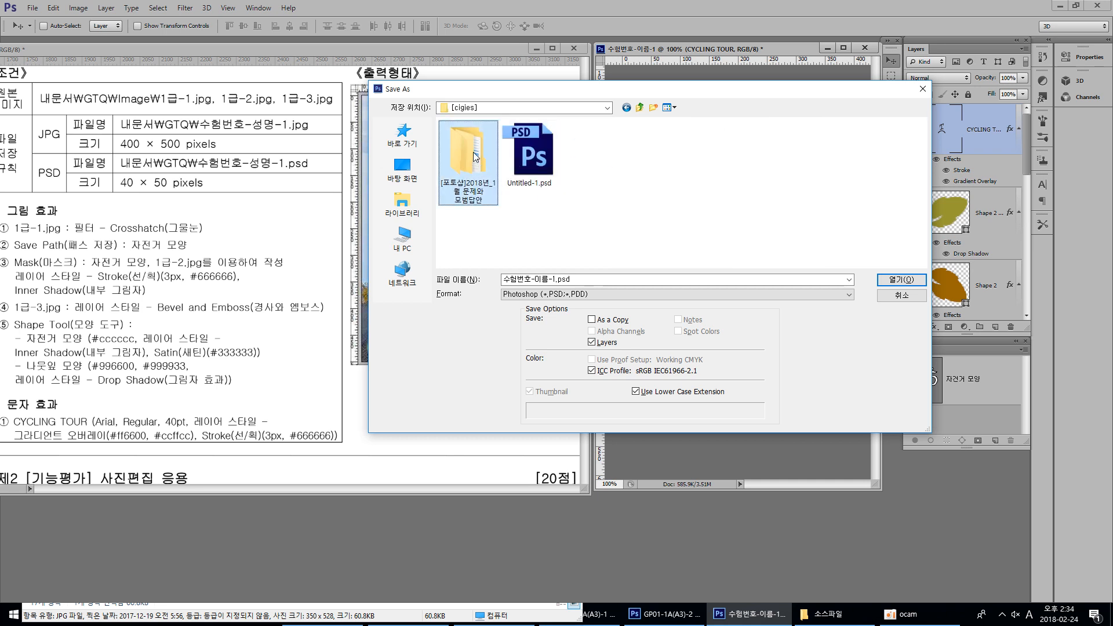
- Create a folder named 수험번호-cigies and save the layered document in it as 수험번호-이름-1.psd
{"action": "left_click", "coordinate": [654, 108]}
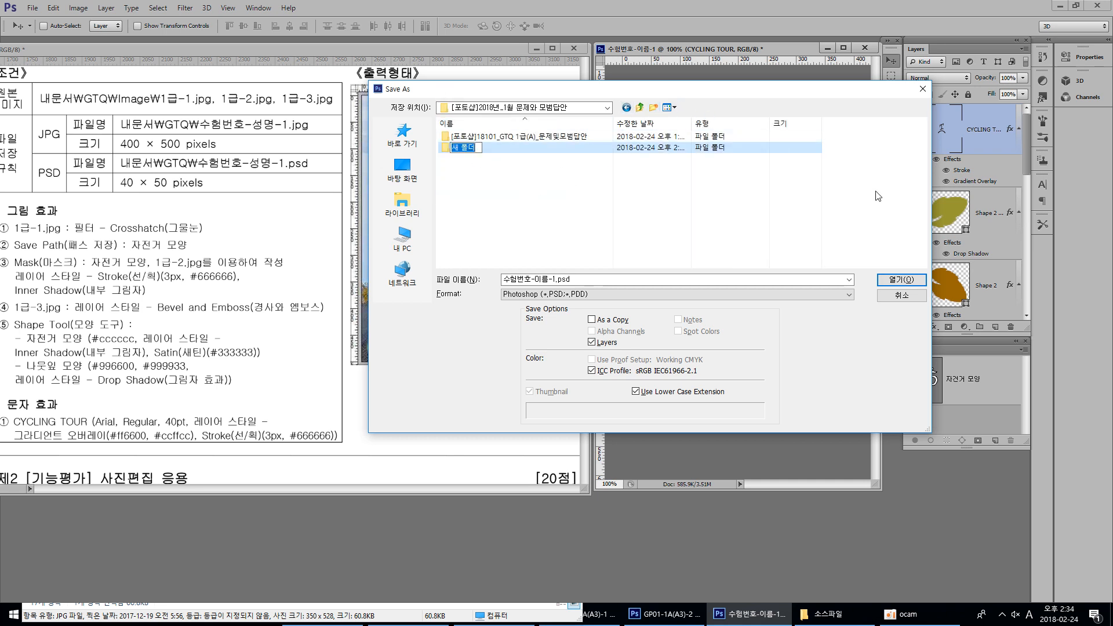
{"action": "type", "text": "cigie"}
{"action": "key", "text": "BackSpace"}
{"action": "key", "text": "BackSpace"}
{"action": "key", "text": "BackSpace"}
{"action": "key", "text": "BackSpace"}
{"action": "key", "text": "BackSpace"}
{"action": "key", "text": "Hangul"}
{"action": "type", "text": "수험번호"}
{"action": "key", "text": "Hangul"}
{"action": "type", "text": "-cigies"}
{"action": "key", "text": "Return"}
{"action": "key", "text": "Return"}
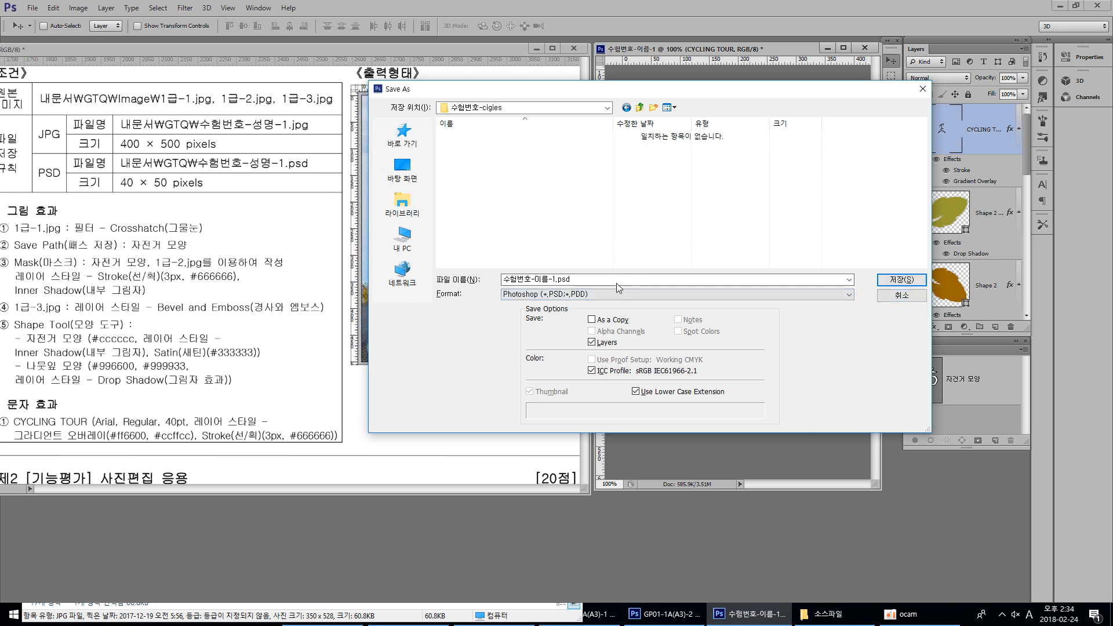
{"action": "left_click", "coordinate": [902, 280]}
{"action": "left_click", "coordinate": [686, 187]}
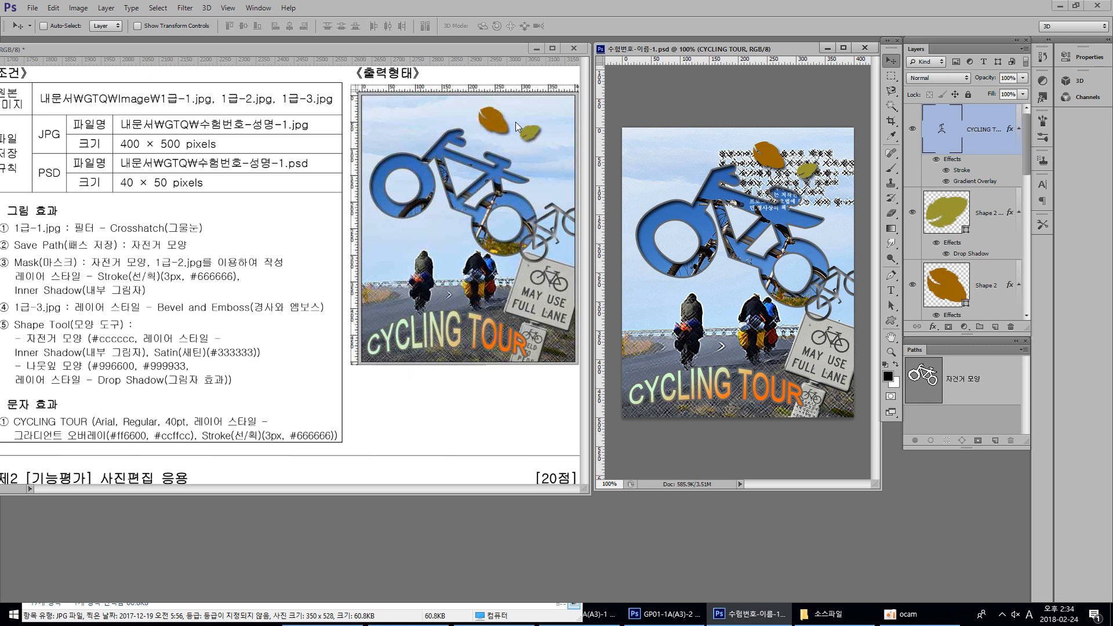
- Save a JPEG copy named 수험번호-이름-1.jpg in the same folder with the quality raised to the largest file size
{"action": "key", "text": "ctrl+shift+s"}
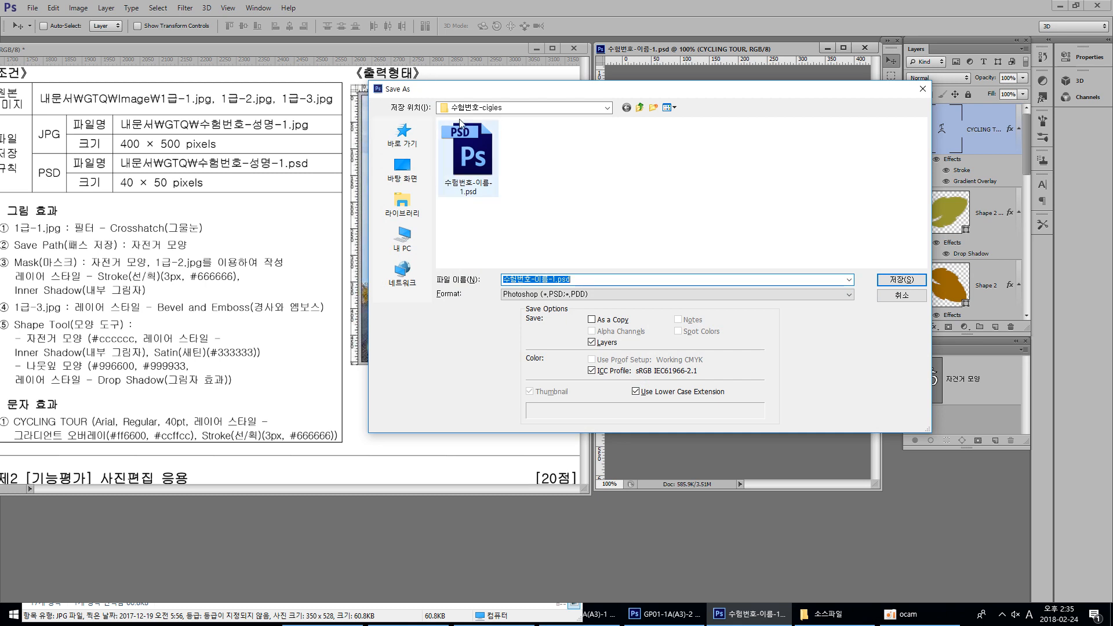
{"action": "left_click", "coordinate": [596, 295]}
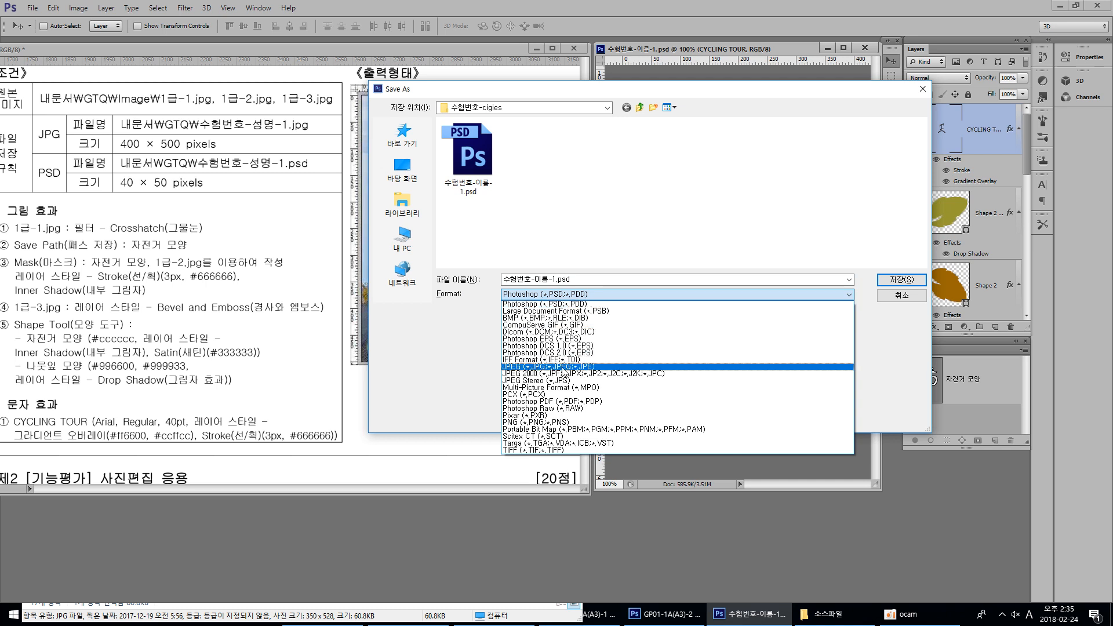
{"action": "left_click", "coordinate": [558, 369]}
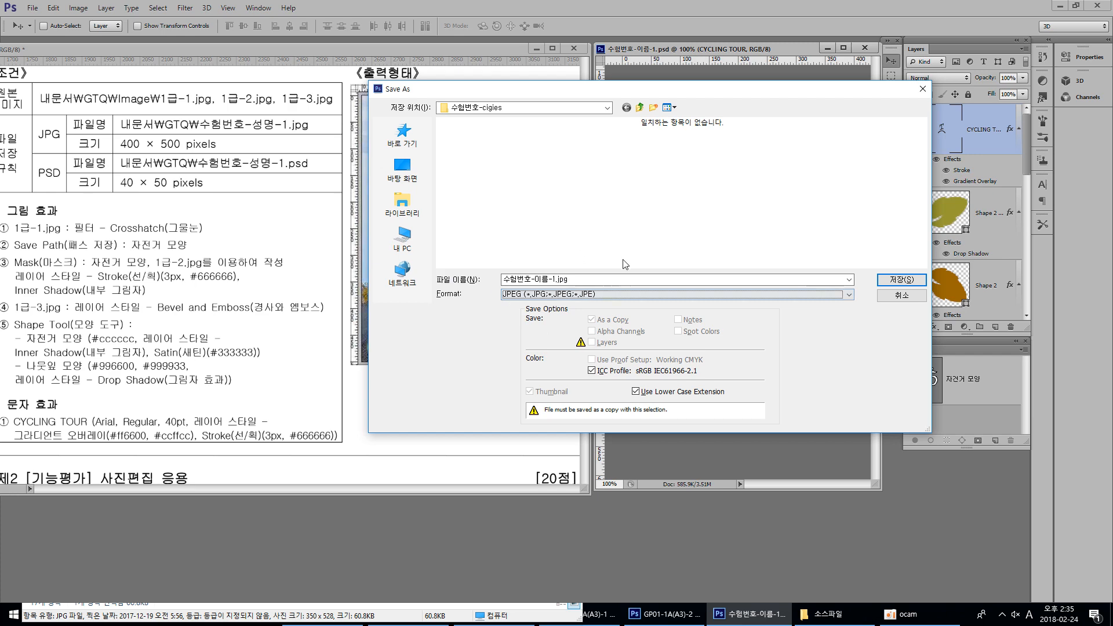
{"action": "left_click", "coordinate": [902, 280]}
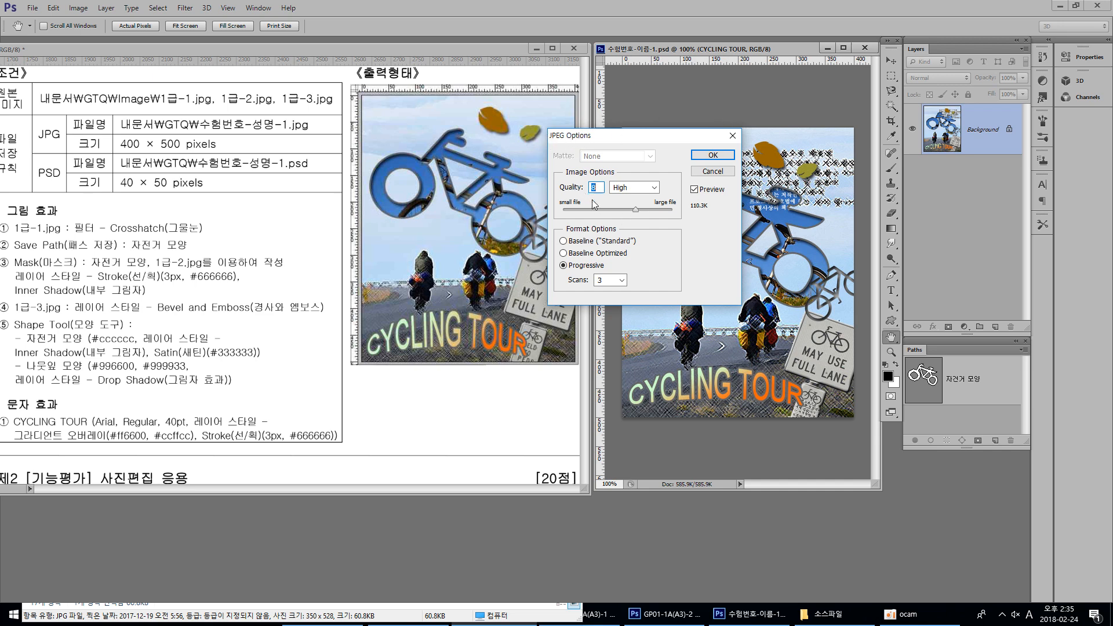
{"action": "left_click_drag", "start_coordinate": [635, 209], "coordinate": [679, 211]}
{"action": "left_click", "coordinate": [710, 156]}
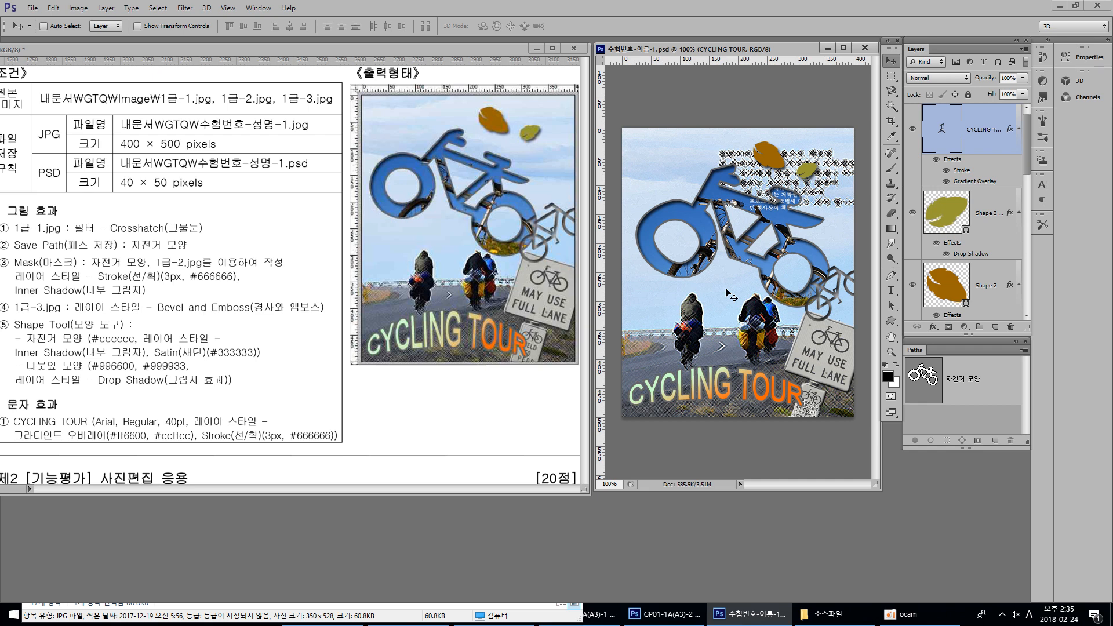
- Open Save for Web and set the output to JPEG with Maximum quality
{"action": "left_click", "coordinate": [32, 7]}
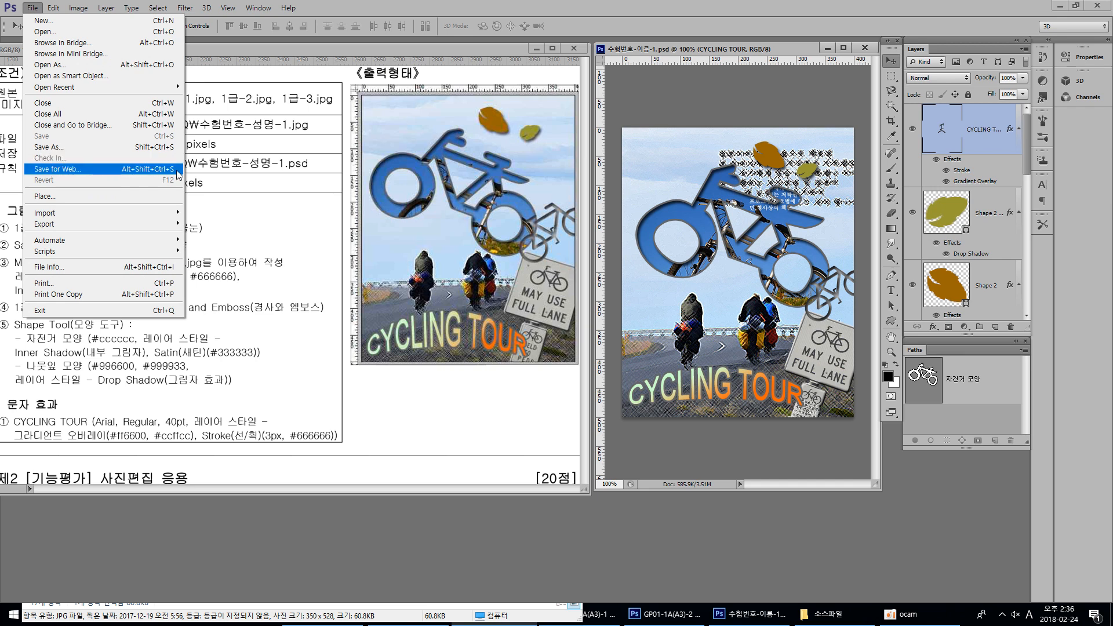
{"action": "left_click", "coordinate": [35, 8]}
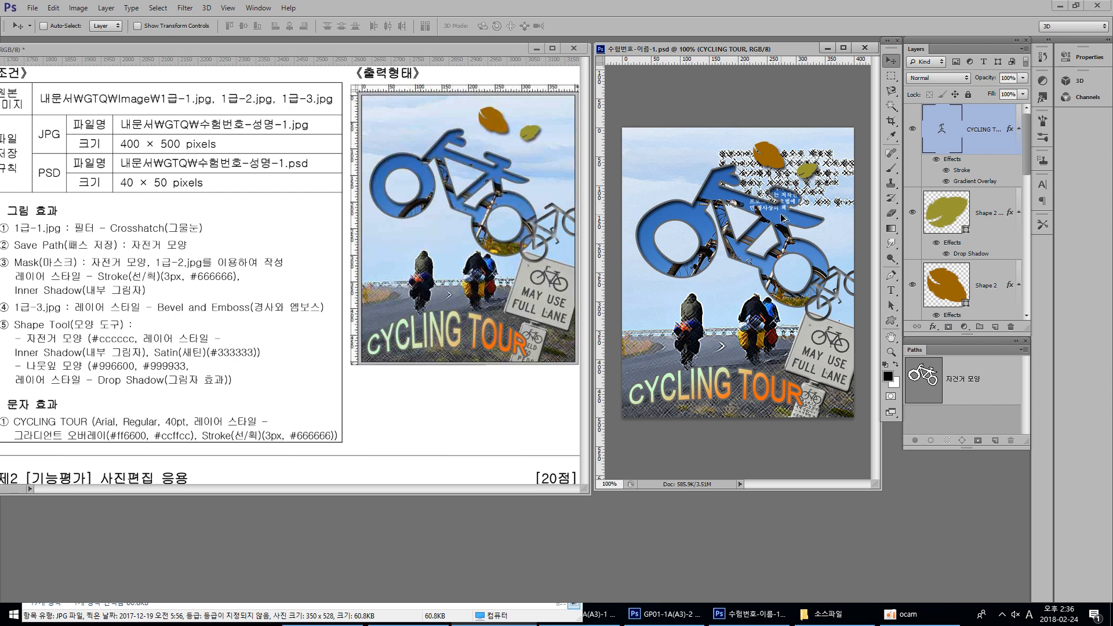
{"action": "key", "text": "ctrl+alt+shift+s"}
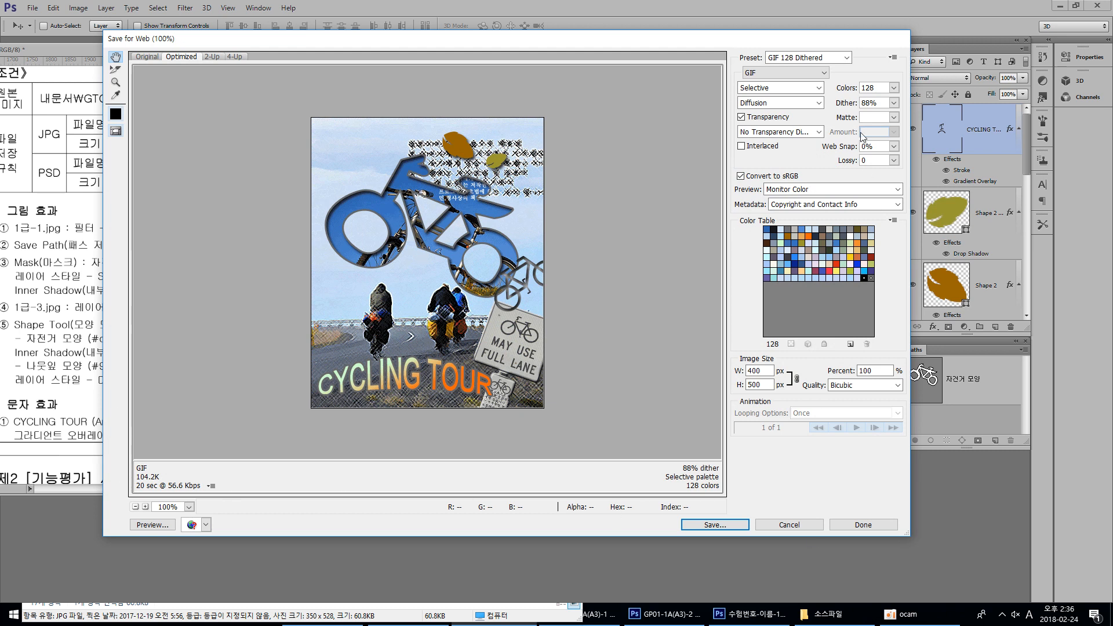
{"action": "left_click", "coordinate": [788, 73]}
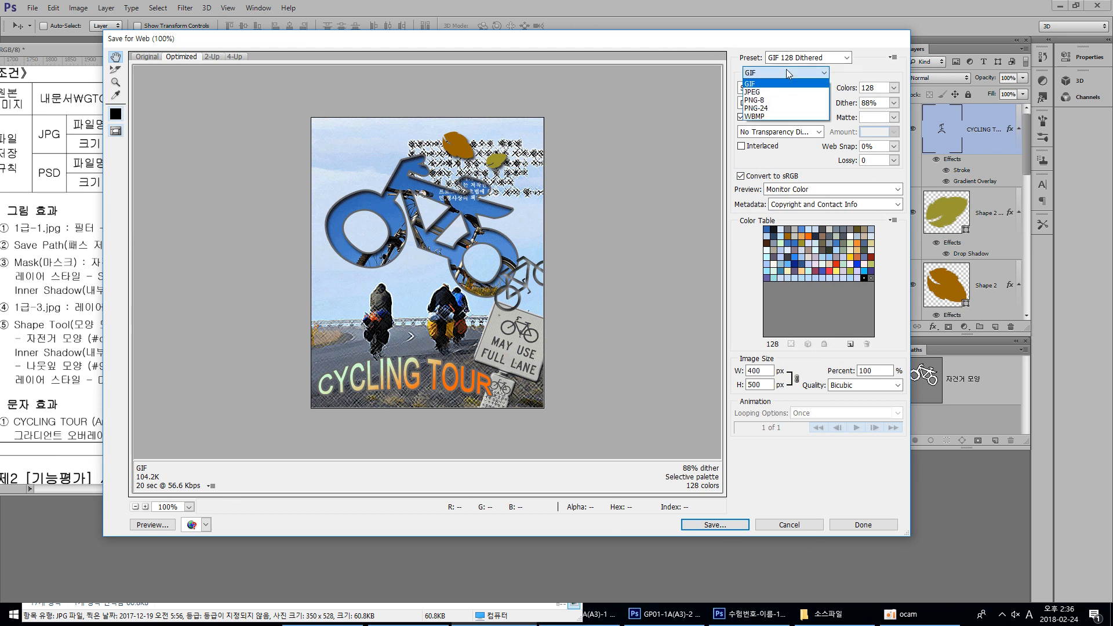
{"action": "left_click", "coordinate": [785, 90]}
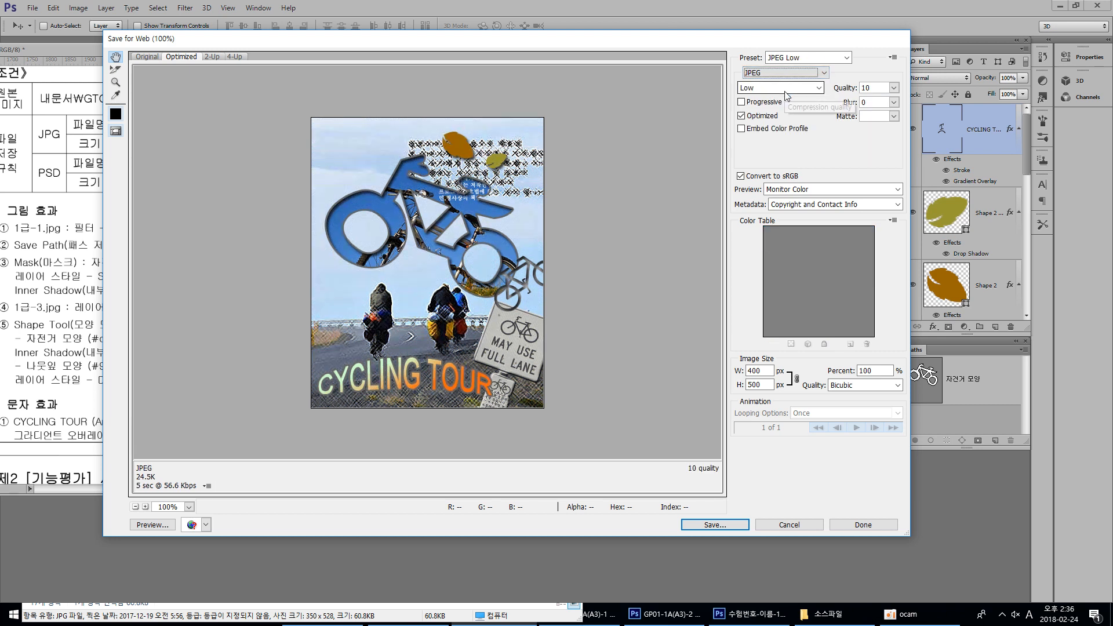
{"action": "left_click", "coordinate": [819, 88]}
{"action": "left_click", "coordinate": [801, 137]}
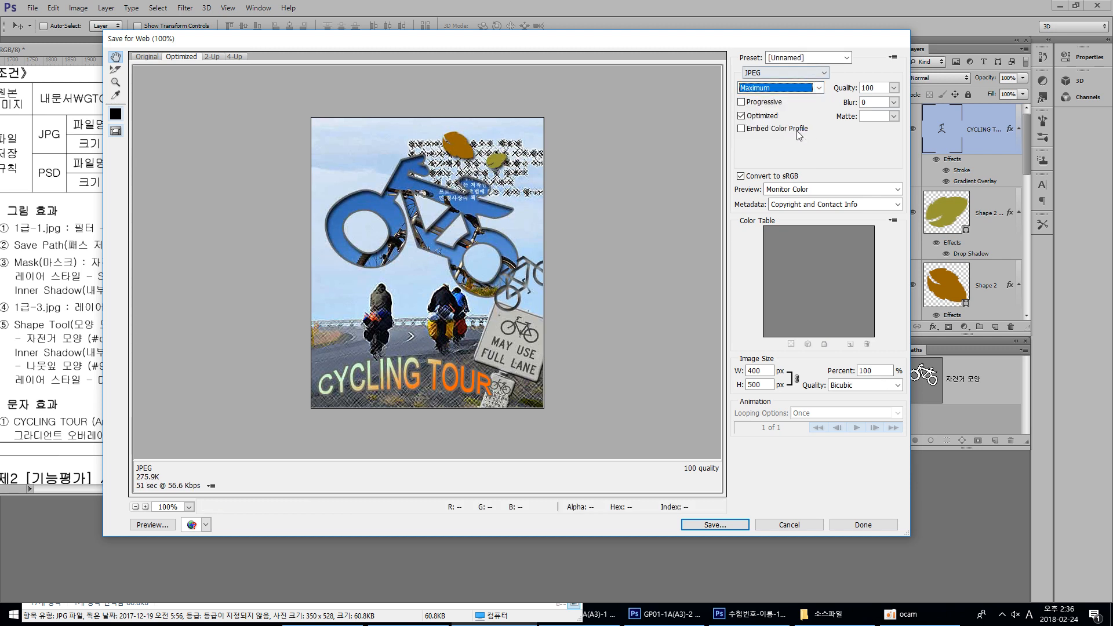
- Start saving the optimized image and browse to the 수험번호-cigies folder on the Data (D:) drive
{"action": "left_click", "coordinate": [718, 527]}
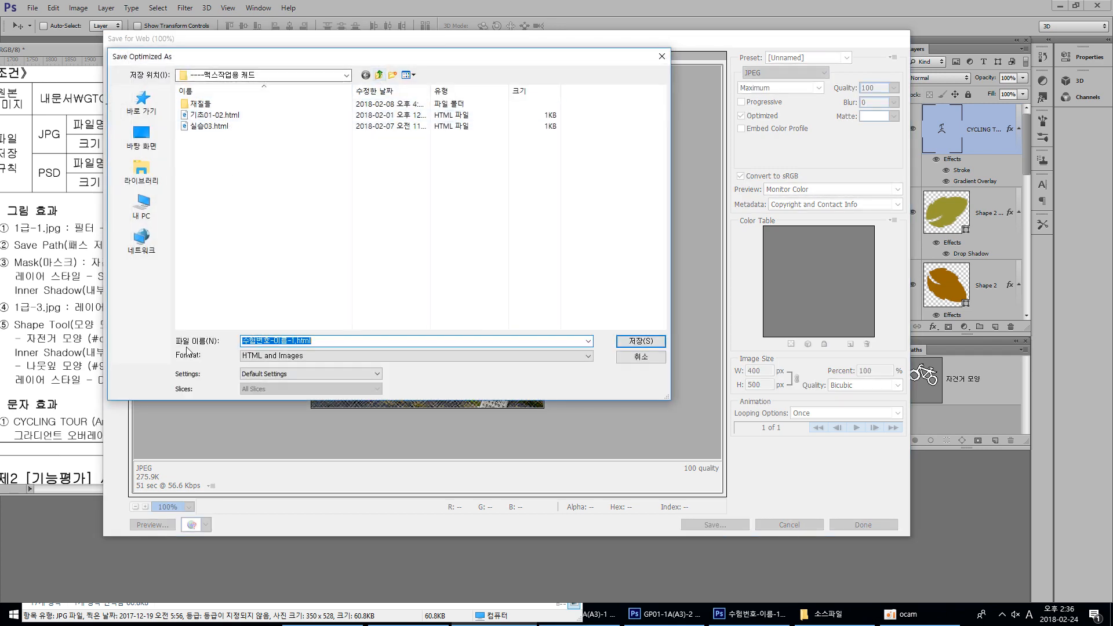
{"action": "left_click", "coordinate": [153, 214]}
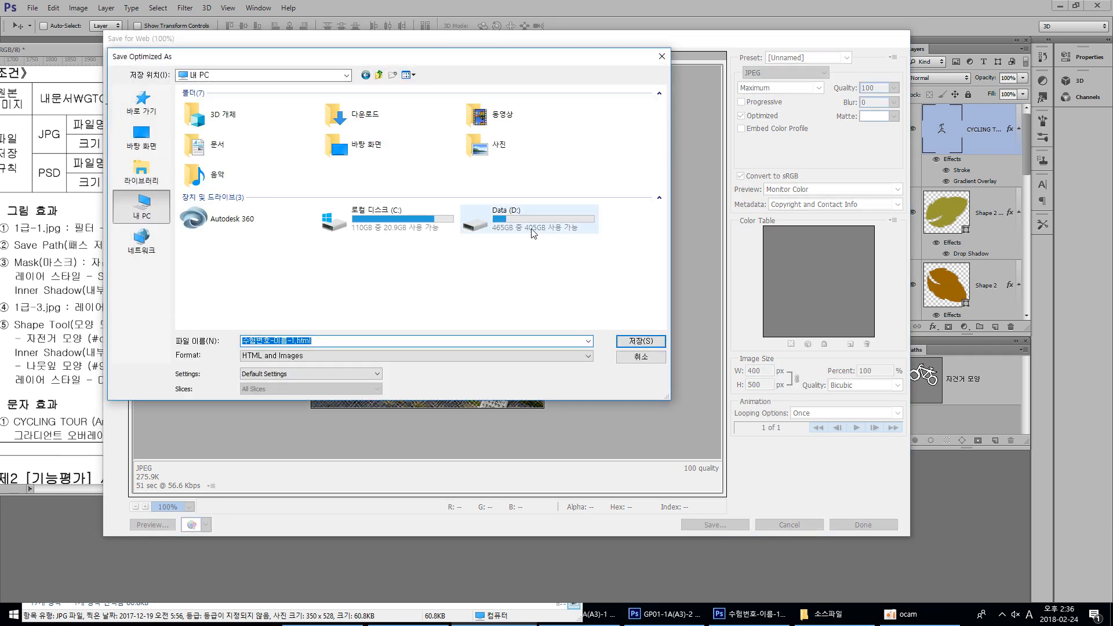
{"action": "double_click", "coordinate": [511, 223]}
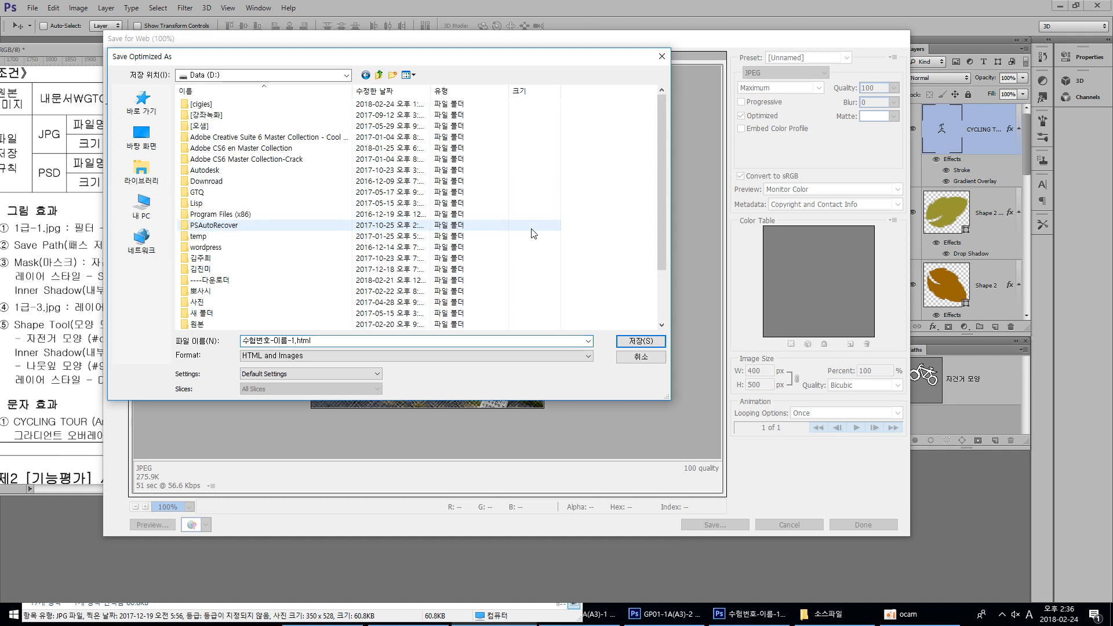
{"action": "double_click", "coordinate": [218, 102]}
{"action": "double_click", "coordinate": [213, 135]}
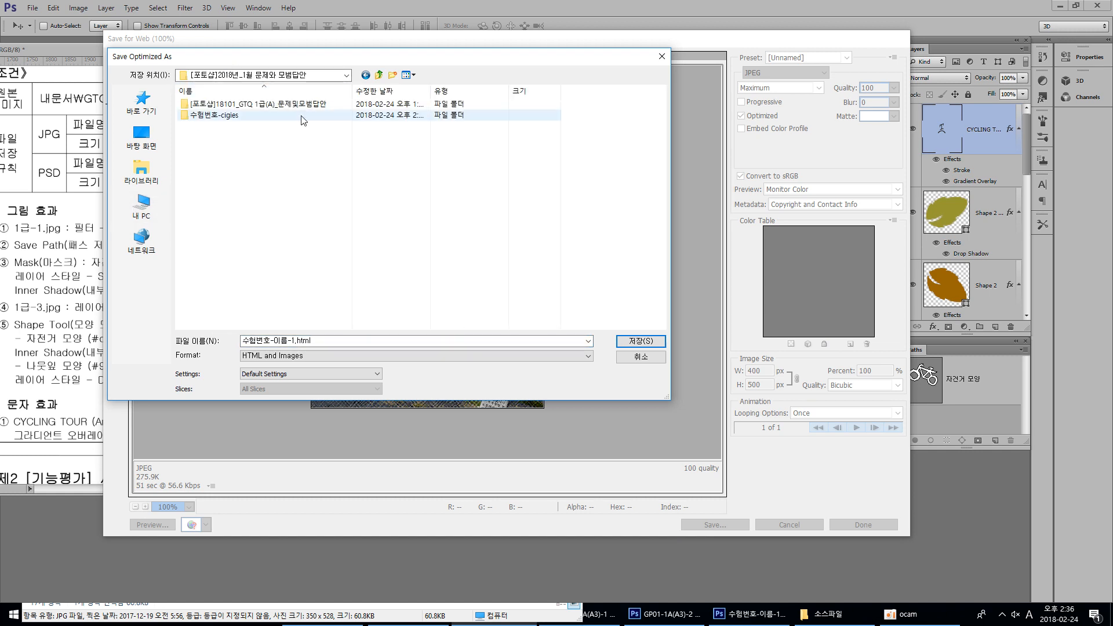
{"action": "double_click", "coordinate": [216, 117]}
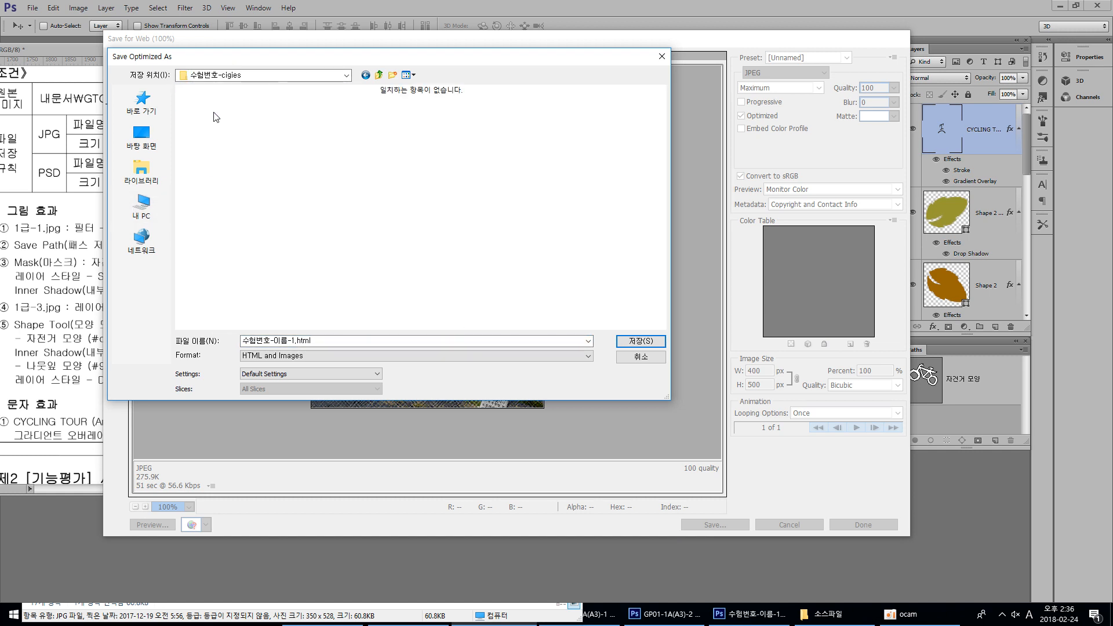
- Set the optimized output format to Images Only
{"action": "left_click", "coordinate": [300, 356]}
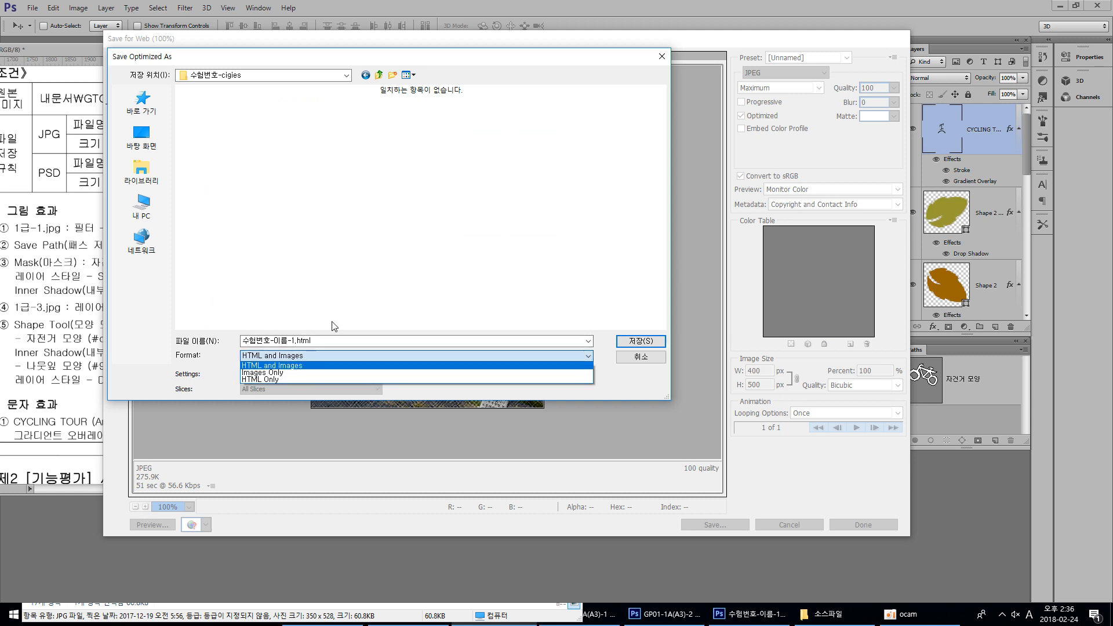
{"action": "left_click", "coordinate": [306, 366]}
{"action": "left_click", "coordinate": [257, 340]}
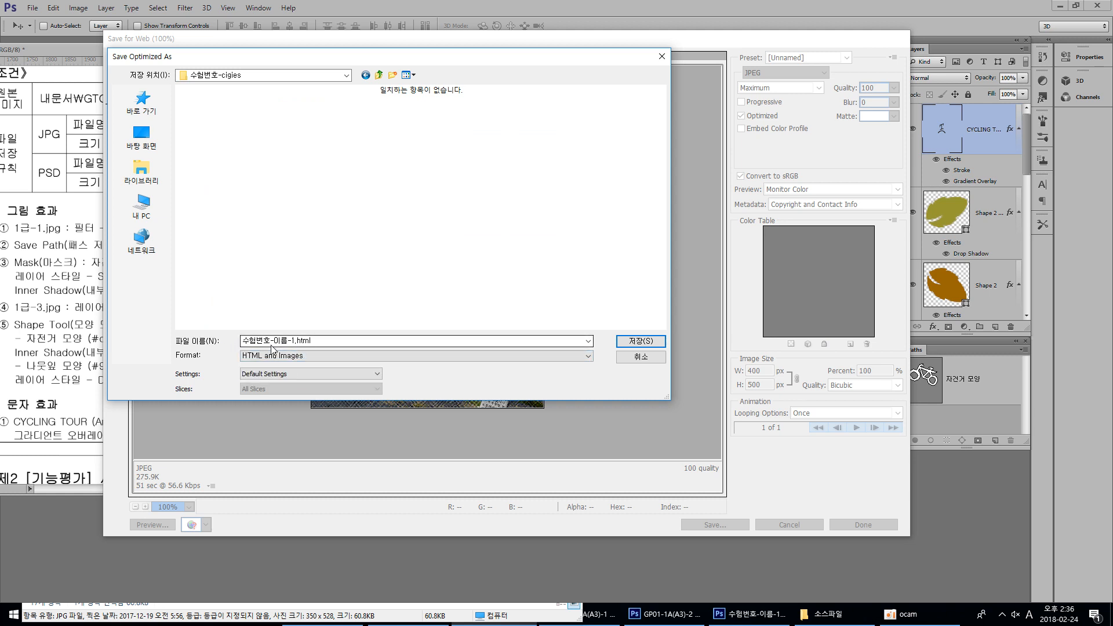
{"action": "left_click", "coordinate": [301, 356]}
{"action": "left_click", "coordinate": [301, 357]}
{"action": "left_click", "coordinate": [300, 357]}
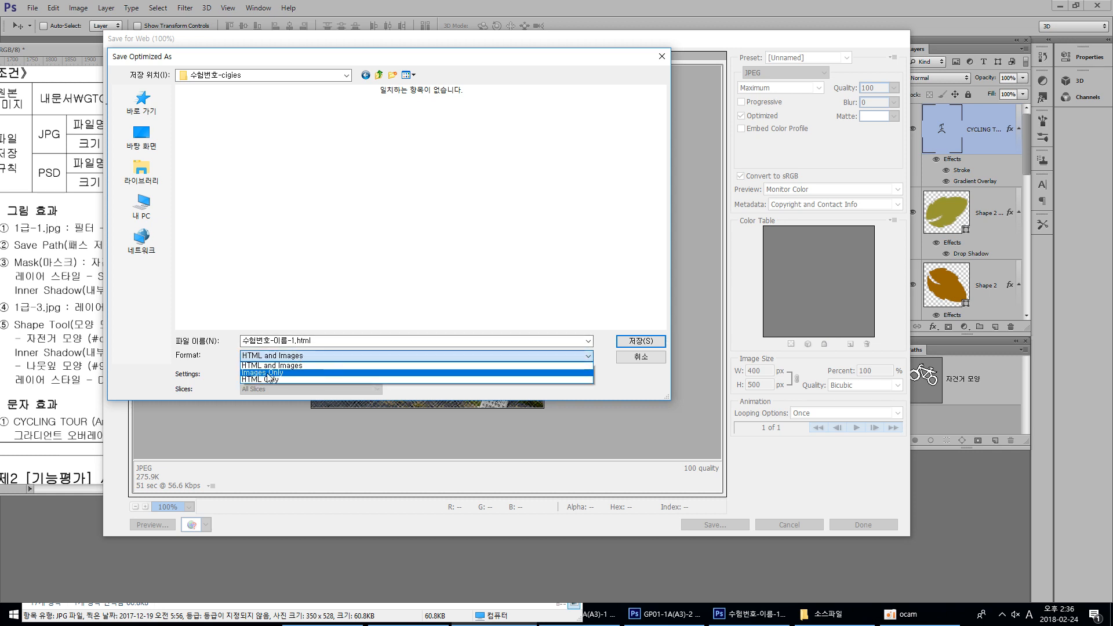
{"action": "left_click", "coordinate": [263, 372]}
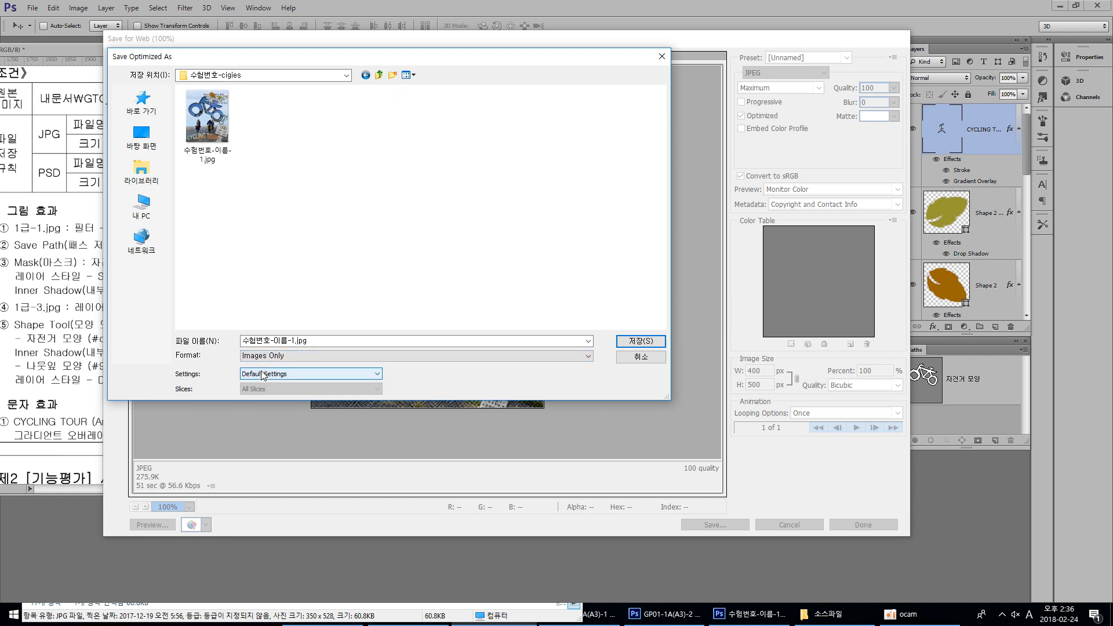
- Save the optimized JPEG as 수험번호-이름-1.jpg in the 수험번호-cigies folder, replacing the existing file
{"action": "left_click", "coordinate": [206, 133]}
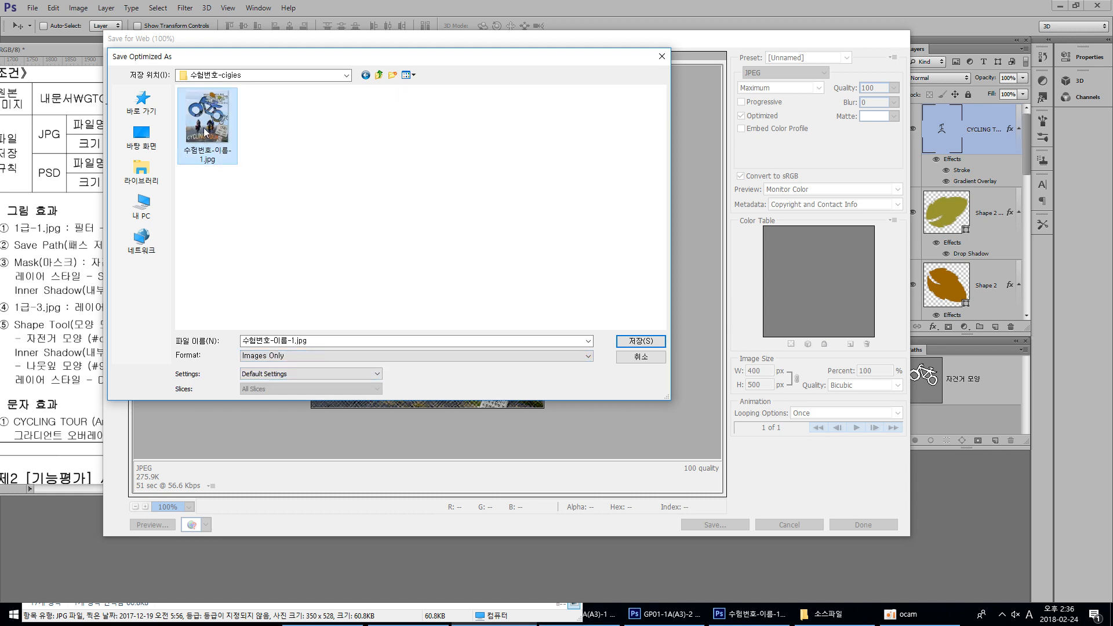
{"action": "left_click", "coordinate": [646, 342]}
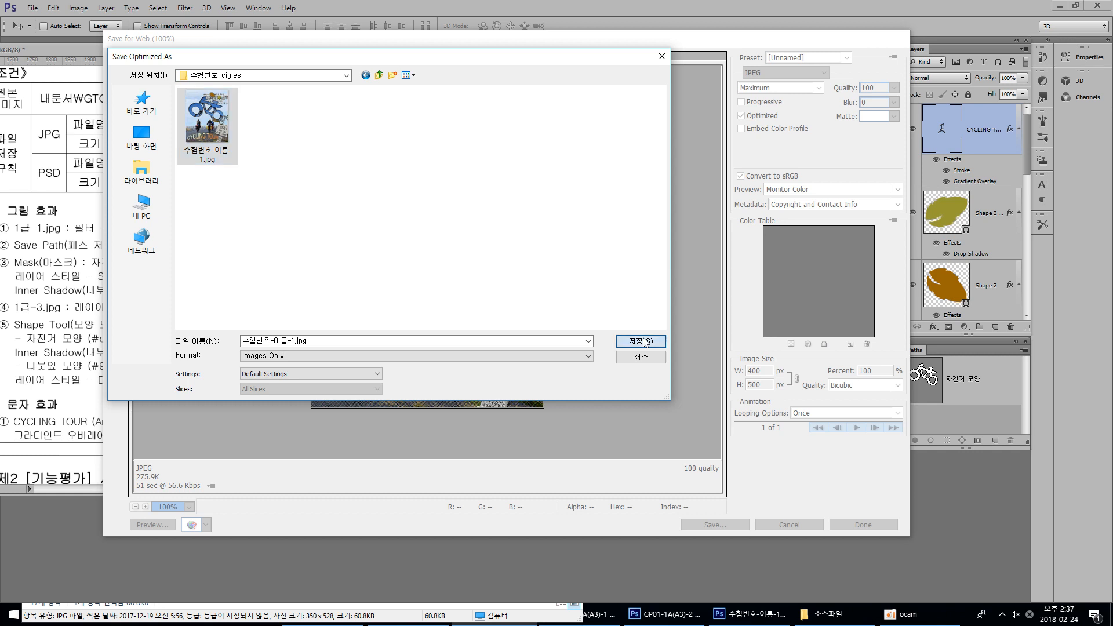
{"action": "left_click", "coordinate": [643, 342]}
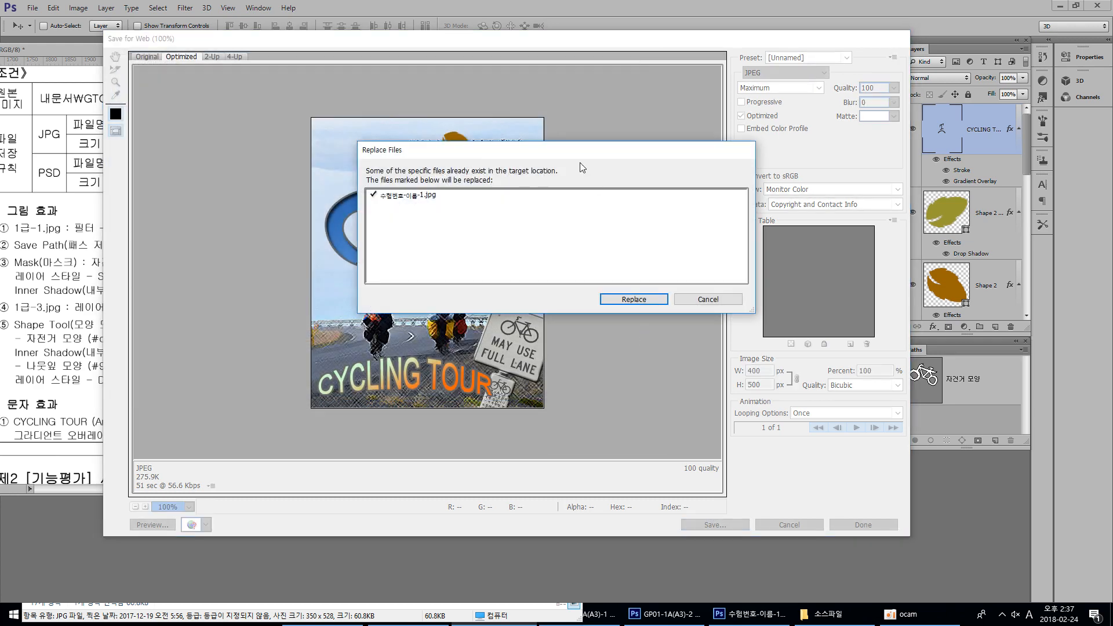
{"action": "left_click_drag", "start_coordinate": [562, 219], "coordinate": [813, 207]}
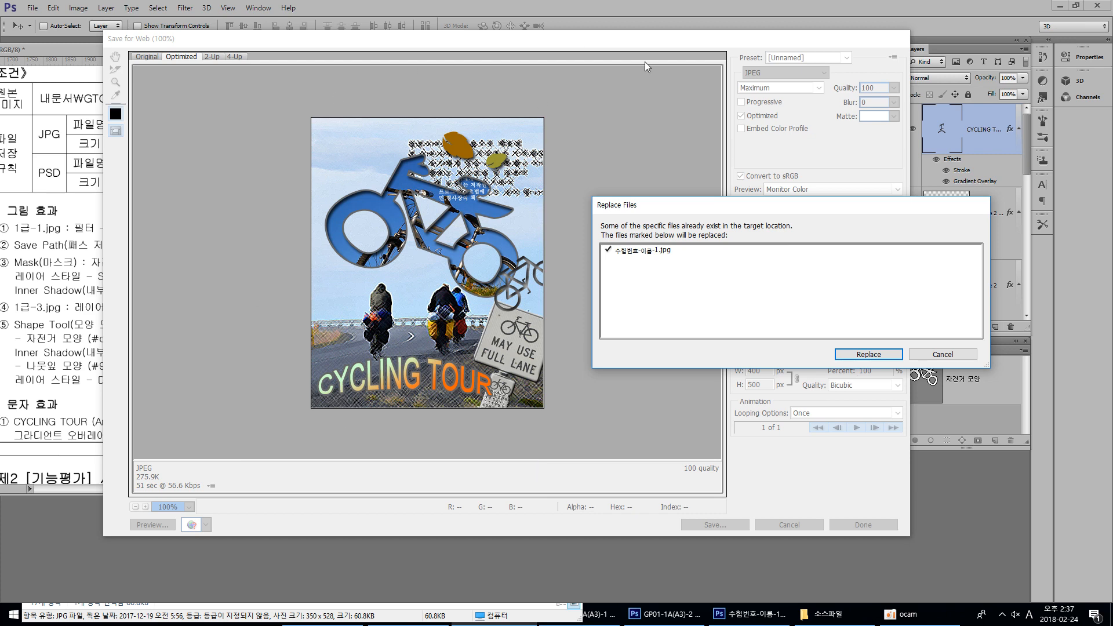
{"action": "left_click", "coordinate": [865, 353]}
{"action": "left_click", "coordinate": [586, 241]}
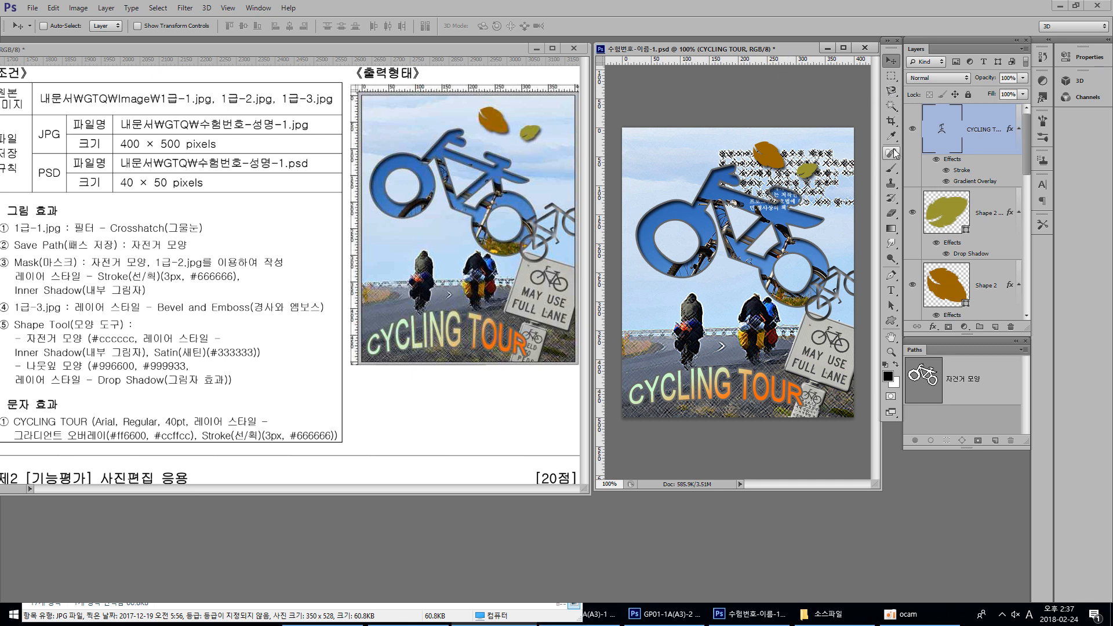
- Resize the CYCLING TOUR composition to a width of 40 pixels with proportions constrained
{"action": "left_click", "coordinate": [76, 9]}
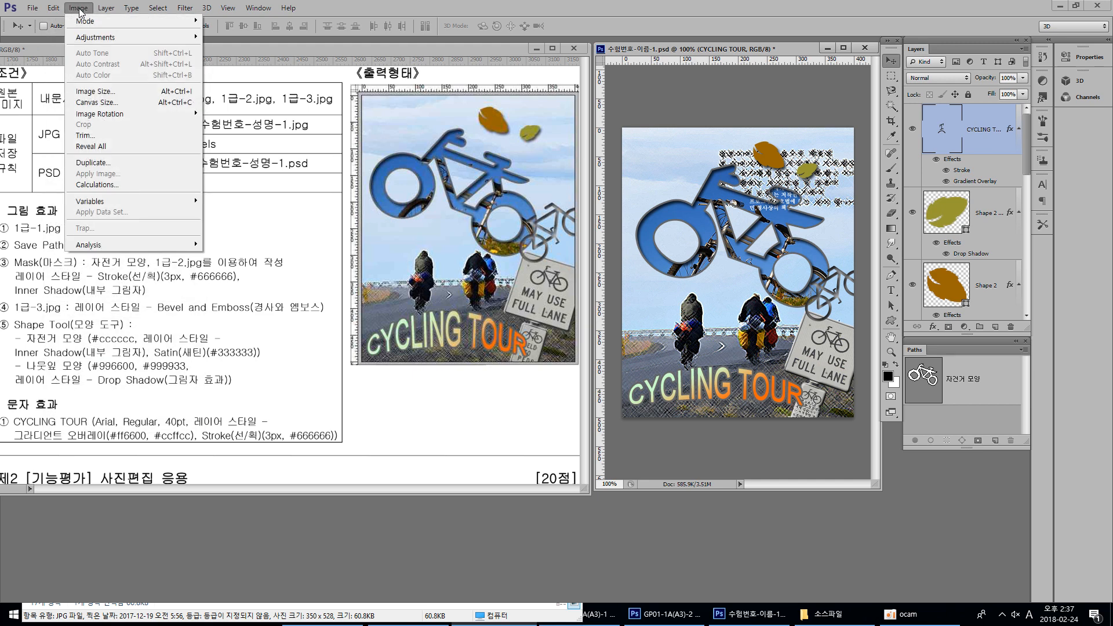
{"action": "left_click", "coordinate": [187, 96]}
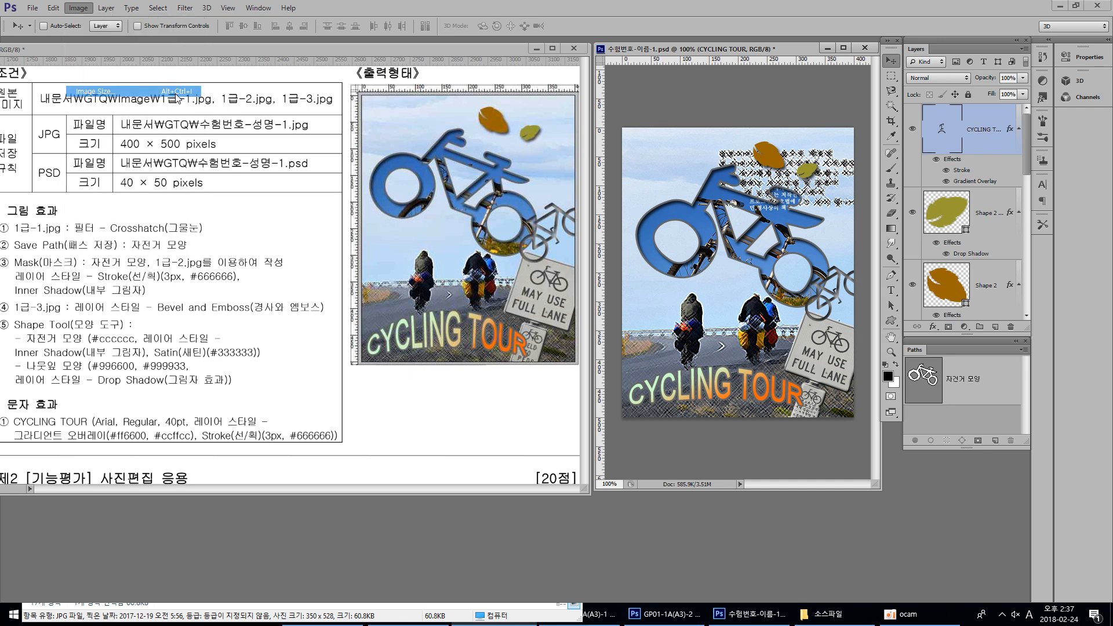
{"action": "left_click_drag", "start_coordinate": [736, 168], "coordinate": [496, 119]}
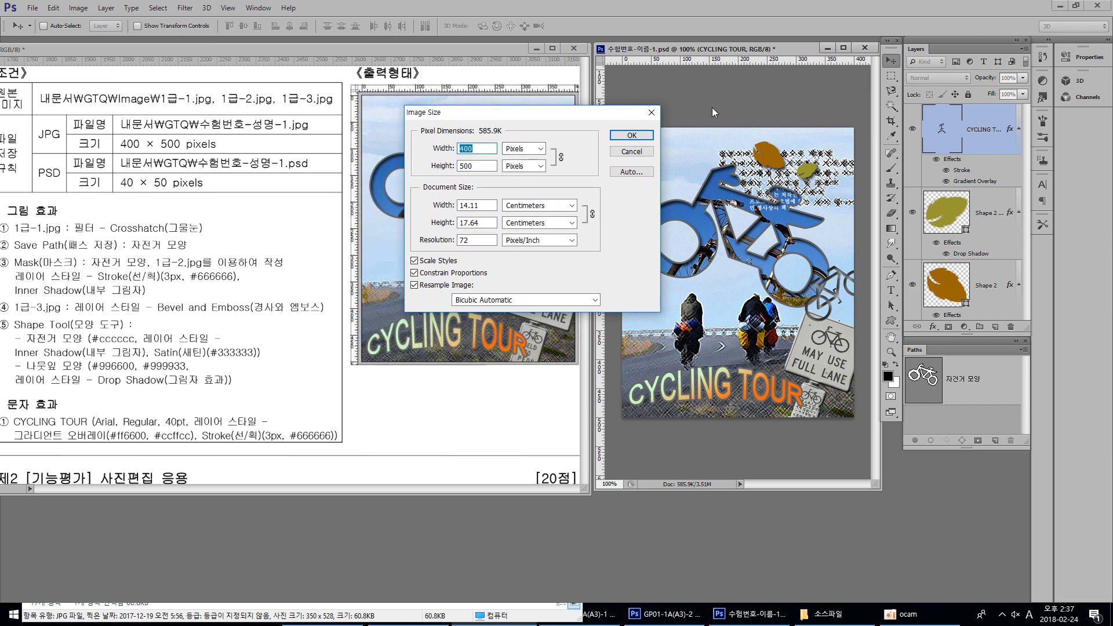
{"action": "type", "text": "40"}
{"action": "left_click", "coordinate": [638, 138]}
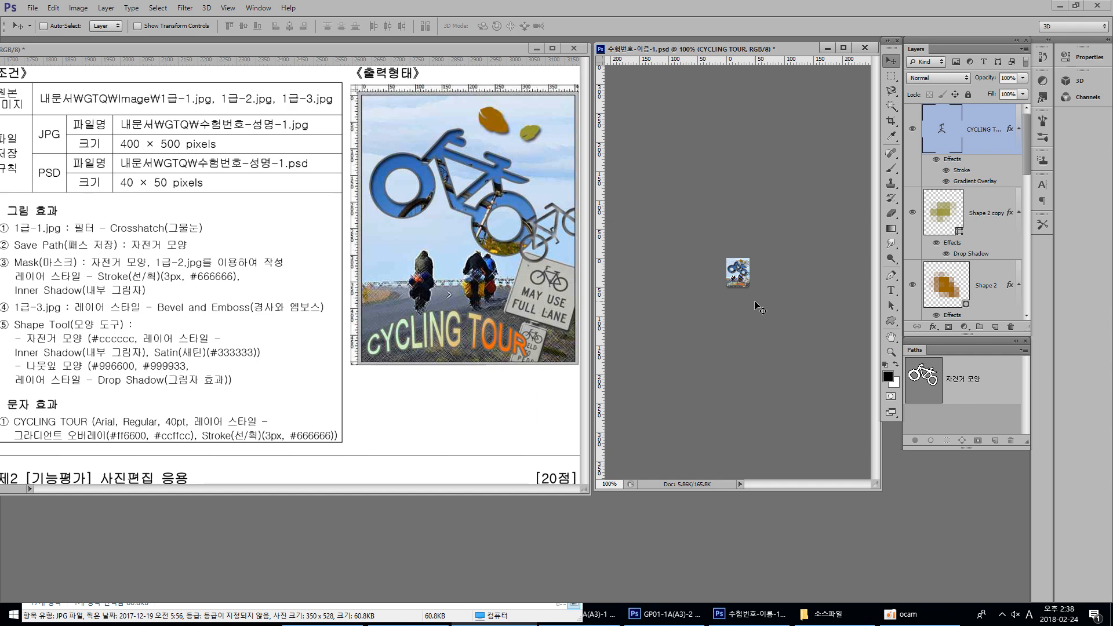
- Save the resized composition to the existing 수험번호-이름-1.psd and close the document
{"action": "key", "text": "ctrl+shift+s"}
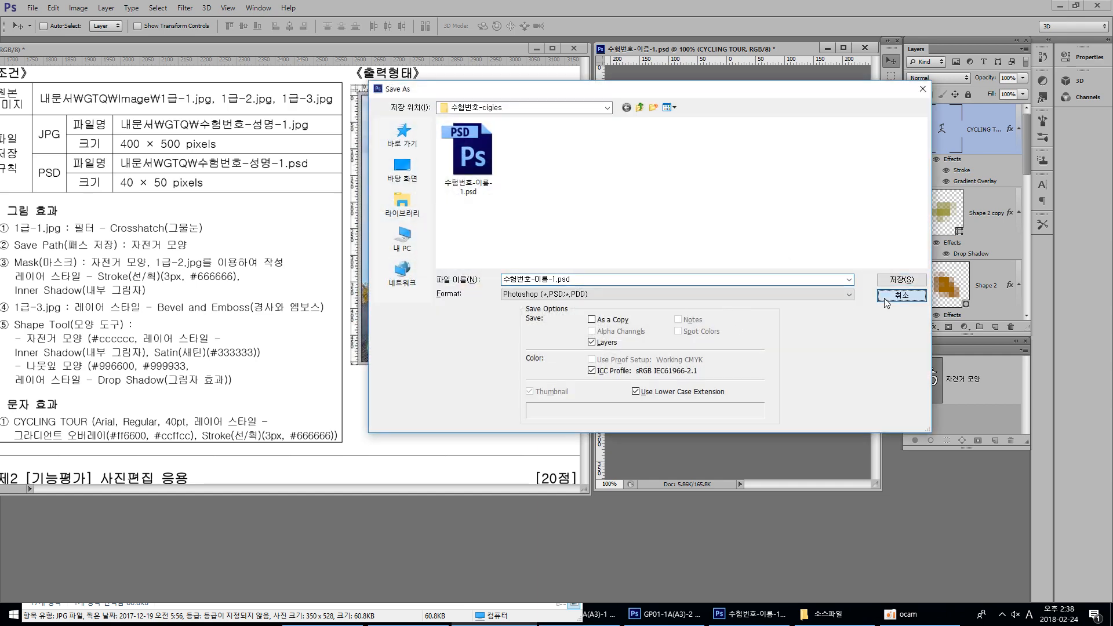
{"action": "left_click", "coordinate": [900, 295]}
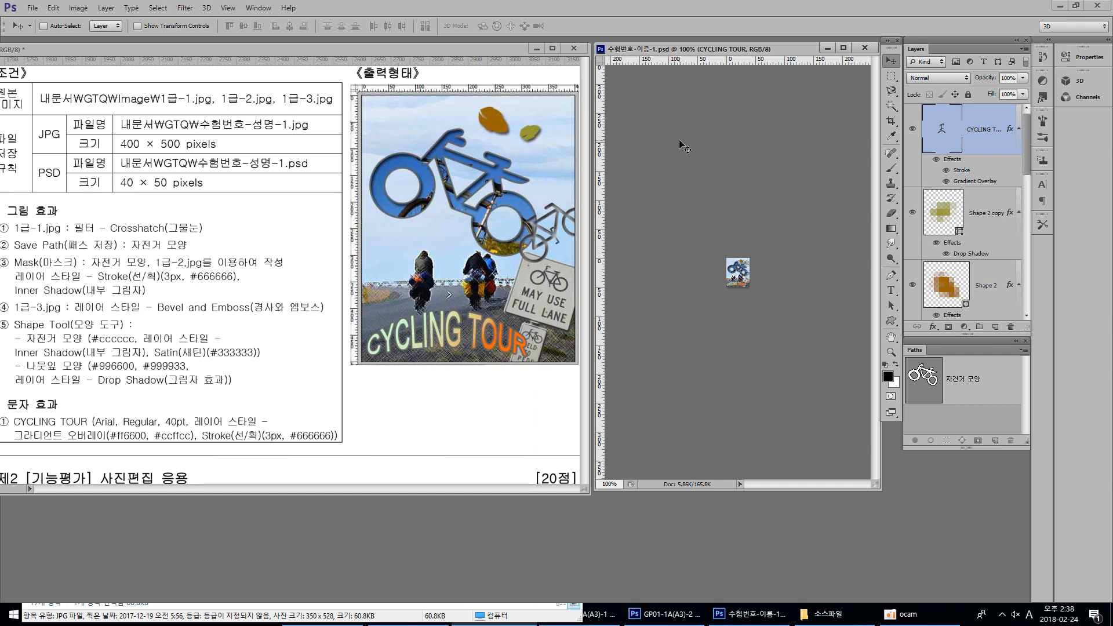
{"action": "left_click", "coordinate": [864, 48]}
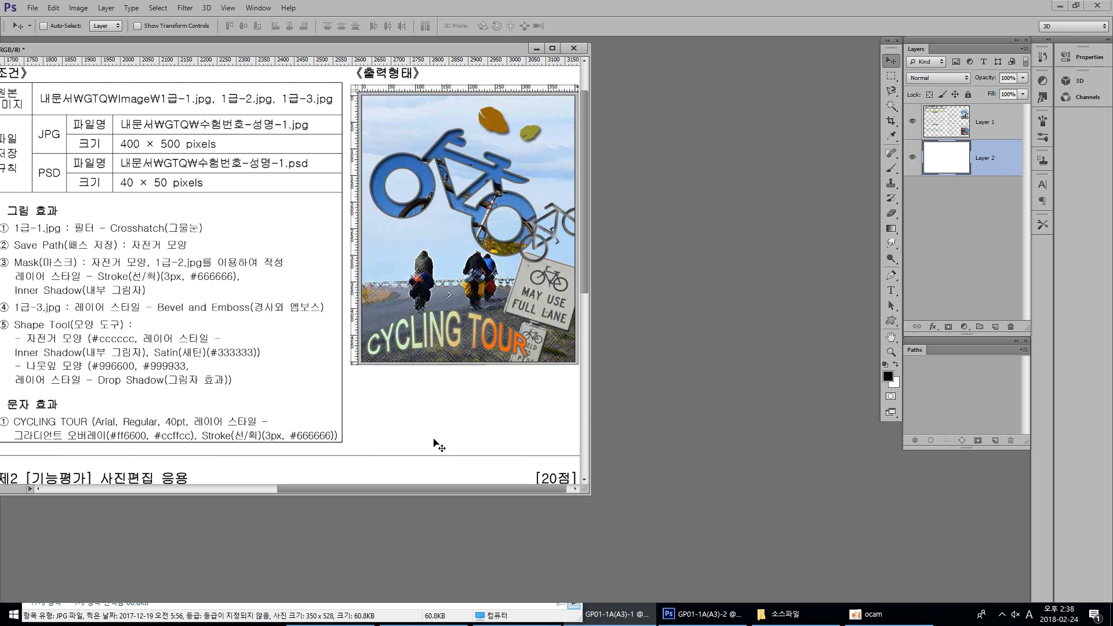